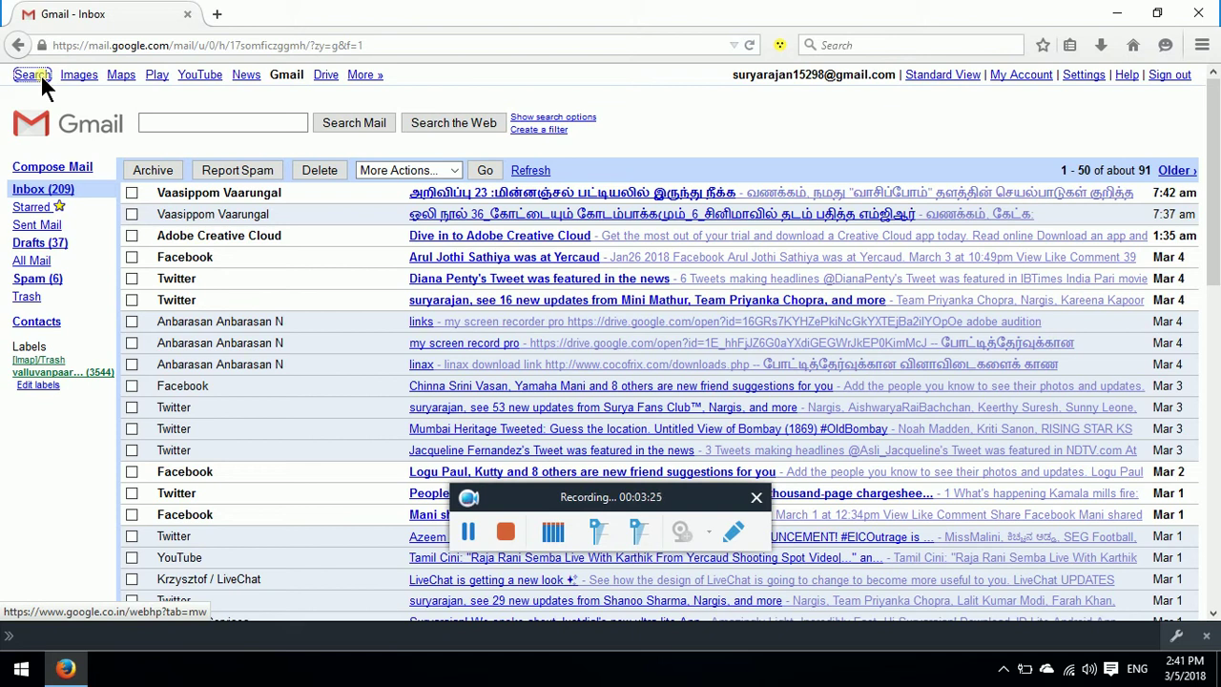
Open Google Drive from Gmail's top service links in a new tab, showing My Drive
{"action": "key", "text": "Tab"}
{"action": "key", "text": "Tab"}
{"action": "key", "text": "Tab"}
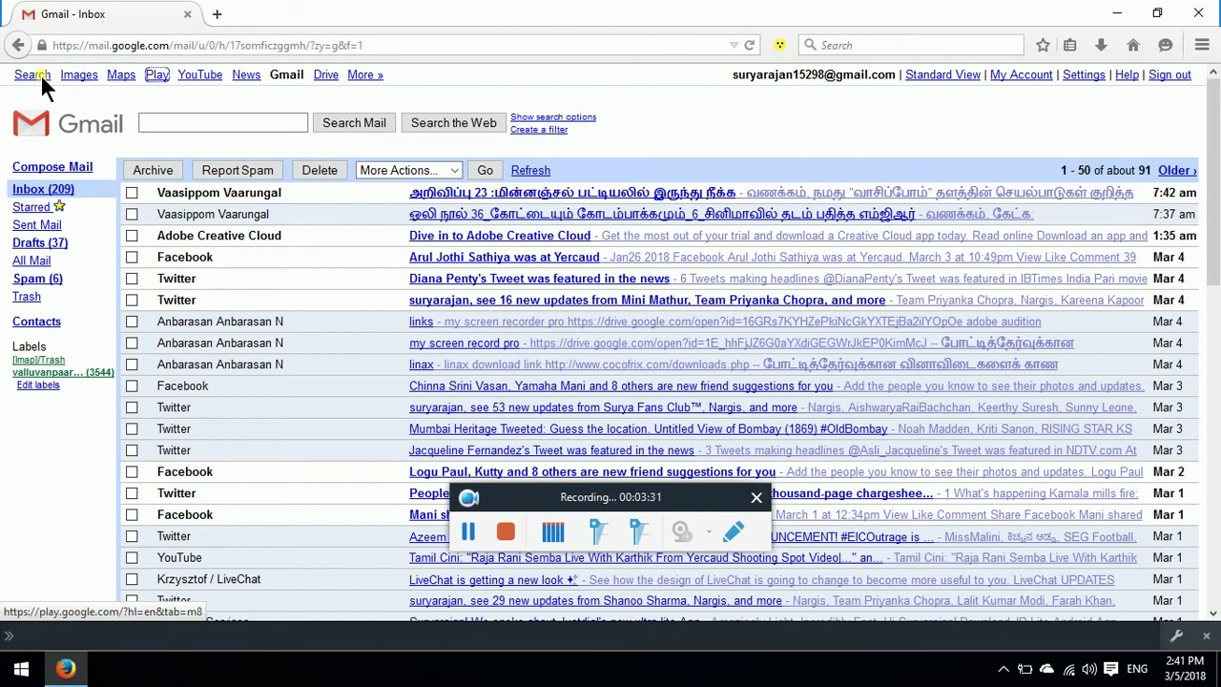
{"action": "key", "text": "Tab"}
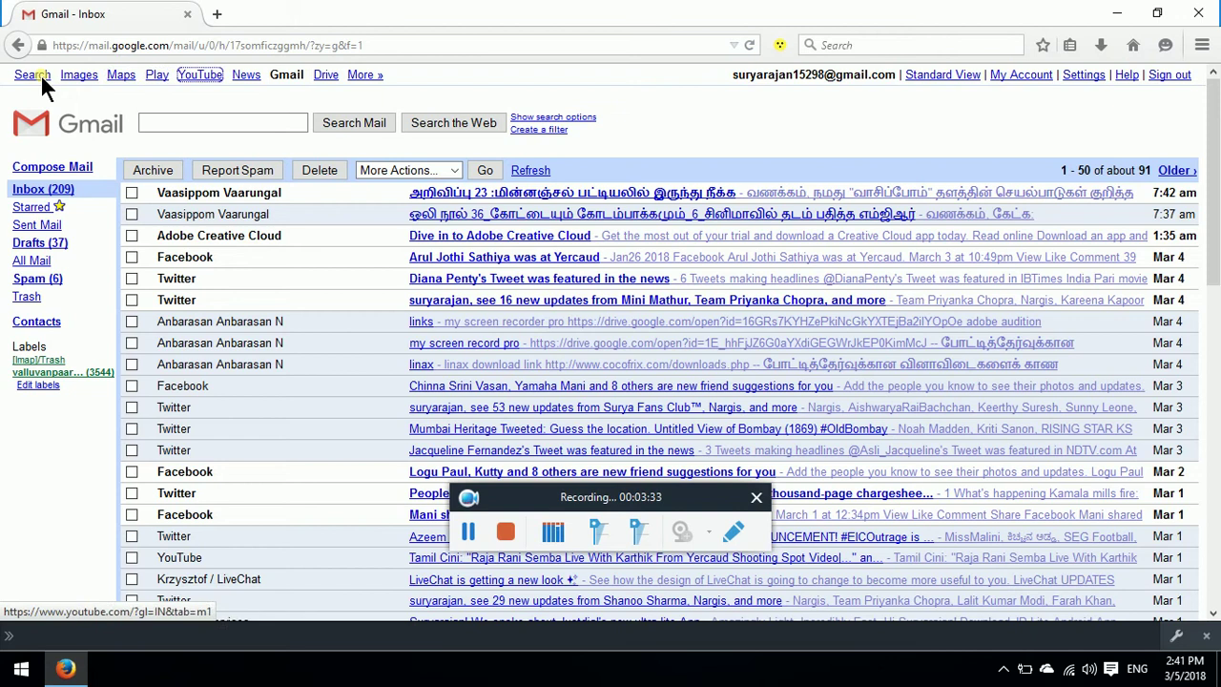
{"action": "key", "text": "Tab"}
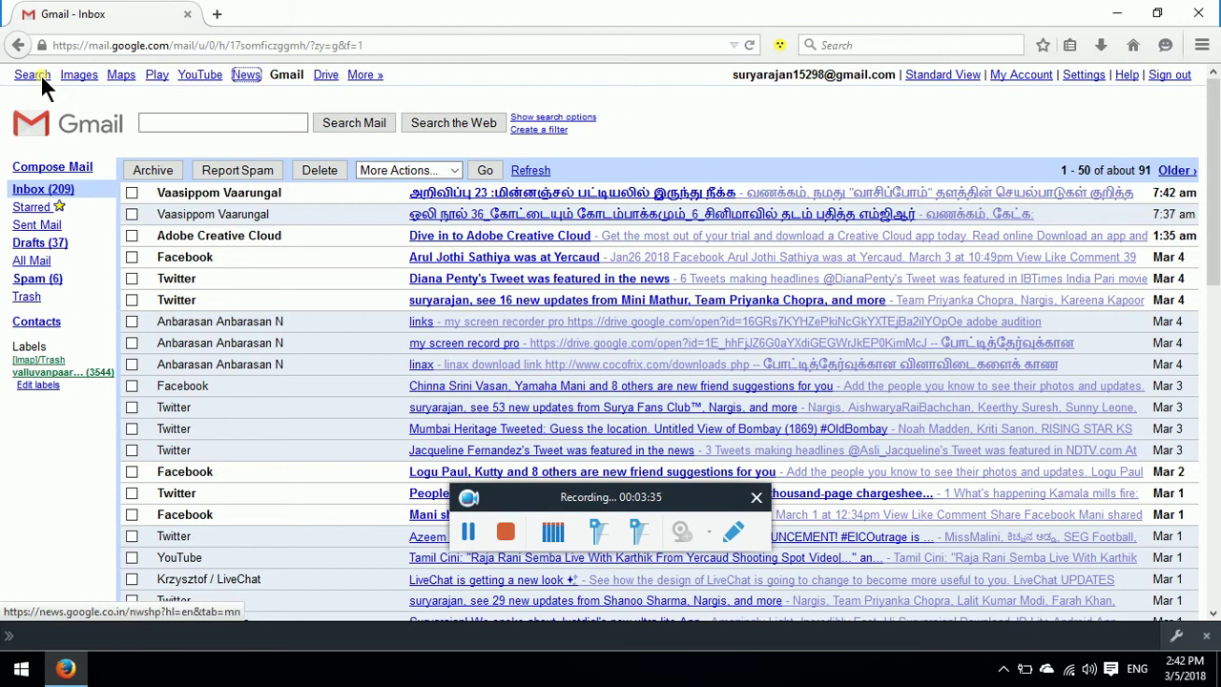
{"action": "key", "text": "Tab"}
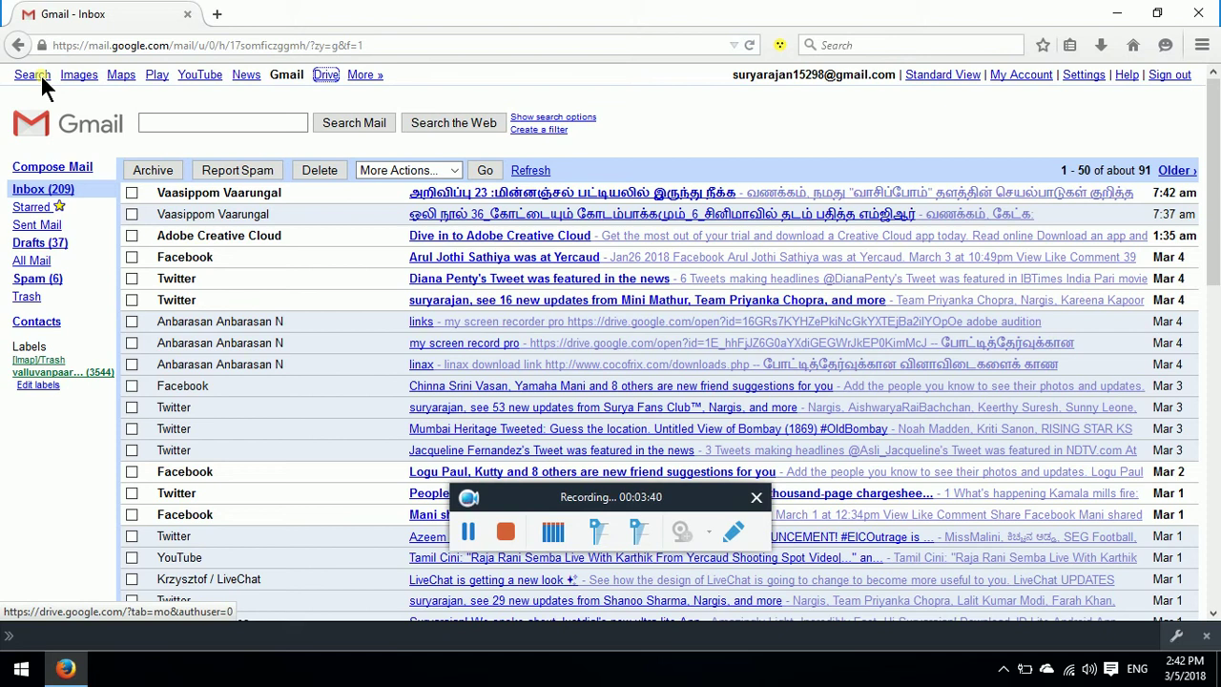
{"action": "key", "text": "Return"}
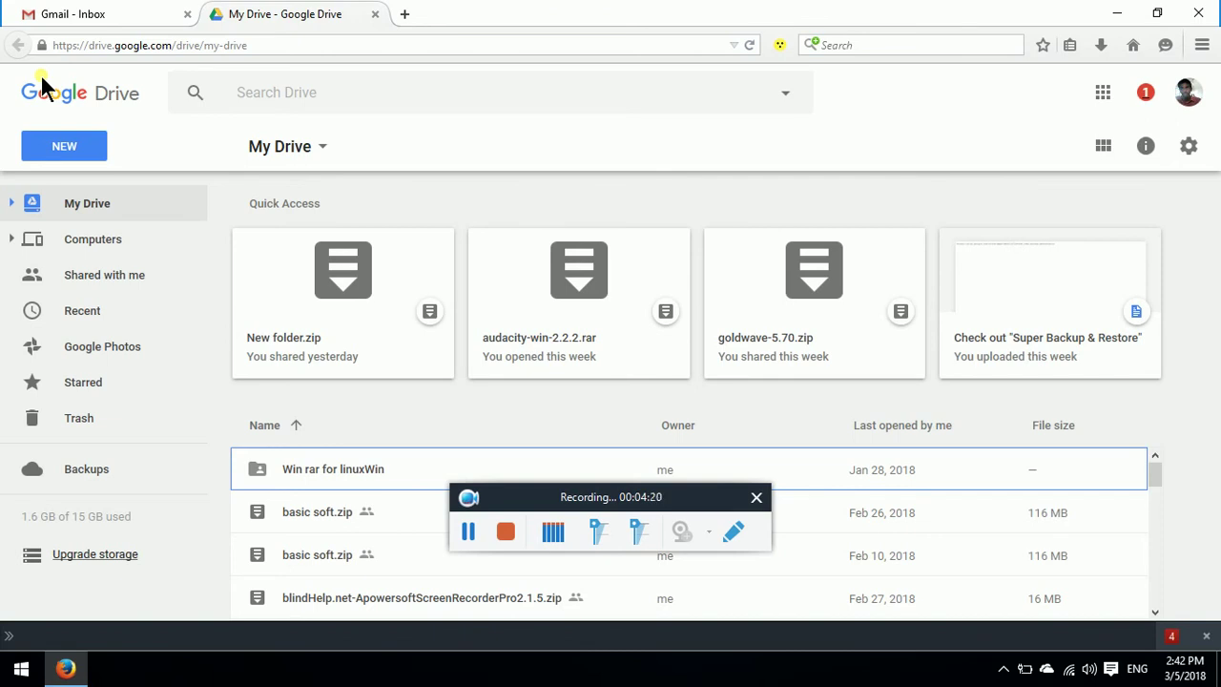
Show the Drive storage breakdown: 1.6 GB of 15 GB used
{"action": "left_click", "coordinate": [42, 86]}
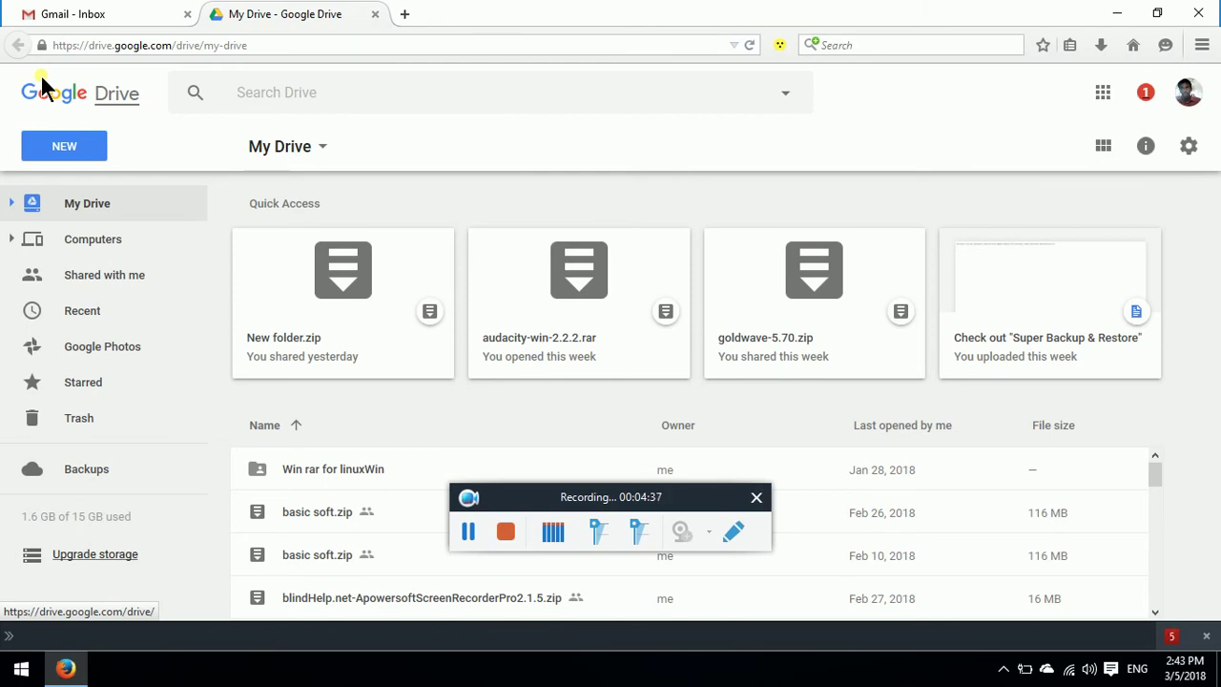
{"action": "key", "text": "Tab"}
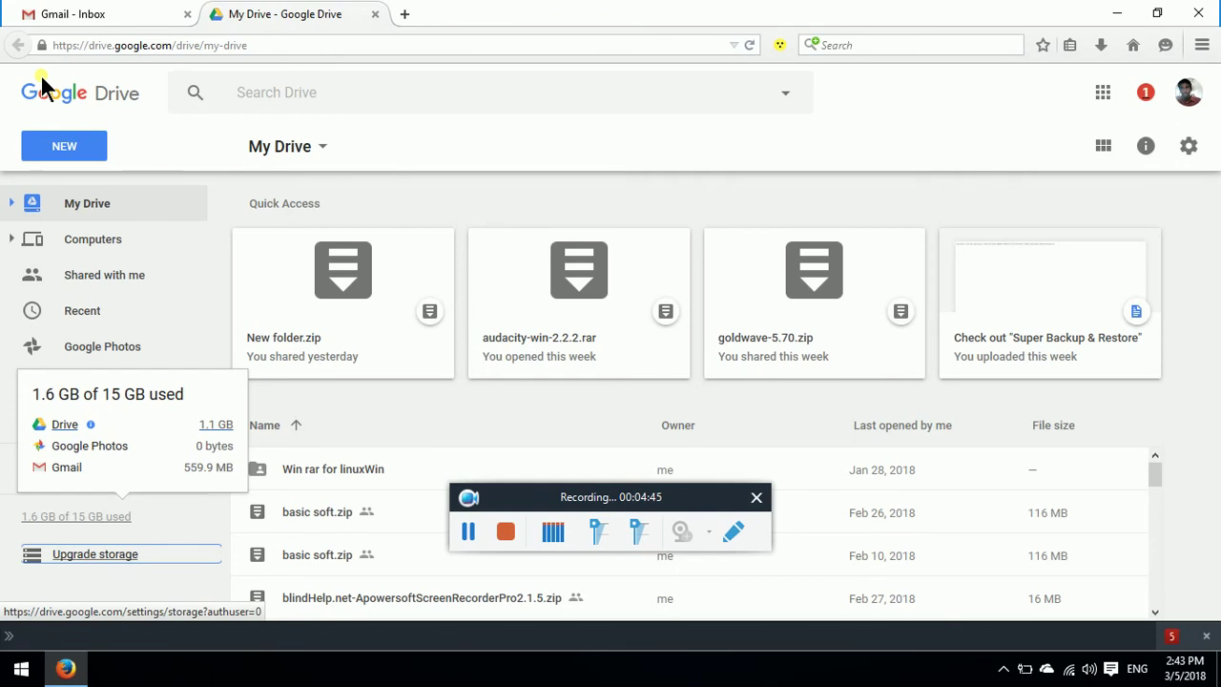
{"action": "key", "text": "shift+Tab"}
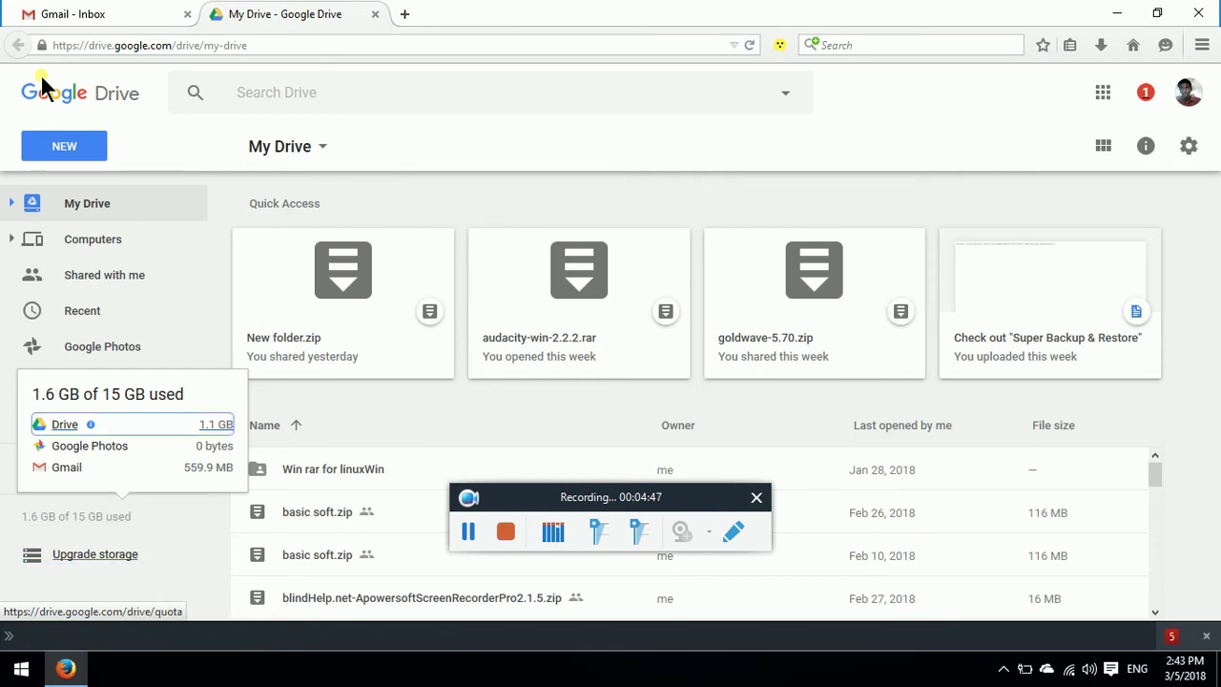
{"action": "key", "text": "Tab"}
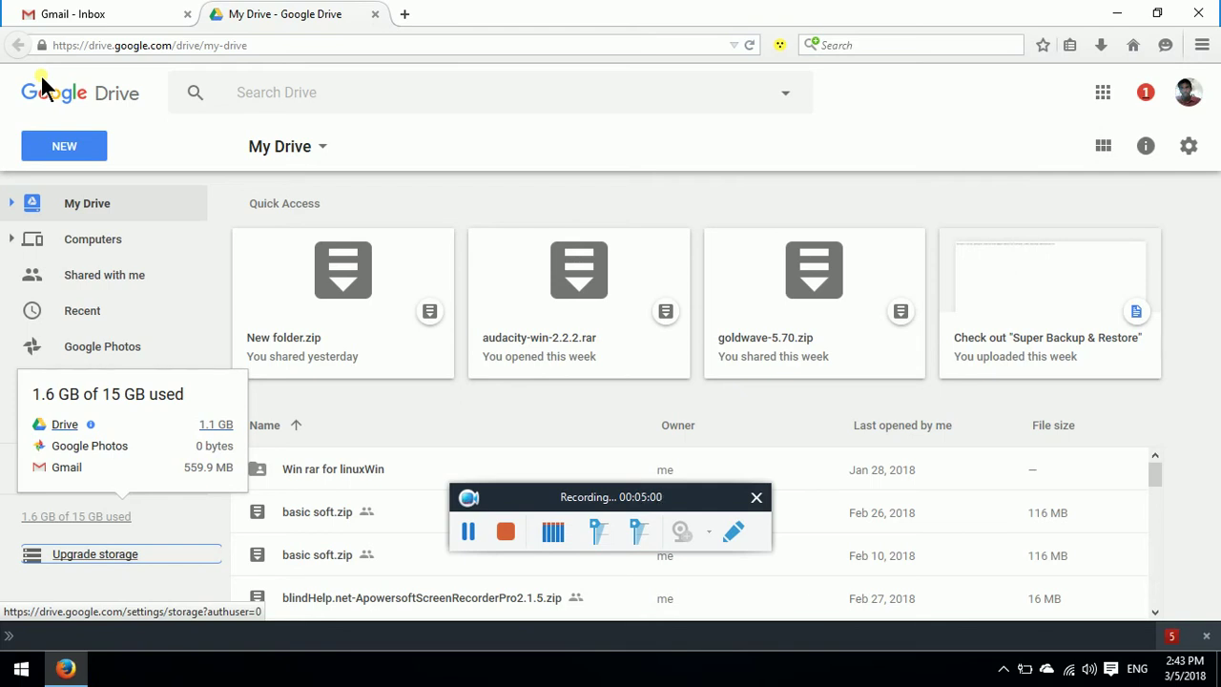
{"action": "key", "text": "Tab"}
{"action": "key", "text": "shift+Tab"}
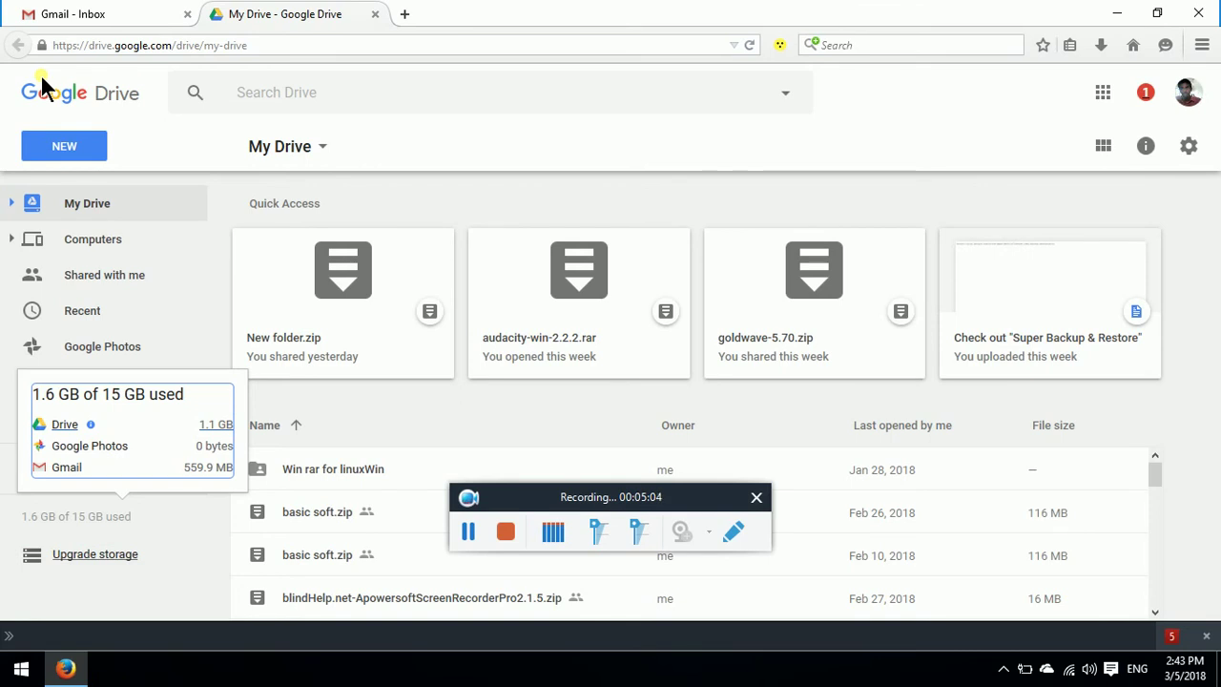
{"action": "key", "text": "Return"}
{"action": "key", "text": "Tab"}
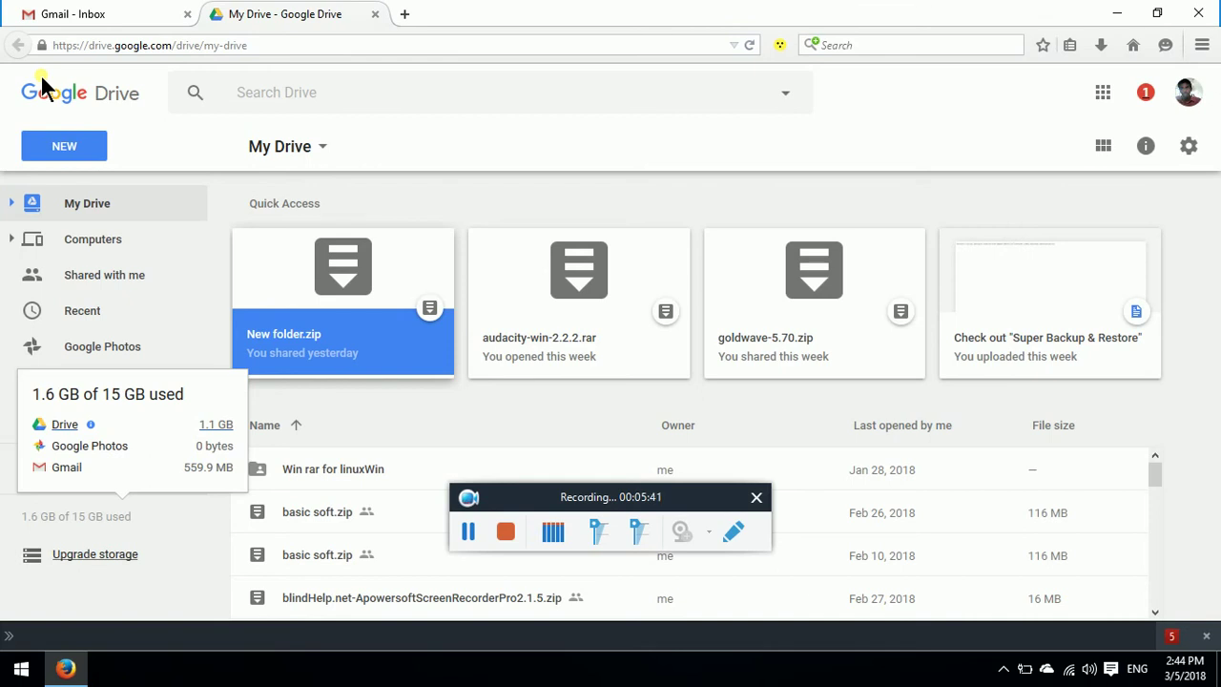
Open the My Drive heading's dropdown listing New folder, Upload files and Upload folder
{"action": "key", "text": "Tab"}
{"action": "key", "text": "Tab"}
{"action": "key", "text": "Tab"}
{"action": "key", "text": "Tab"}
{"action": "key", "text": "Tab"}
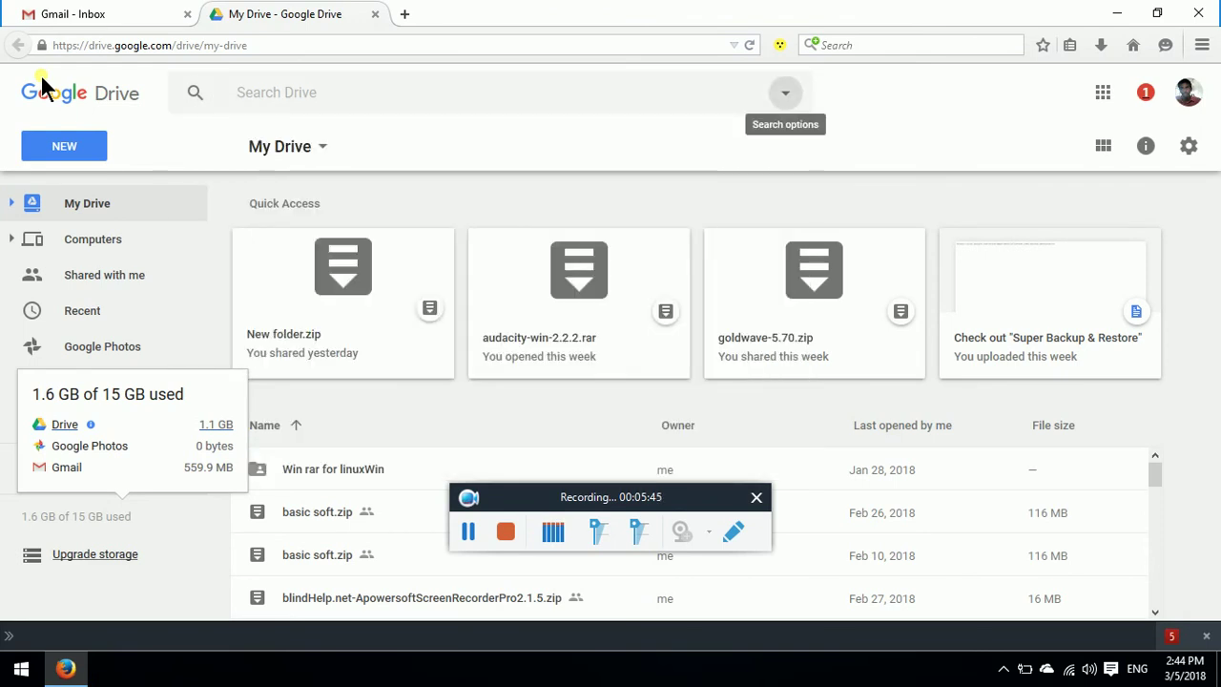
{"action": "key", "text": "Tab"}
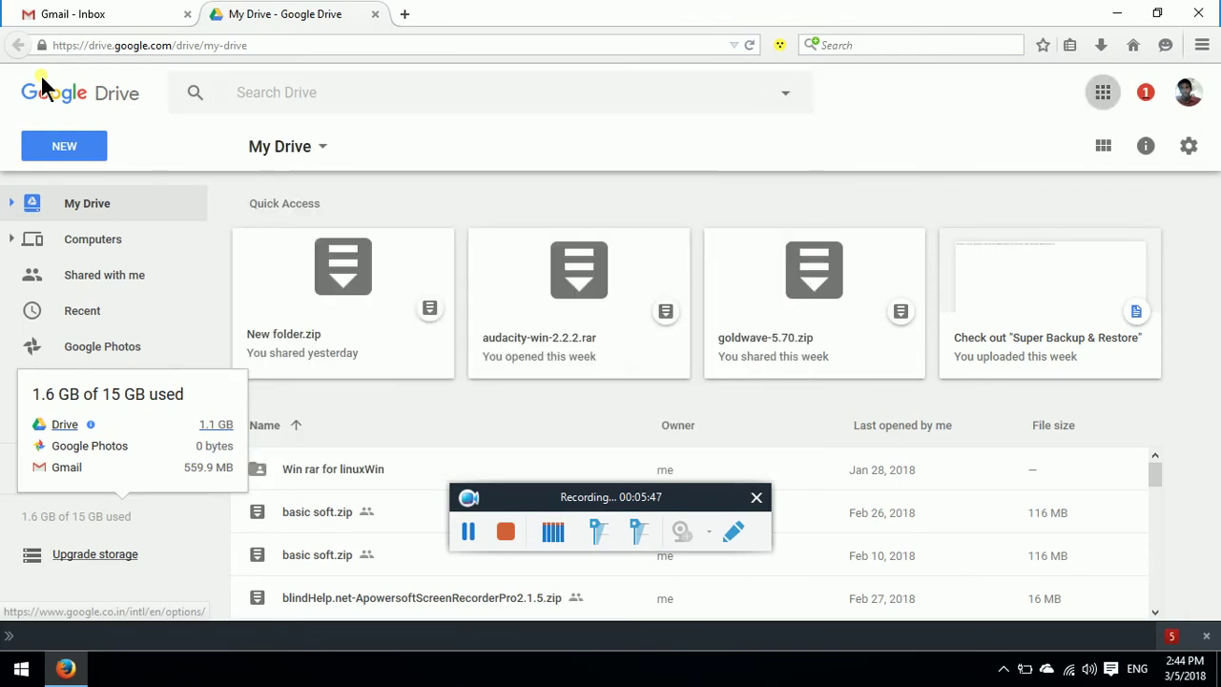
{"action": "key", "text": "Tab"}
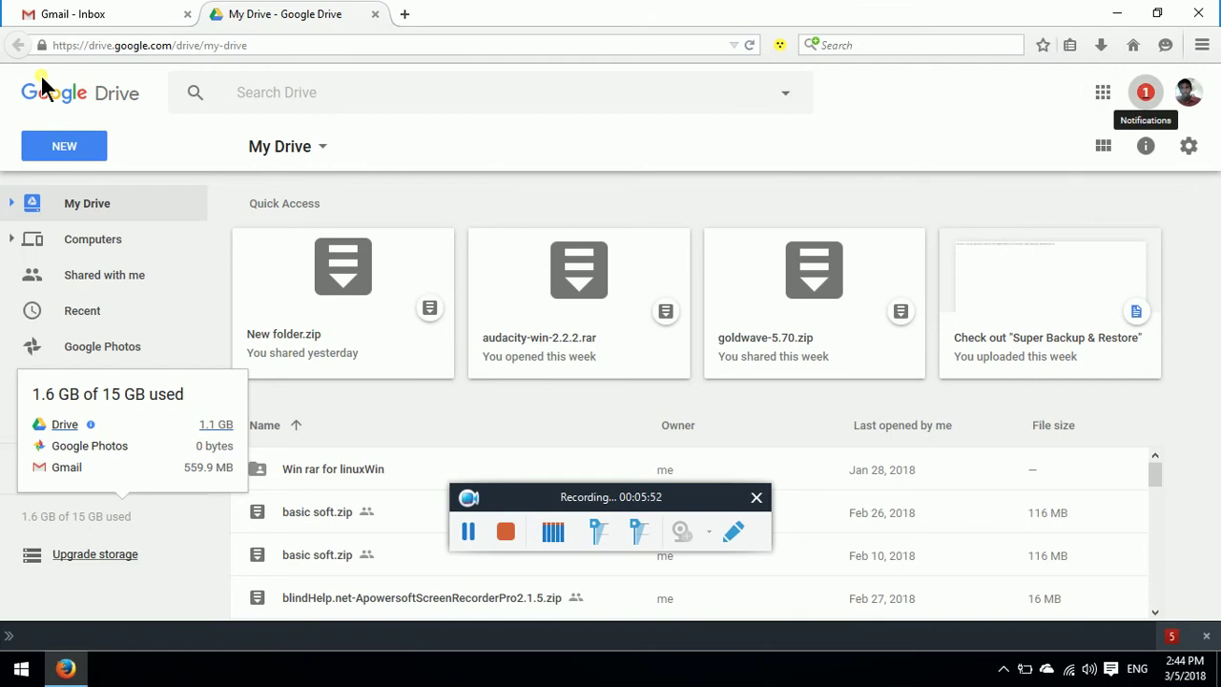
{"action": "key", "text": "Tab"}
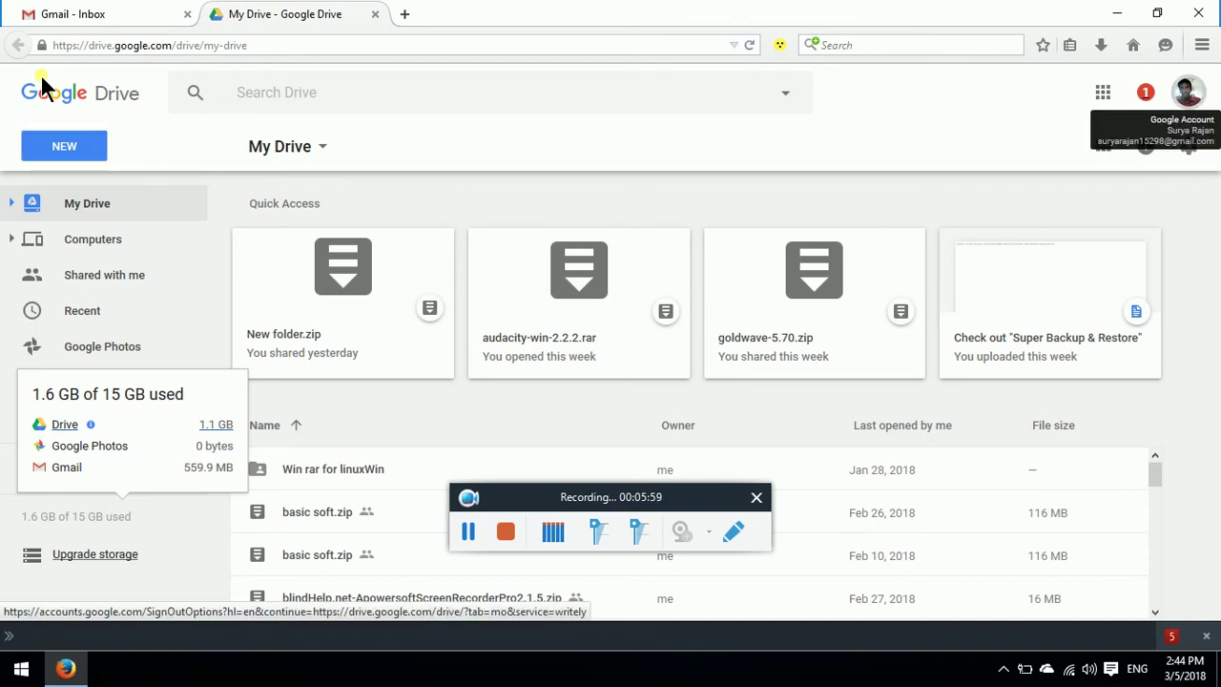
{"action": "key", "text": "Tab"}
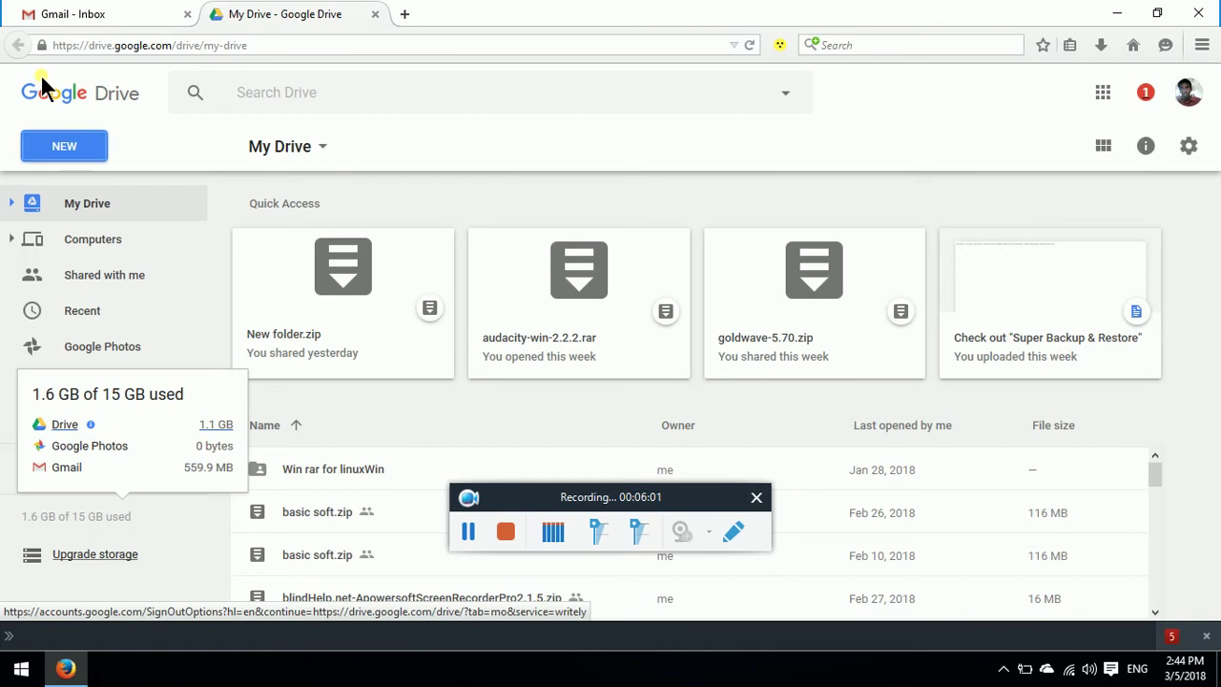
{"action": "key", "text": "Tab"}
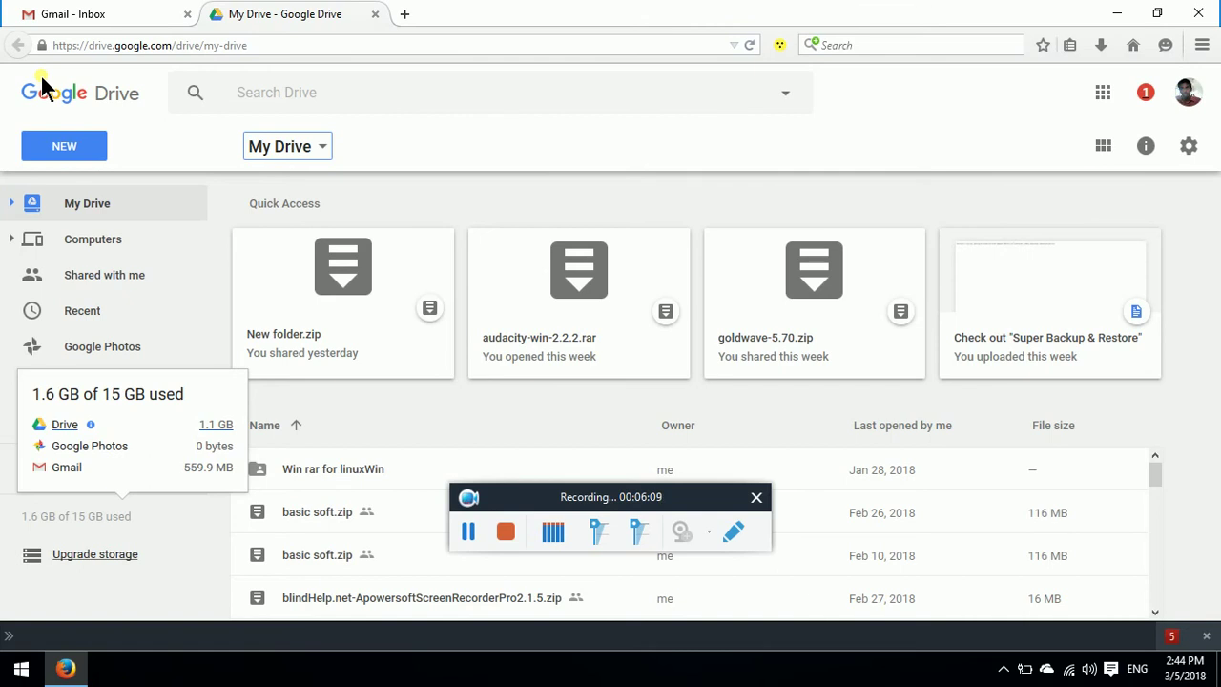
{"action": "key", "text": "Return"}
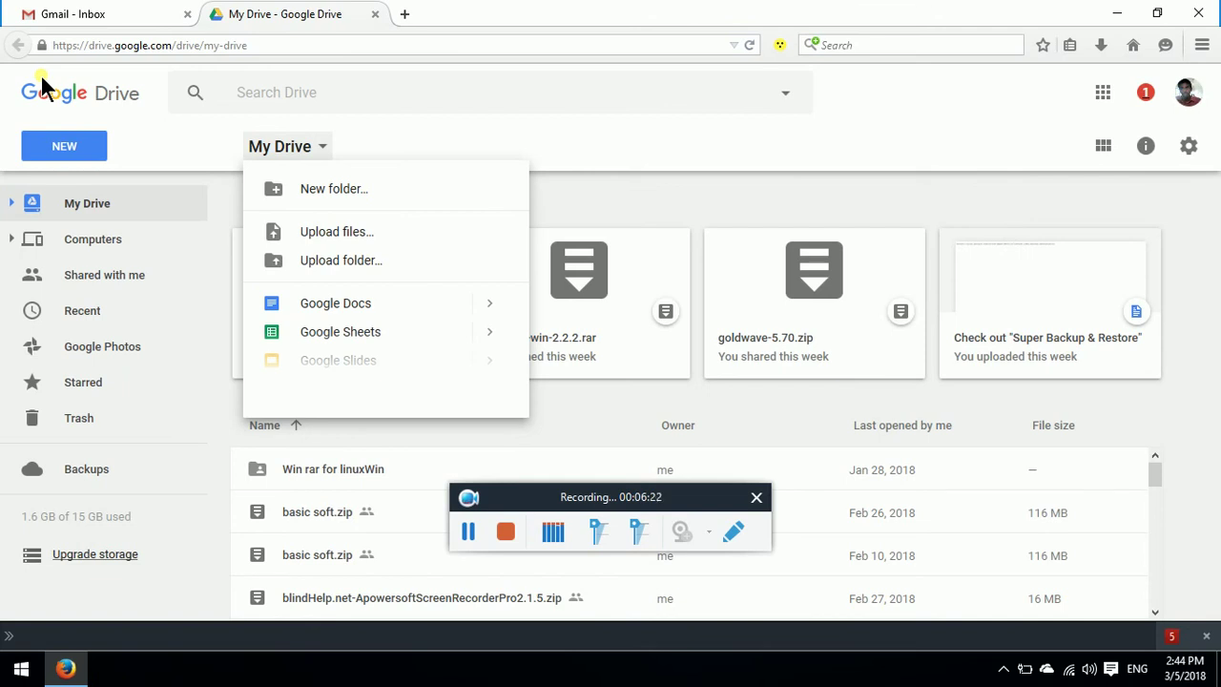
Choose Upload files from the My Drive menu
{"action": "key", "text": "Down"}
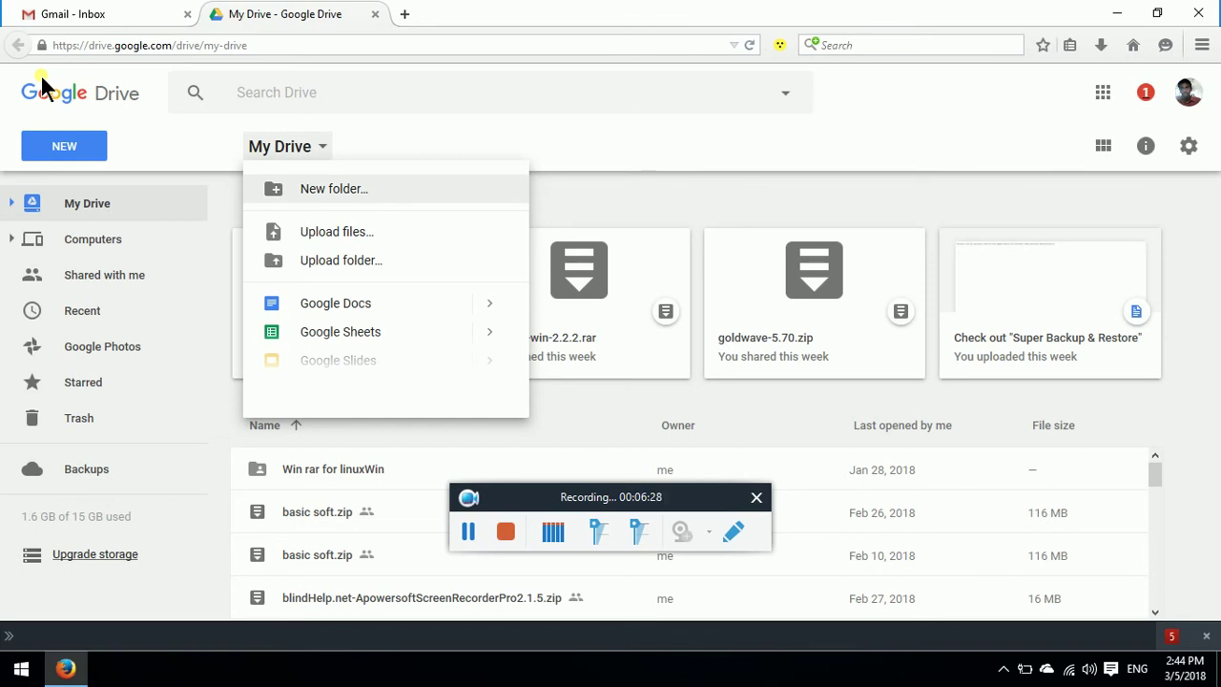
{"action": "key", "text": "Down"}
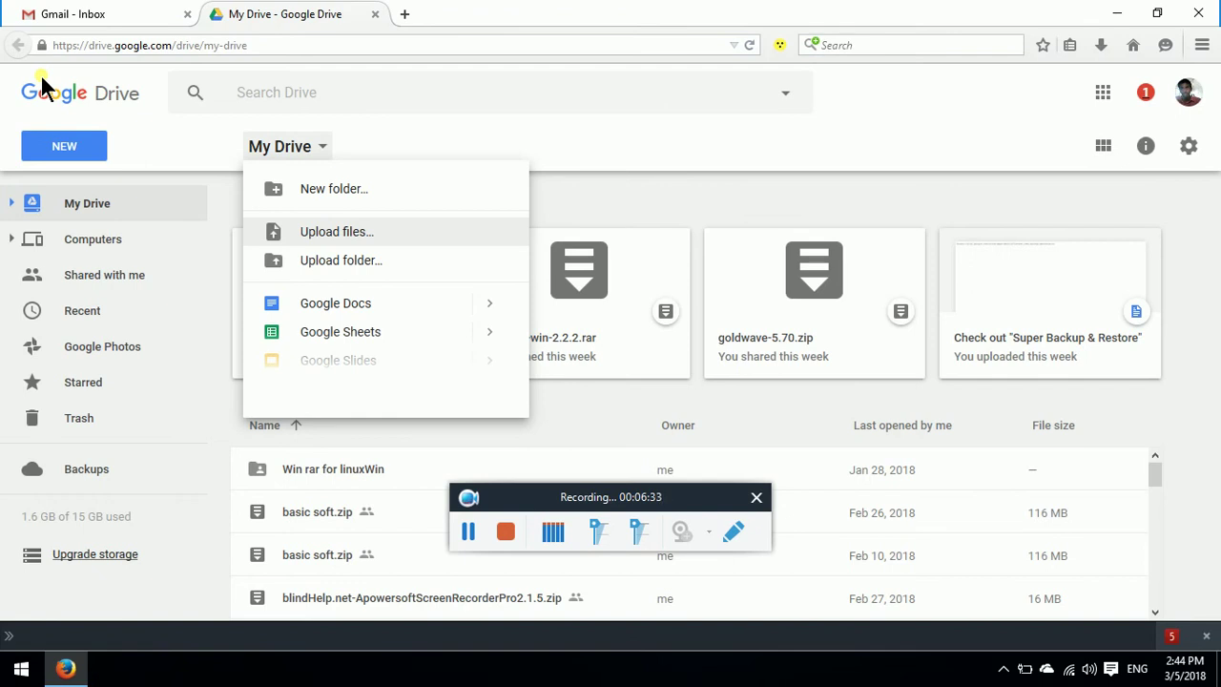
{"action": "key", "text": "Return"}
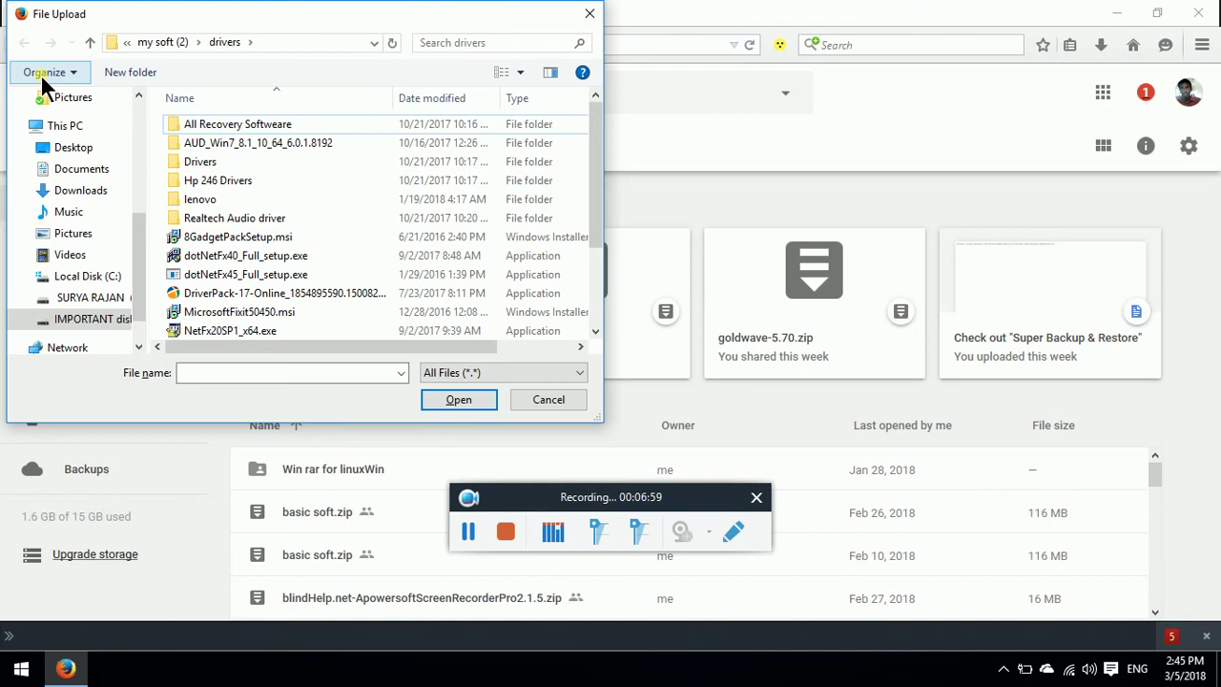
Navigate the File Upload dialog to This PC > Downloads
{"action": "key", "text": "alt+Up"}
{"action": "key", "text": "alt+Up"}
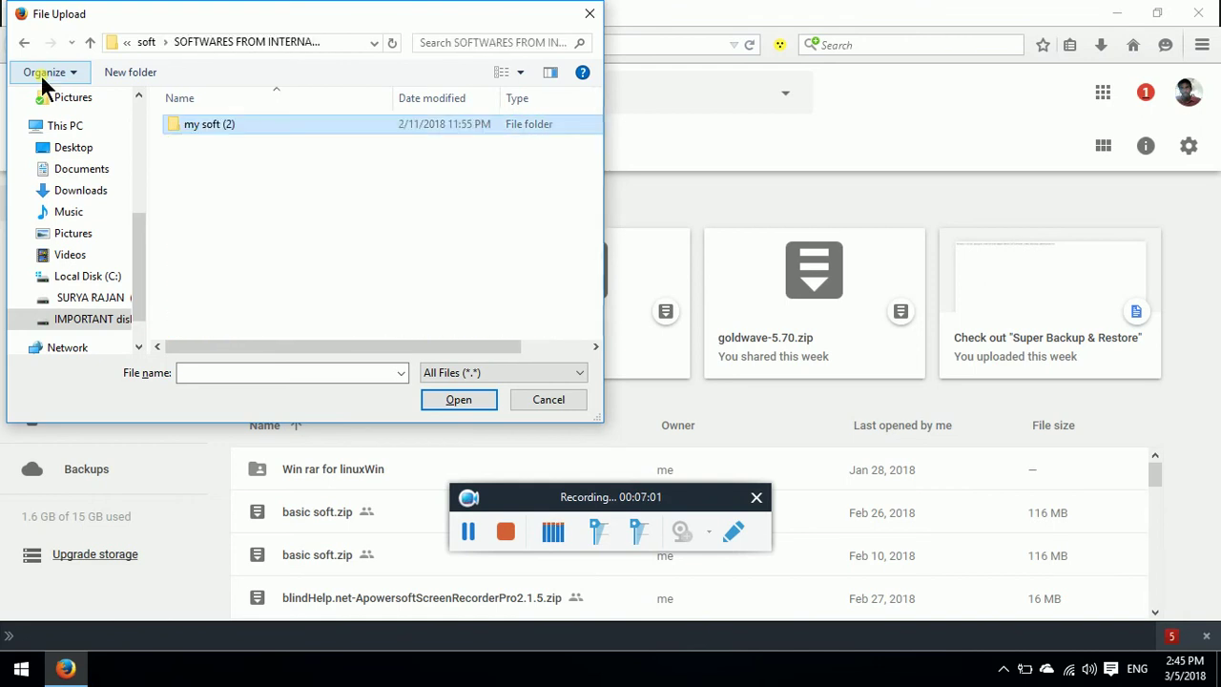
{"action": "key", "text": "alt+Up"}
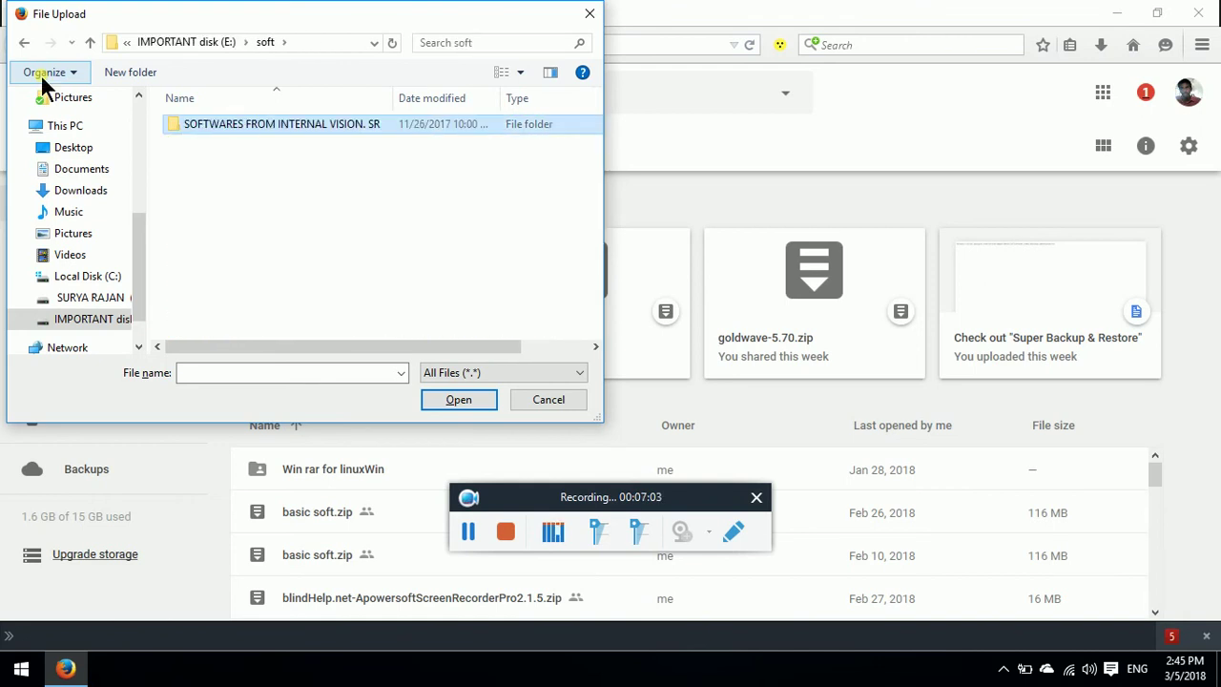
{"action": "key", "text": "alt+Up"}
{"action": "key", "text": "Up"}
{"action": "key", "text": "Up"}
{"action": "key", "text": "Up"}
{"action": "key", "text": "Up"}
{"action": "key", "text": "Down"}
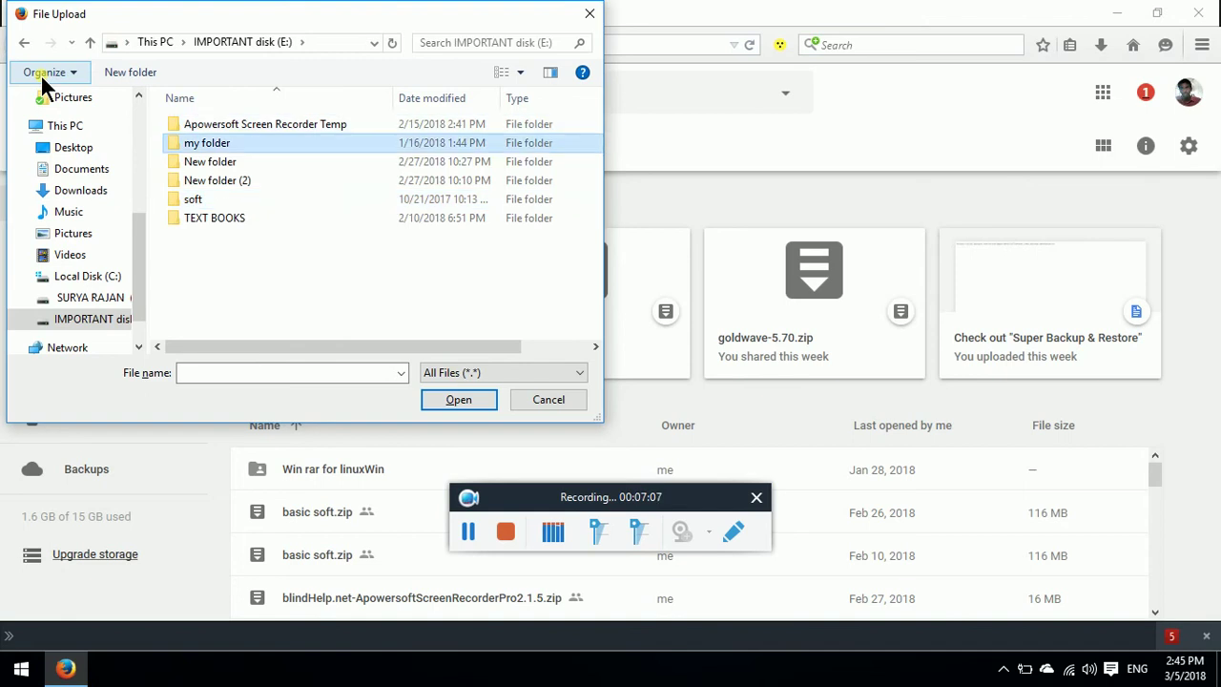
{"action": "key", "text": "alt+Up"}
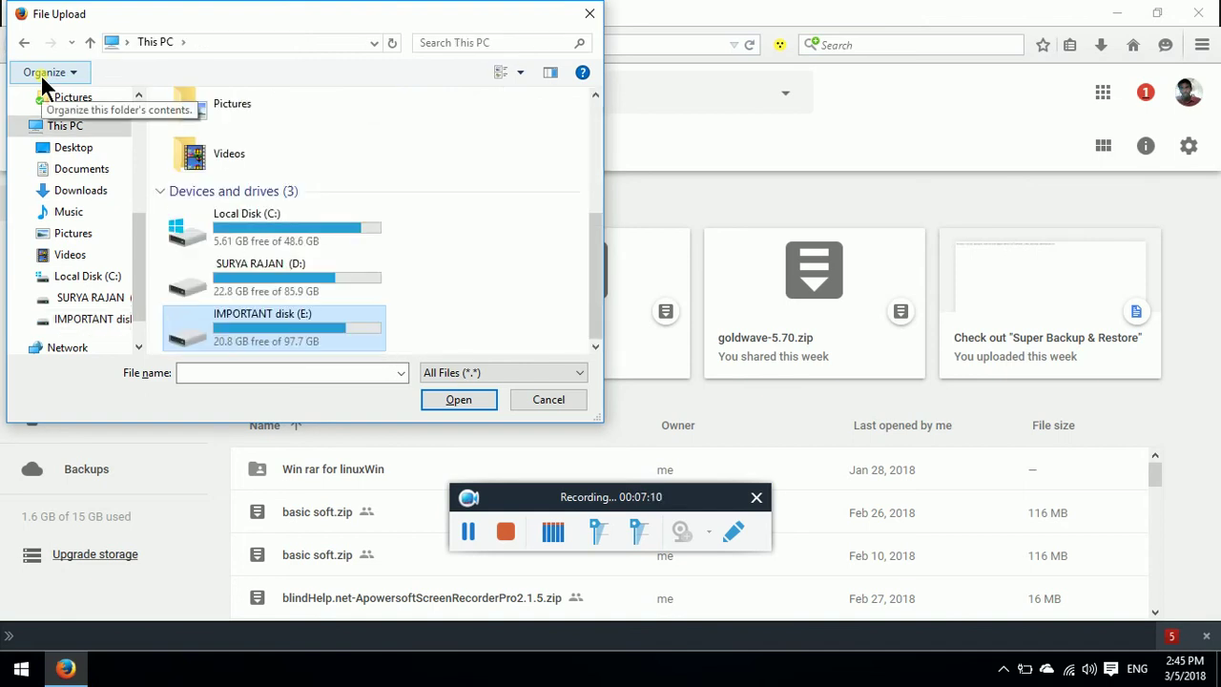
{"action": "key", "text": "Home"}
{"action": "key", "text": "Down"}
{"action": "key", "text": "Down"}
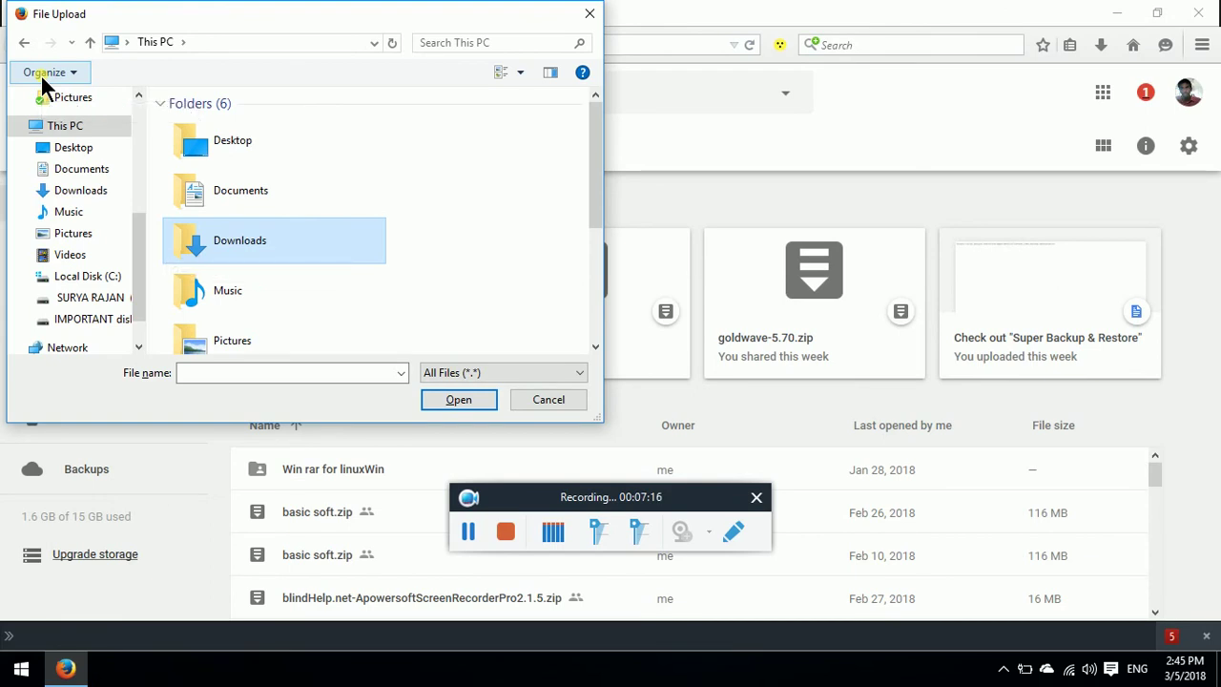
{"action": "key", "text": "Return"}
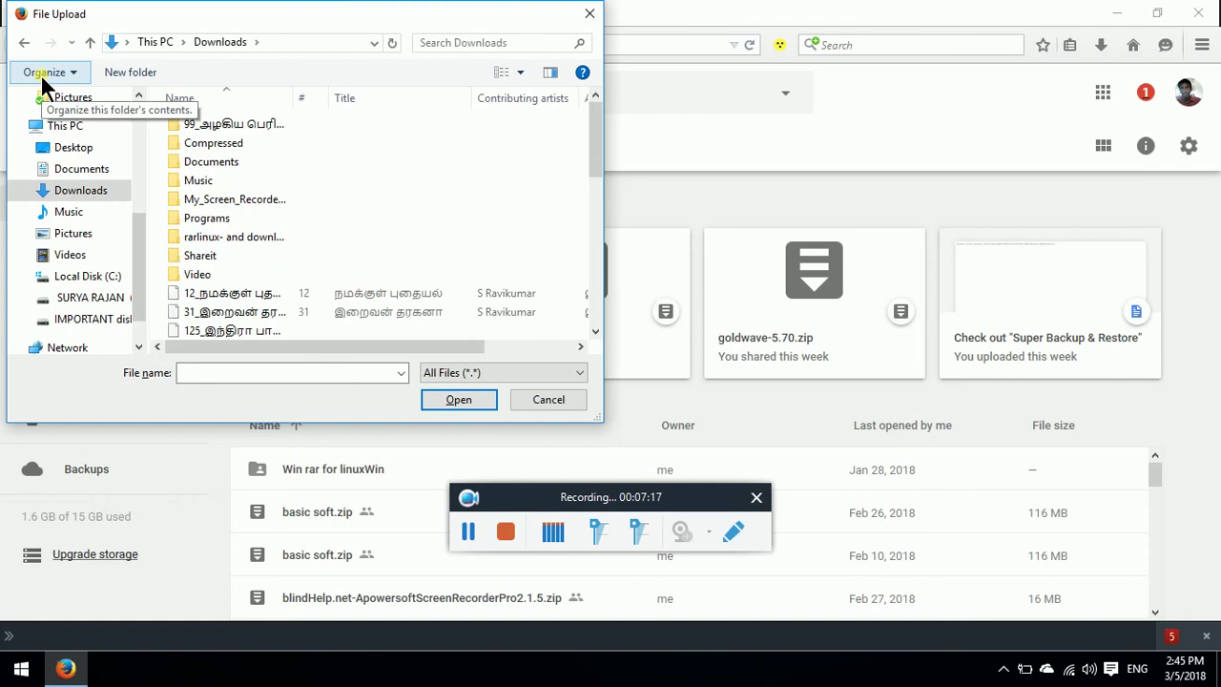
Select My_Screen_Recorder_Pro_2.3_-_Crack.rar in Downloads and open it to start uploading
{"action": "key", "text": "Down"}
{"action": "key", "text": "Down"}
{"action": "key", "text": "Down"}
{"action": "key", "text": "Down"}
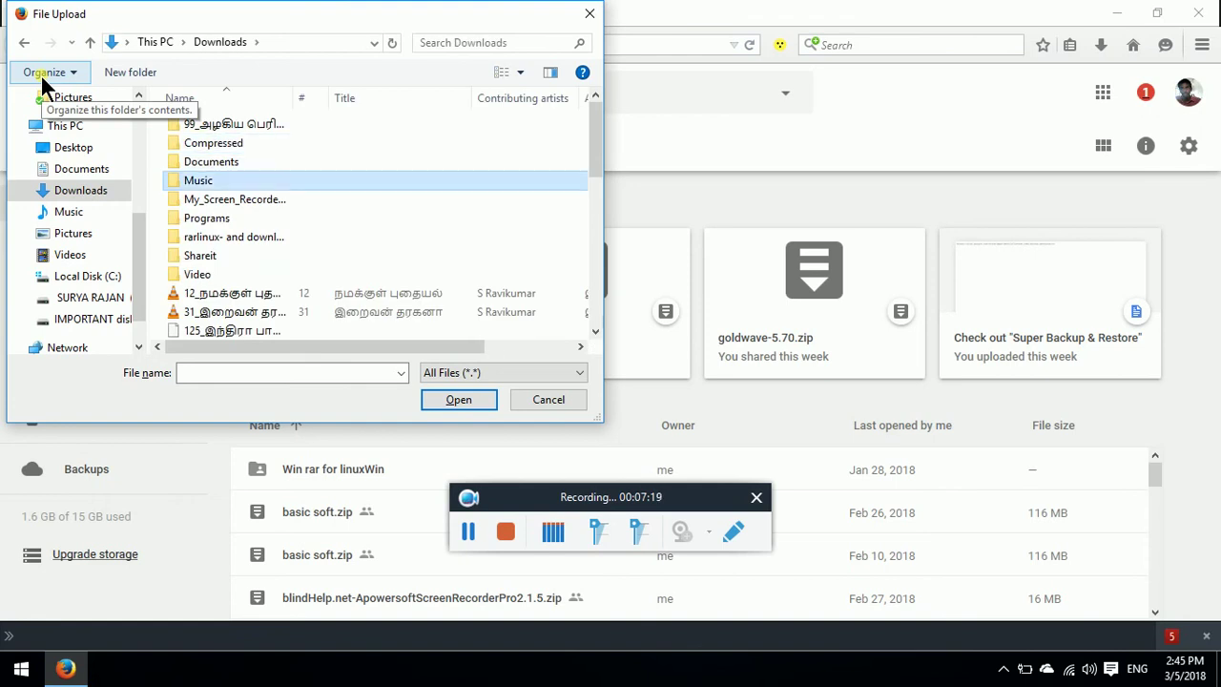
{"action": "key", "text": "Down"}
{"action": "key", "text": "Up"}
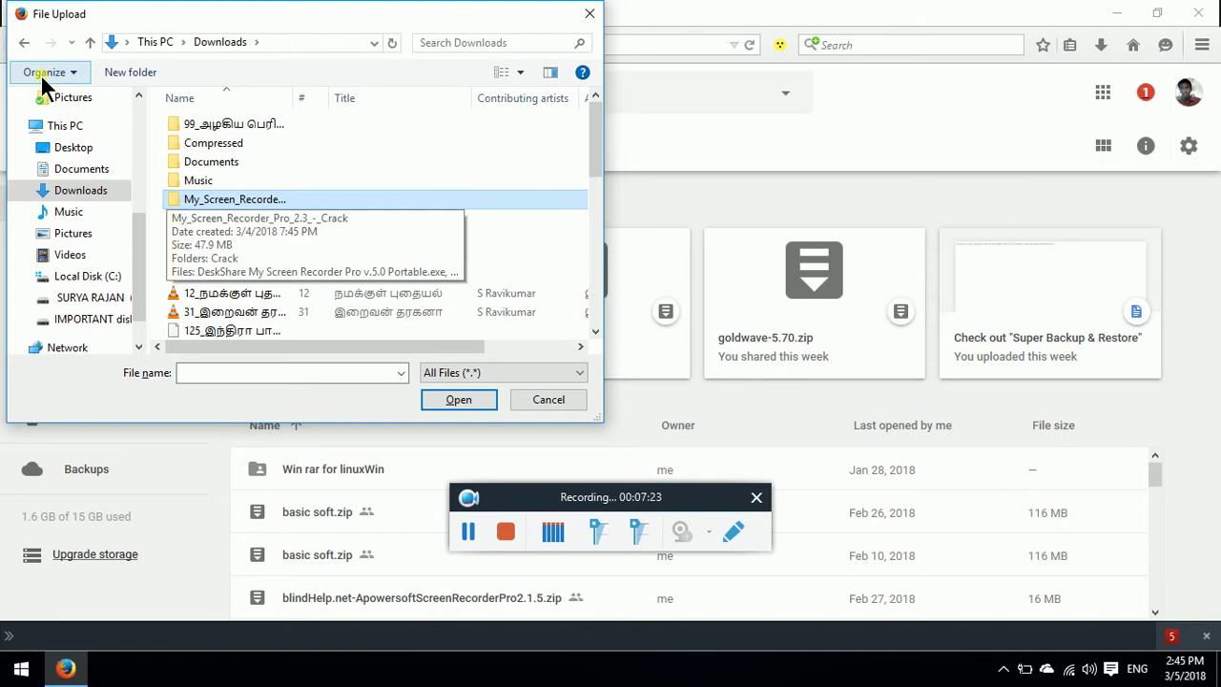
{"action": "key", "text": "Down"}
{"action": "key", "text": "Down"}
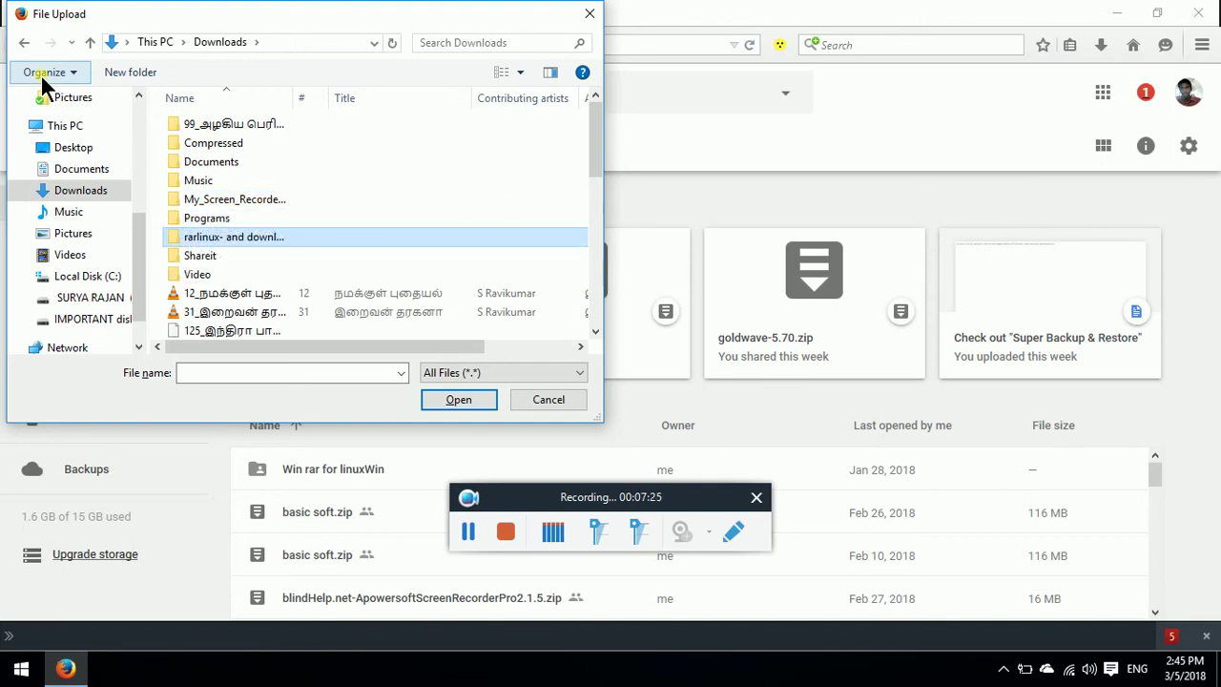
{"action": "key", "text": "Down"}
{"action": "key", "text": "Down"}
{"action": "key", "text": "Down"}
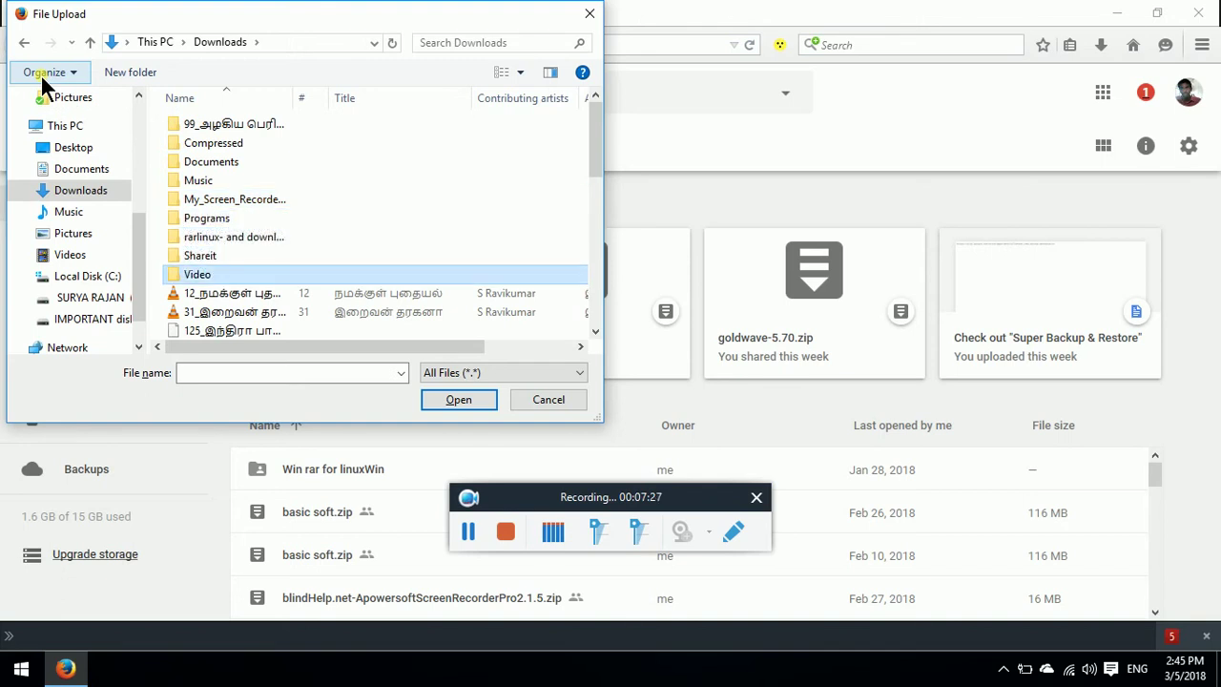
{"action": "key", "text": "Down"}
{"action": "key", "text": "Down"}
{"action": "key", "text": "Down"}
{"action": "key", "text": "Down"}
{"action": "key", "text": "Down"}
{"action": "key", "text": "Down"}
{"action": "key", "text": "Down"}
{"action": "key", "text": "Down"}
{"action": "key", "text": "Down"}
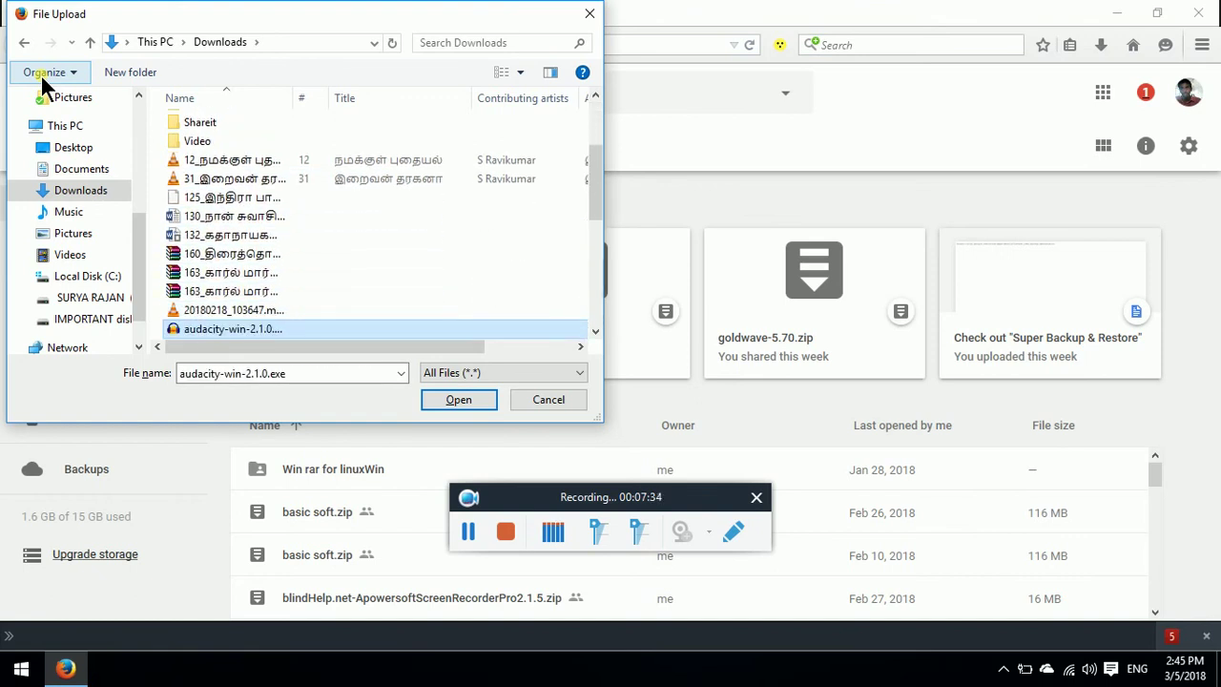
{"action": "key", "text": "Down"}
{"action": "key", "text": "Down"}
{"action": "key", "text": "Down"}
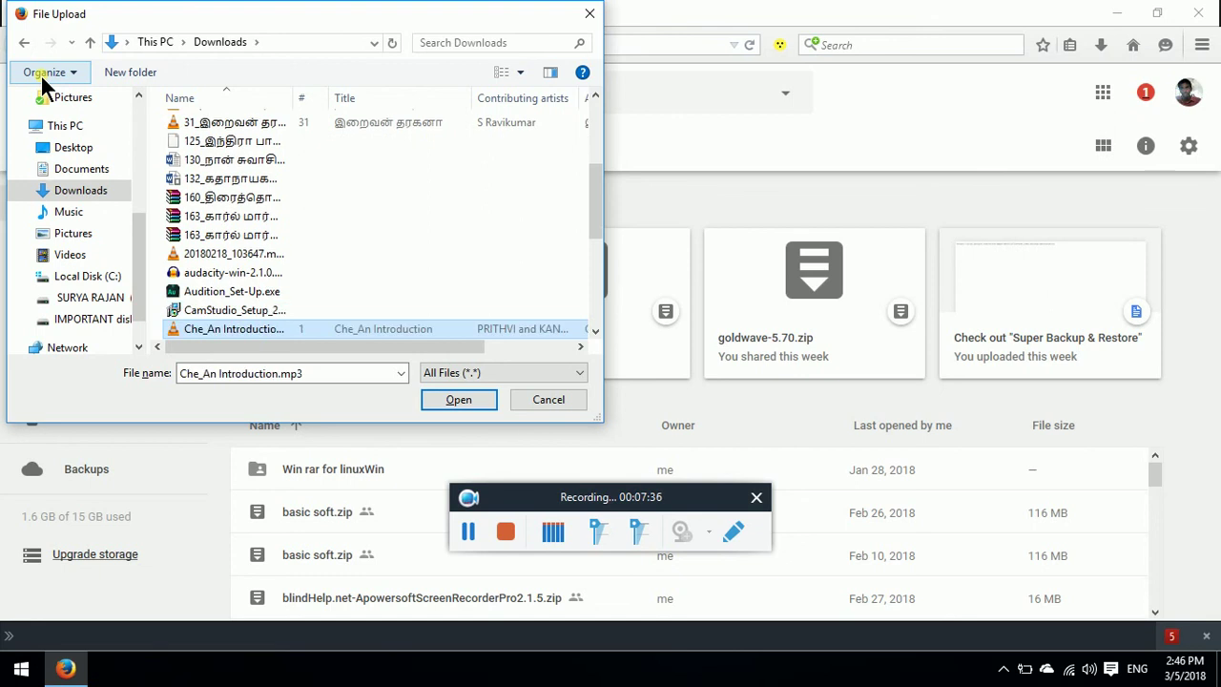
{"action": "key", "text": "Down"}
{"action": "key", "text": "Down"}
{"action": "key", "text": "Down"}
{"action": "key", "text": "Down"}
{"action": "key", "text": "Down"}
{"action": "key", "text": "Down"}
{"action": "key", "text": "Down"}
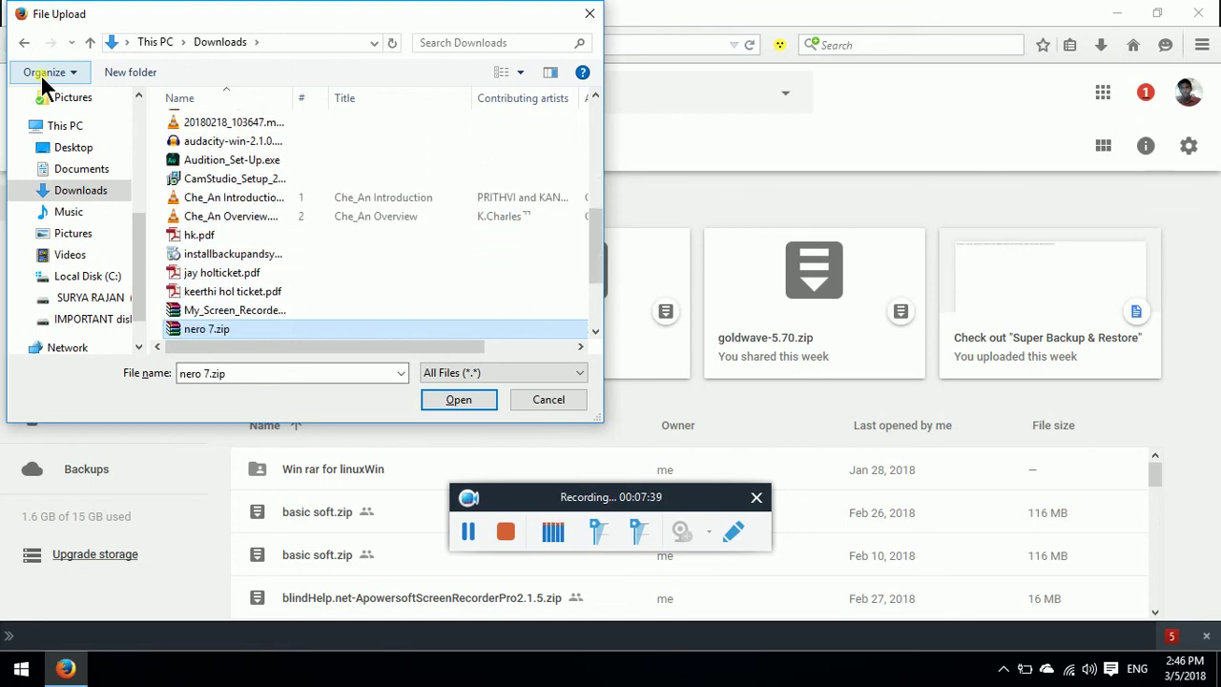
{"action": "key", "text": "Up"}
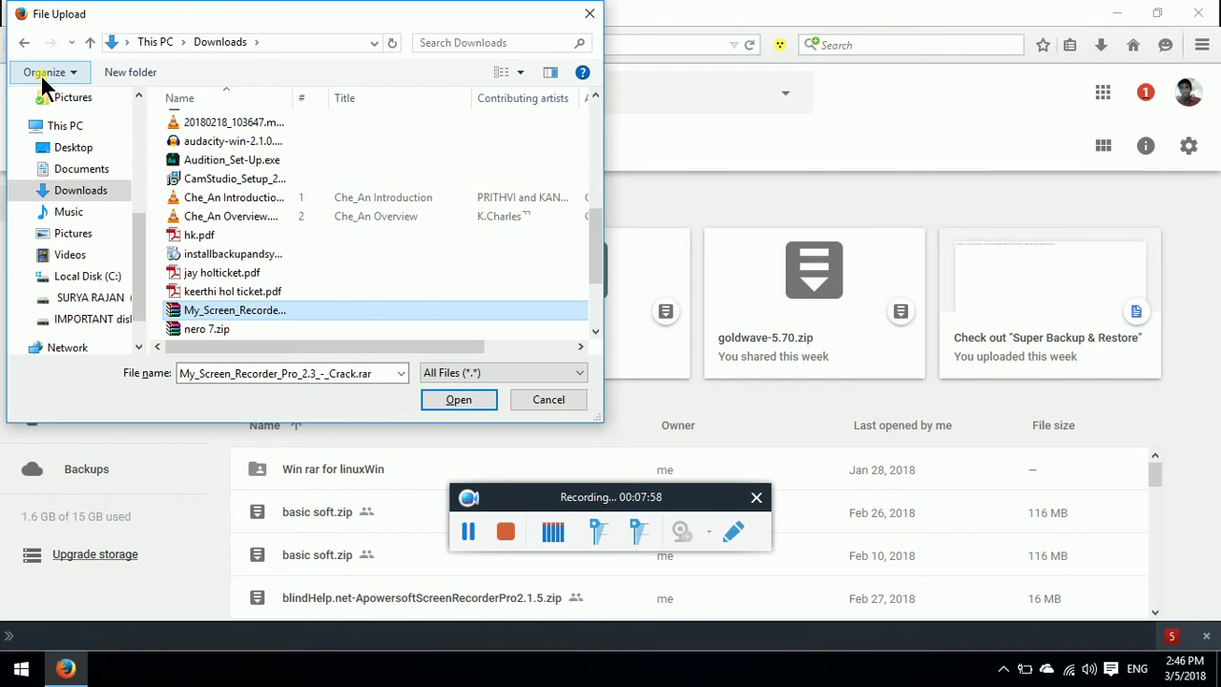
{"action": "key", "text": "Return"}
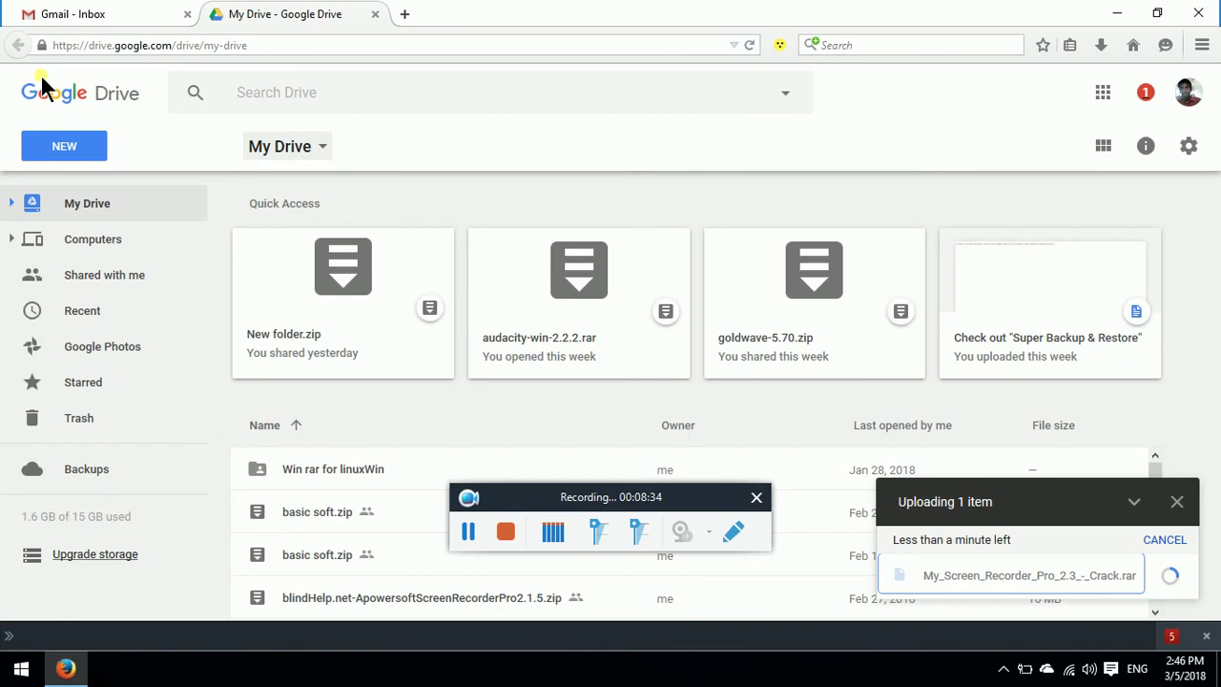
Wait in the upload panel until the rar file reports 1 upload complete
{"action": "key", "text": "shift+Tab"}
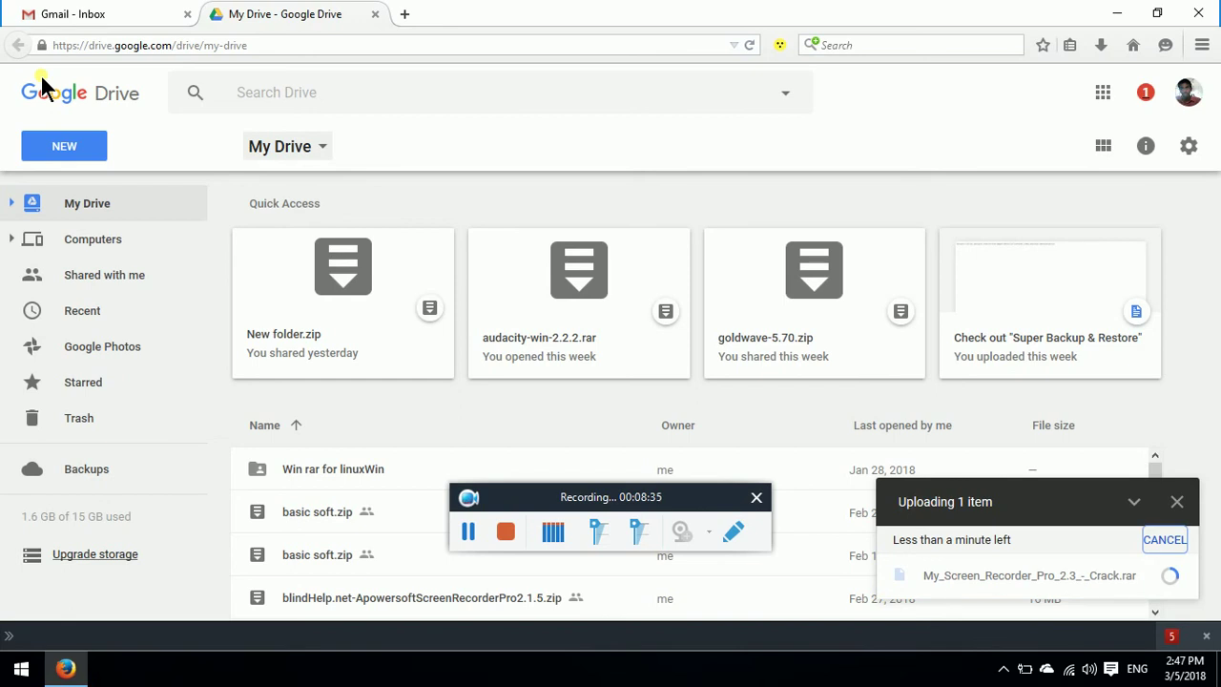
{"action": "key", "text": "Tab"}
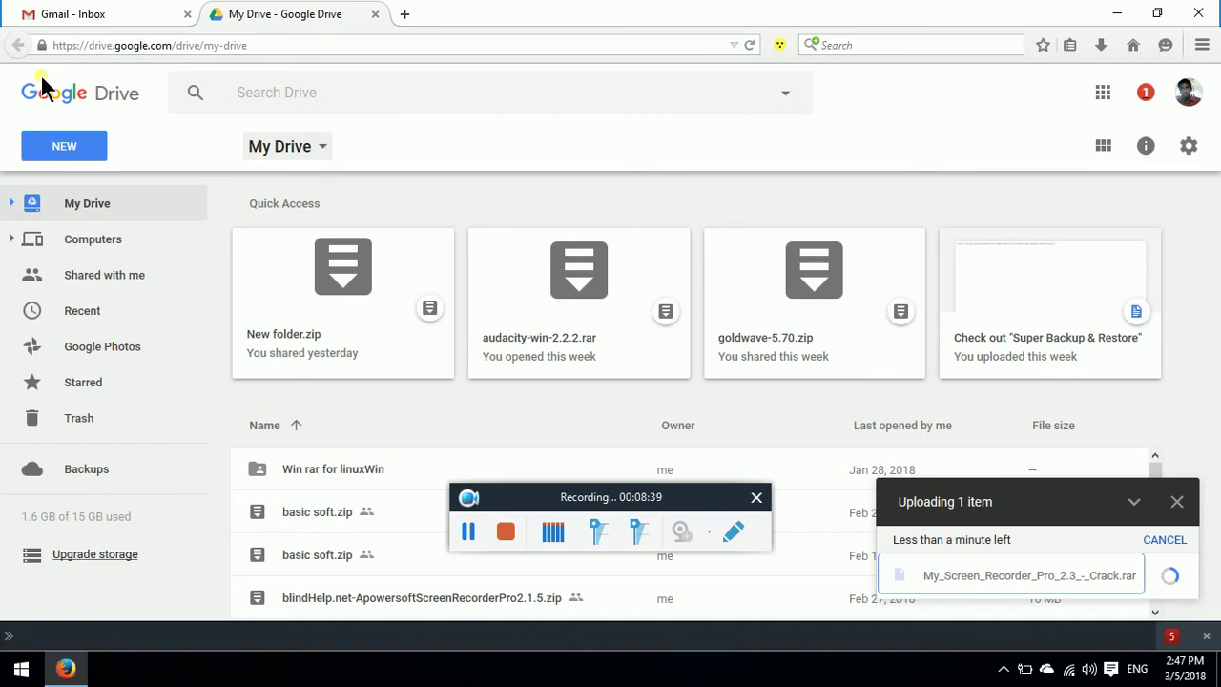
{"action": "key", "text": "Tab"}
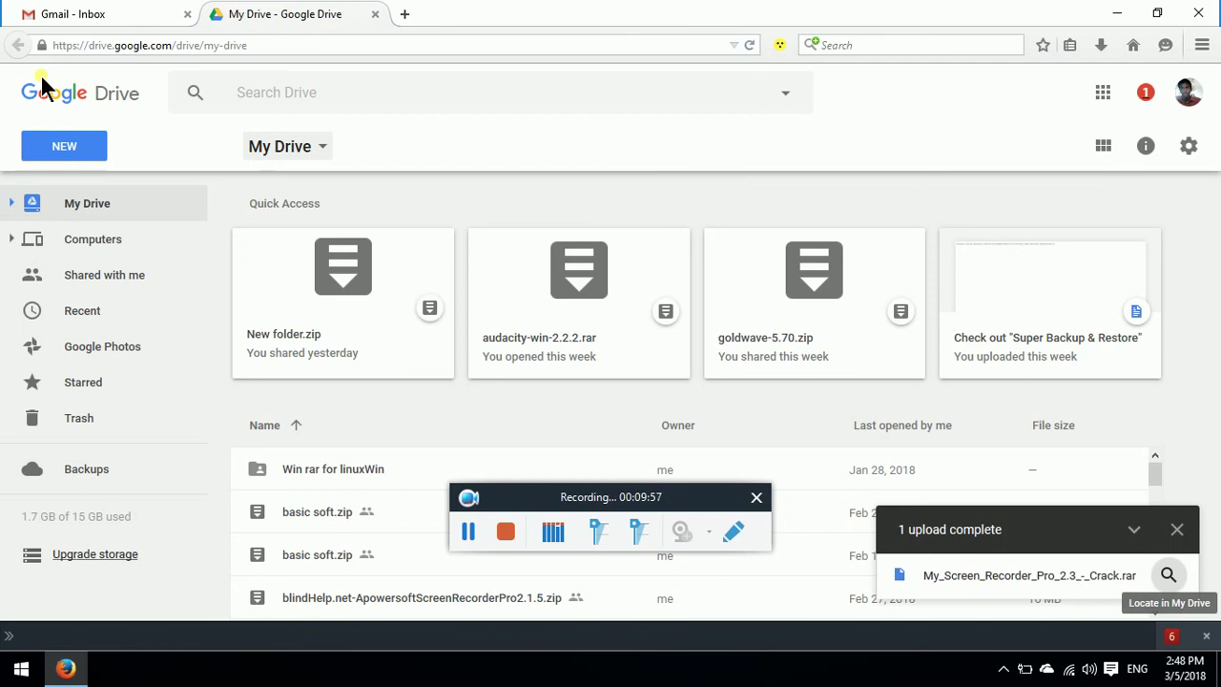
Locate the uploaded 43 MB rar file in My Drive and open its action menu
{"action": "left_click", "coordinate": [1168, 576]}
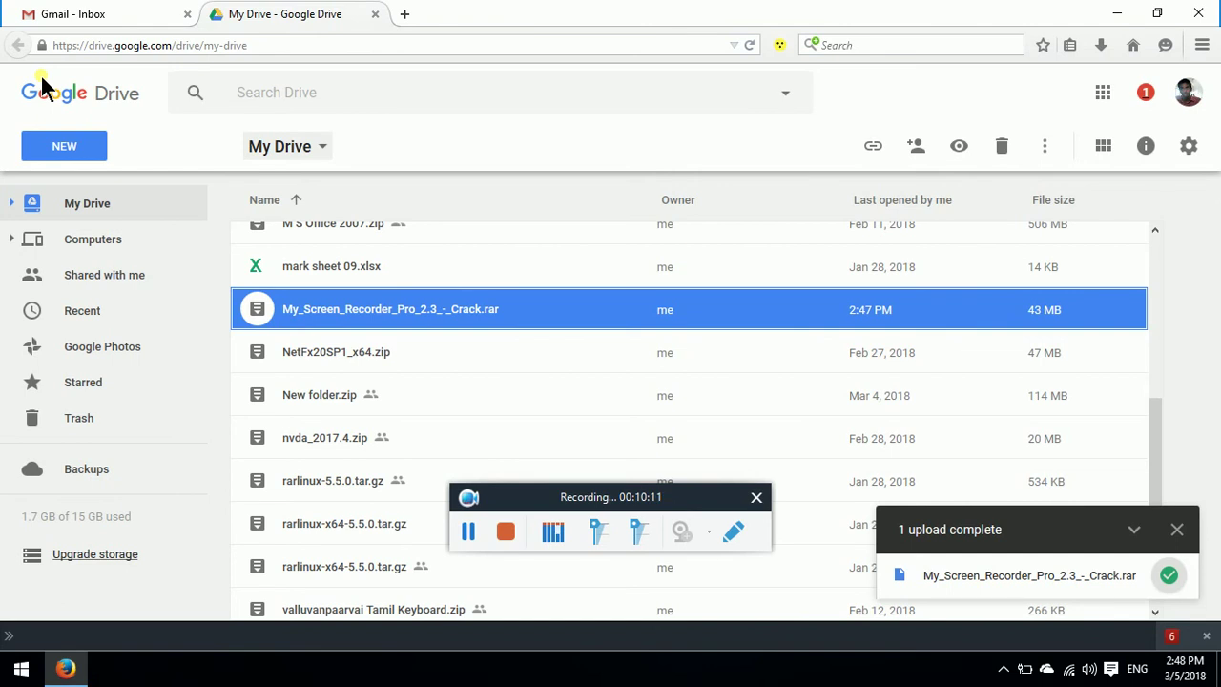
{"action": "key", "text": "Menu"}
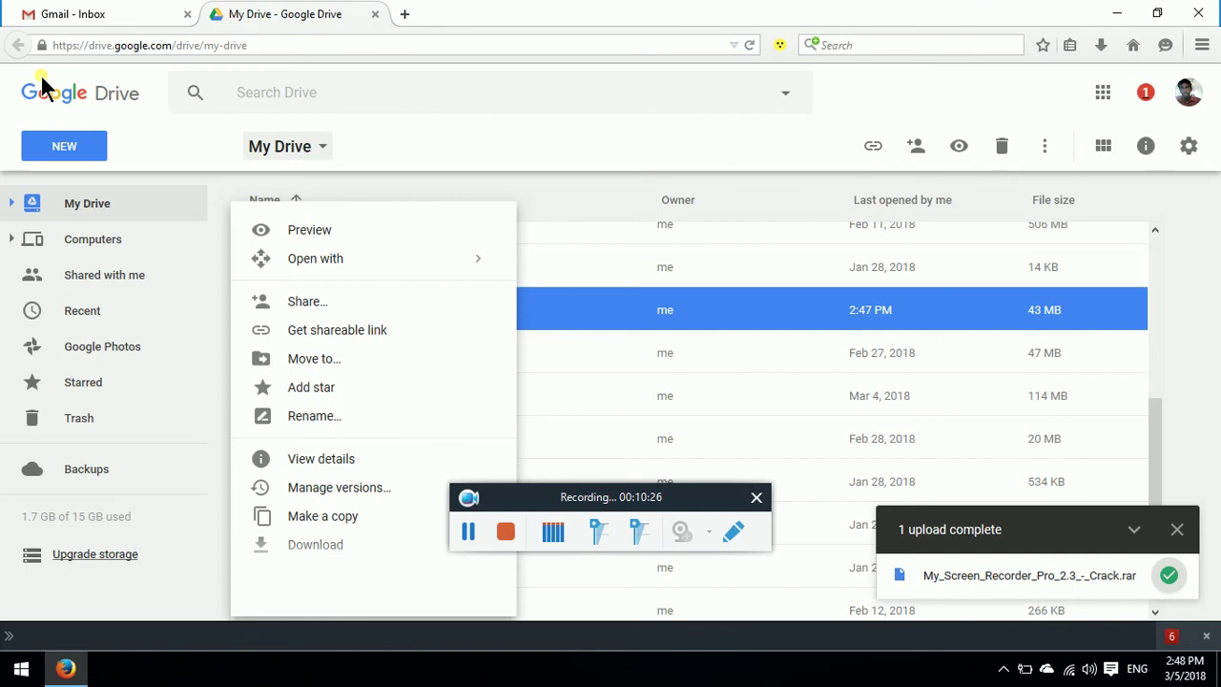
Choose Share… from the rar file's action menu
{"action": "key", "text": "Down"}
{"action": "key", "text": "Down"}
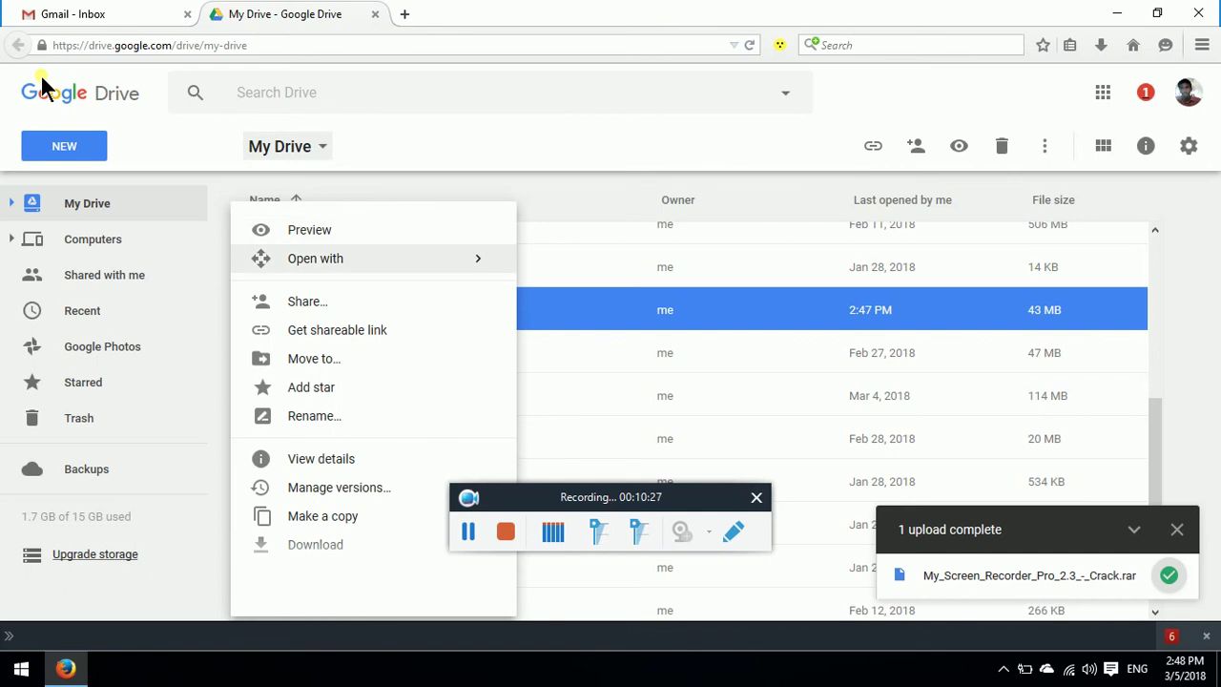
{"action": "key", "text": "Down"}
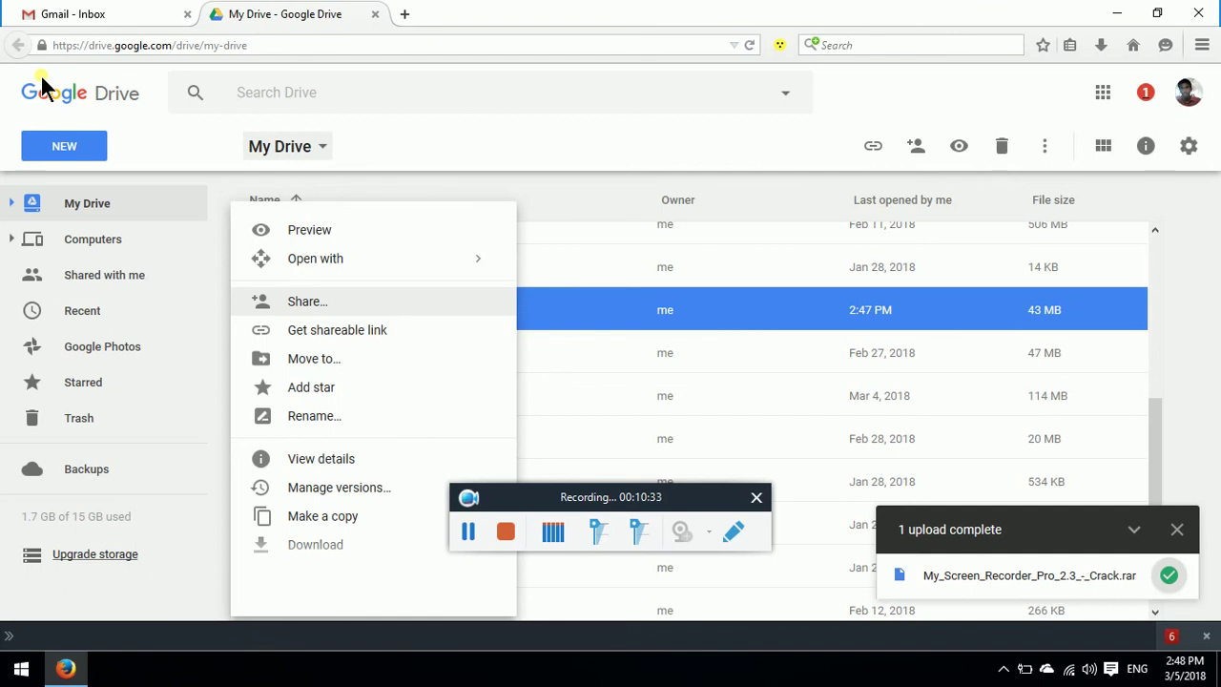
{"action": "key", "text": "Return"}
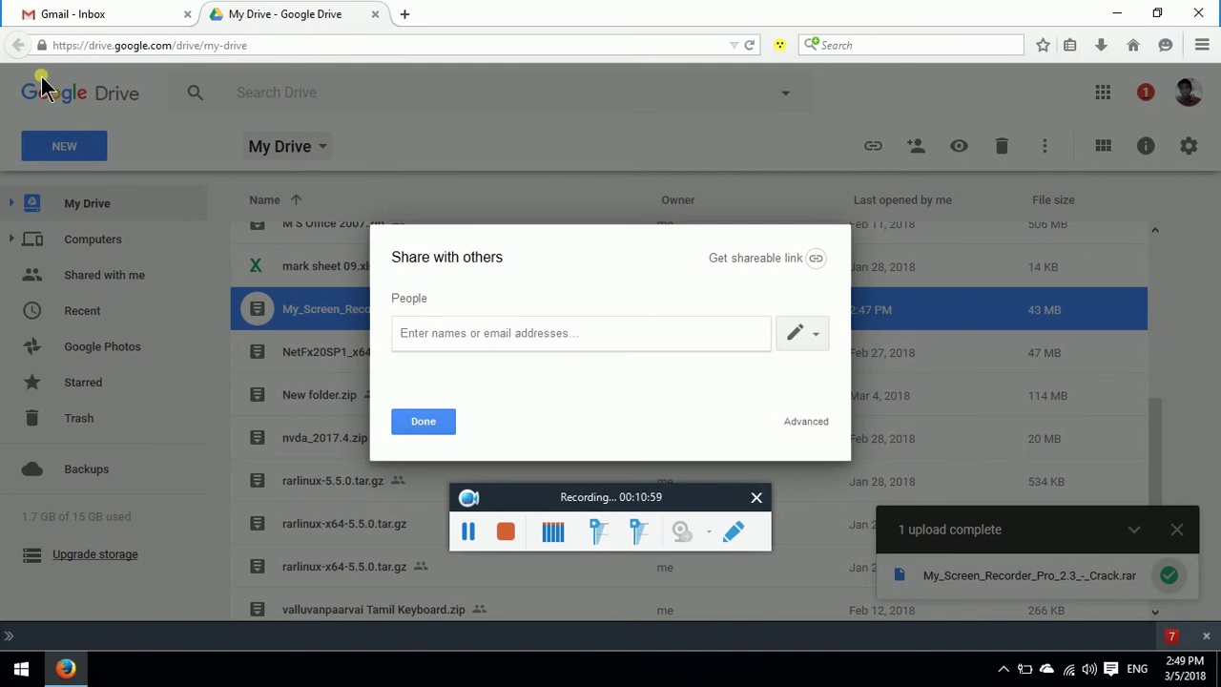
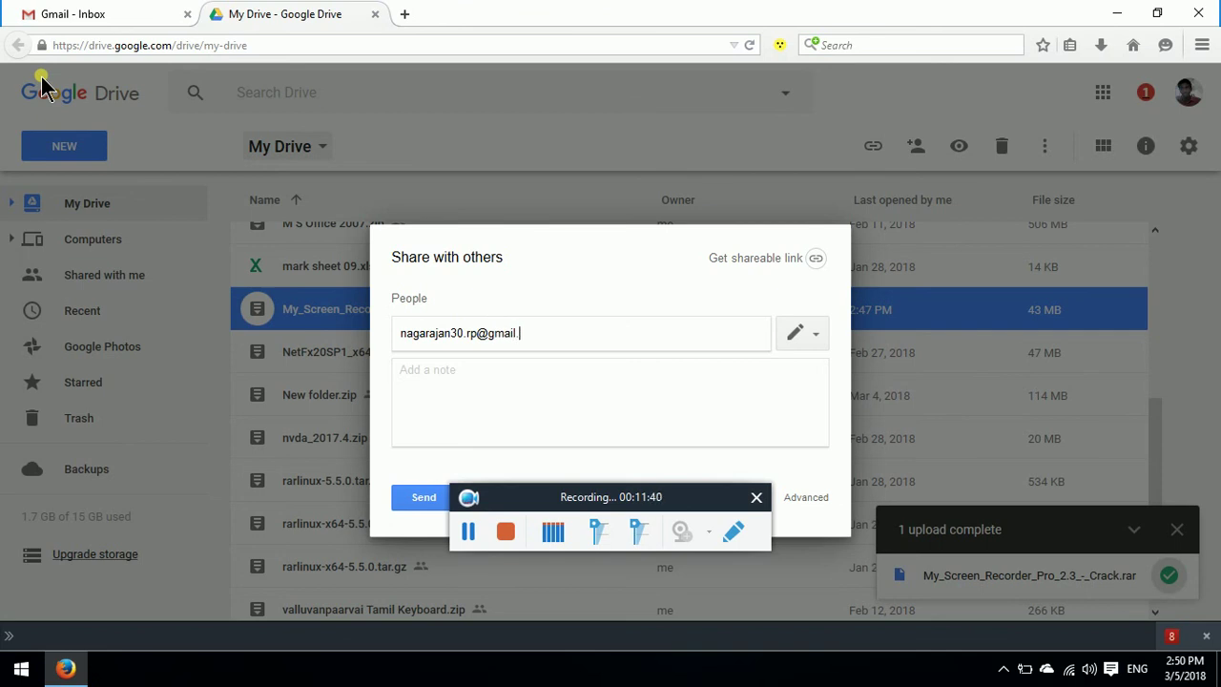
Enter the recipient's Gmail address in the People field, correcting typos, and add it
{"action": "type", "text": "e"}
{"action": "key", "text": "BackSpace"}
{"action": "key", "text": "Return"}
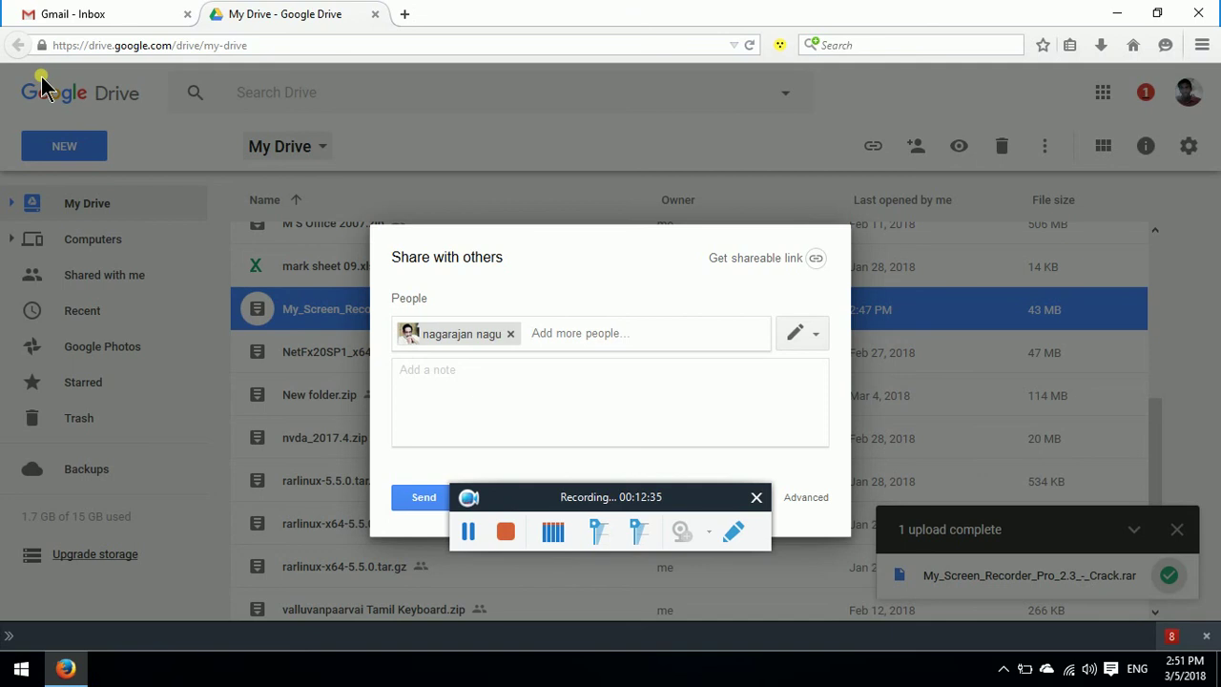
Add a second suggested recipient, then move past the permission level to the note box
{"action": "type", "text": "e"}
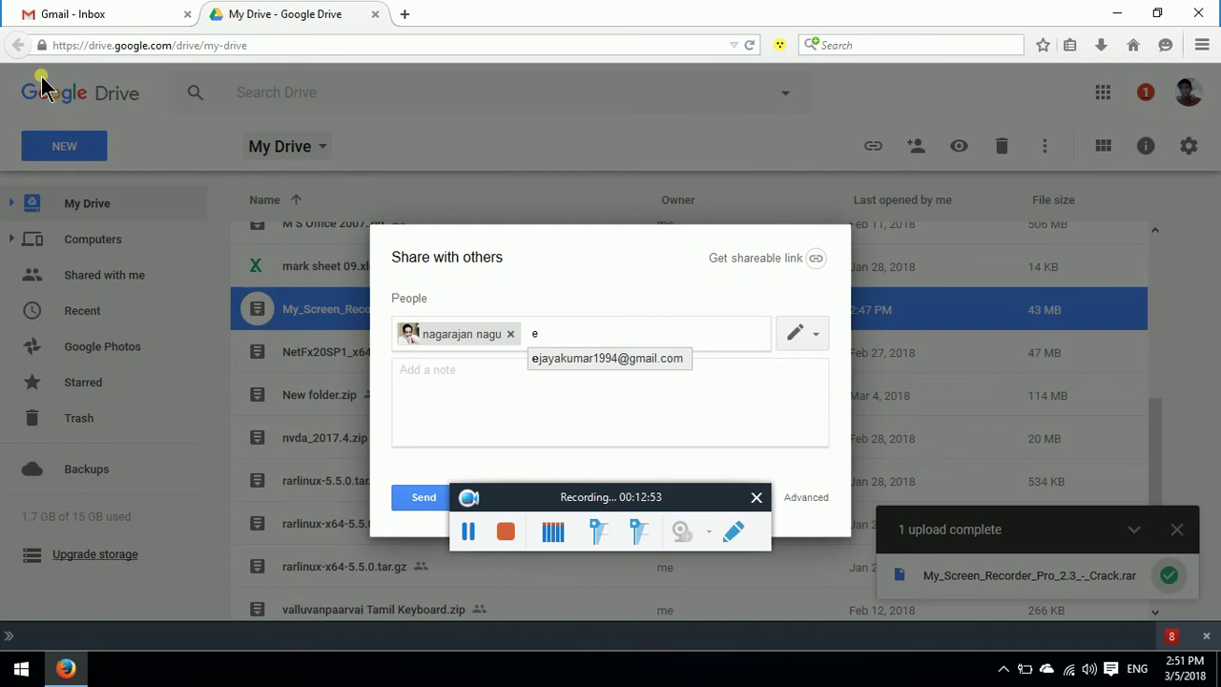
{"action": "key", "text": "Return"}
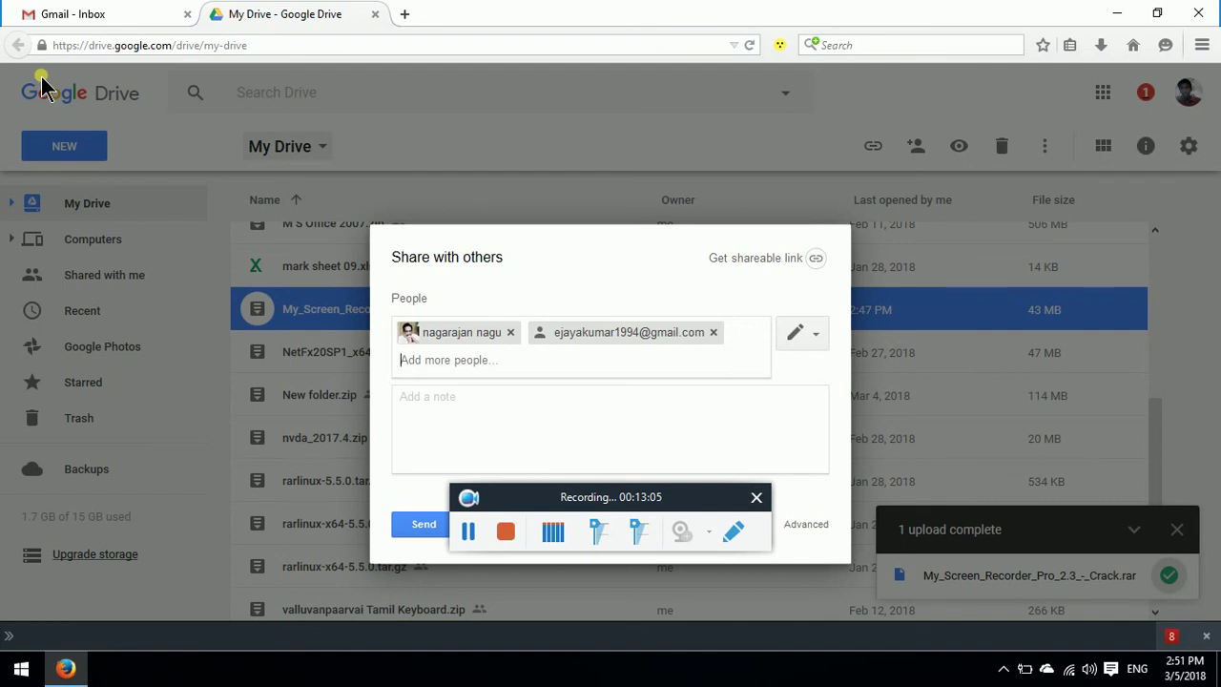
{"action": "key", "text": "Tab"}
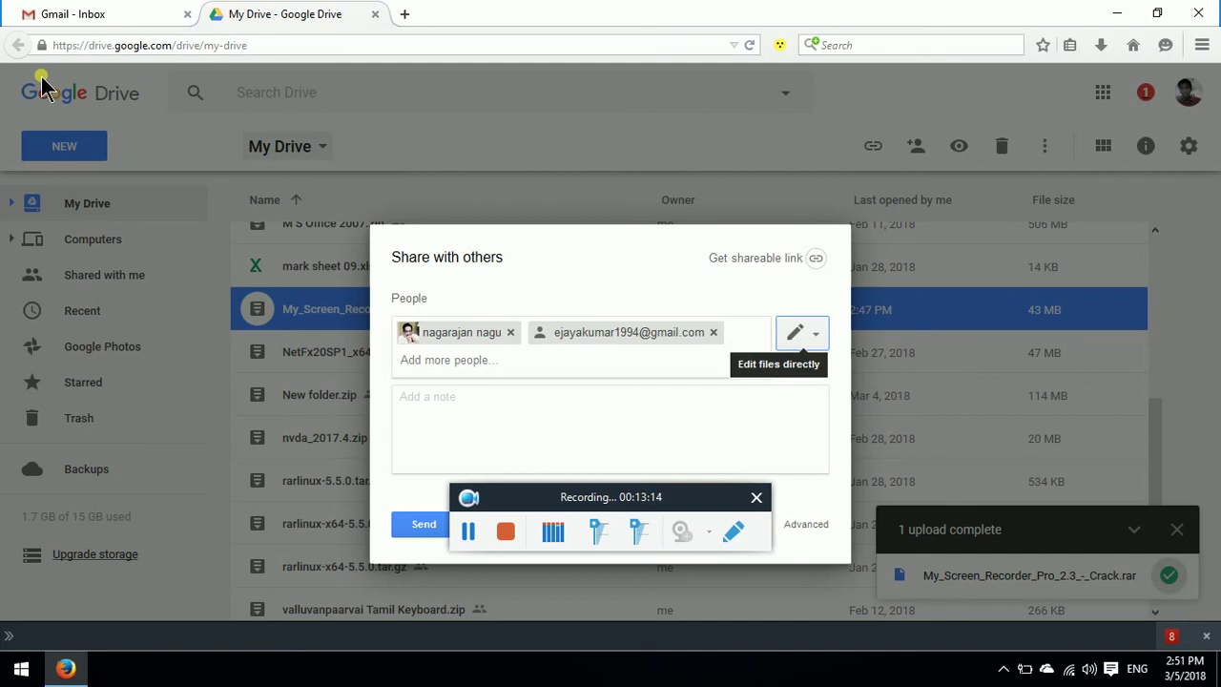
{"action": "key", "text": "Tab"}
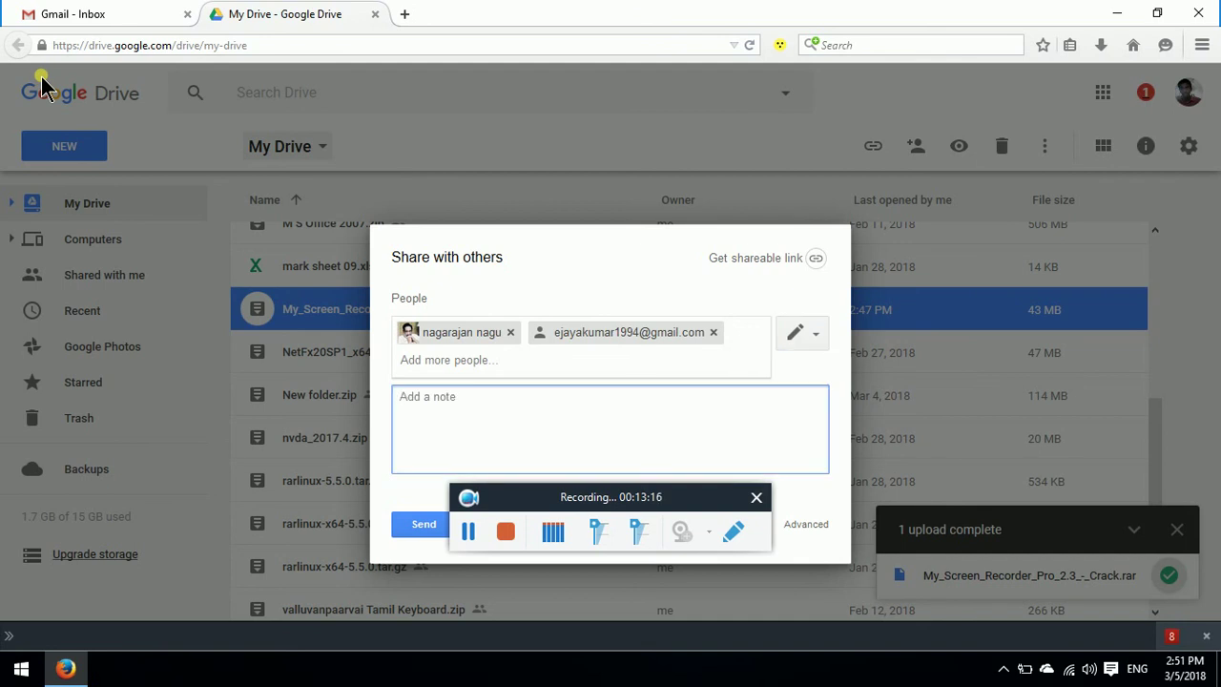
Send the share invitation for the 43 MB RAR file to both people
{"action": "key", "text": "Tab"}
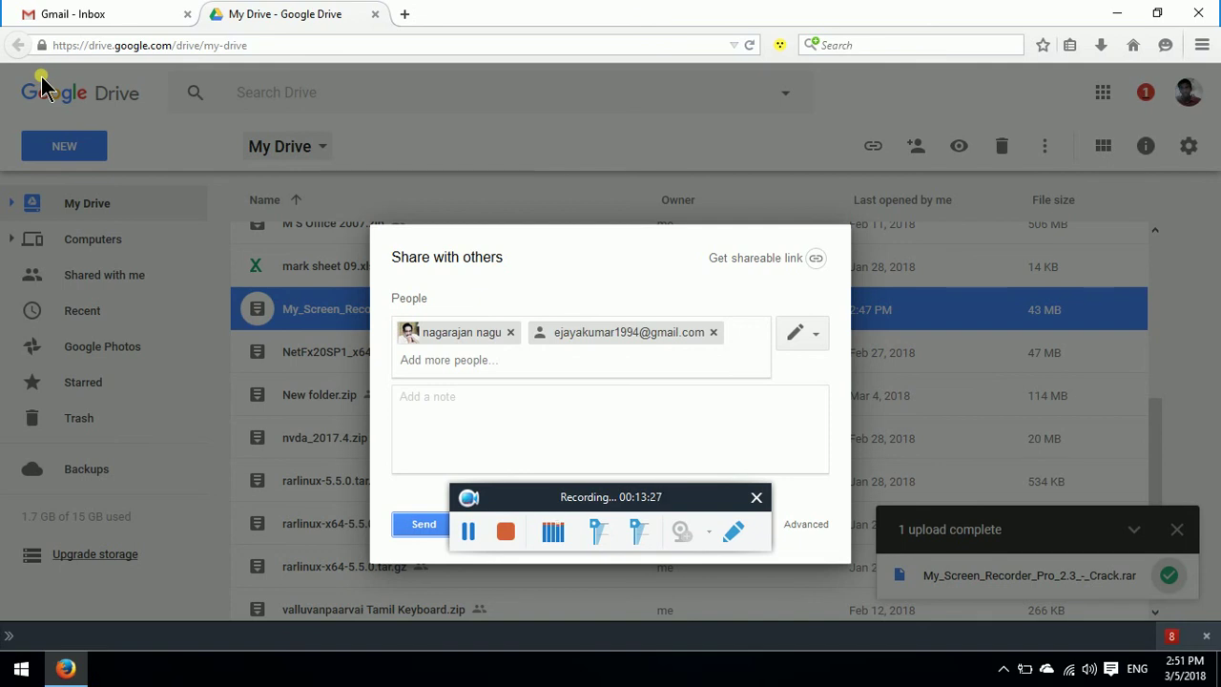
{"action": "key", "text": "Return"}
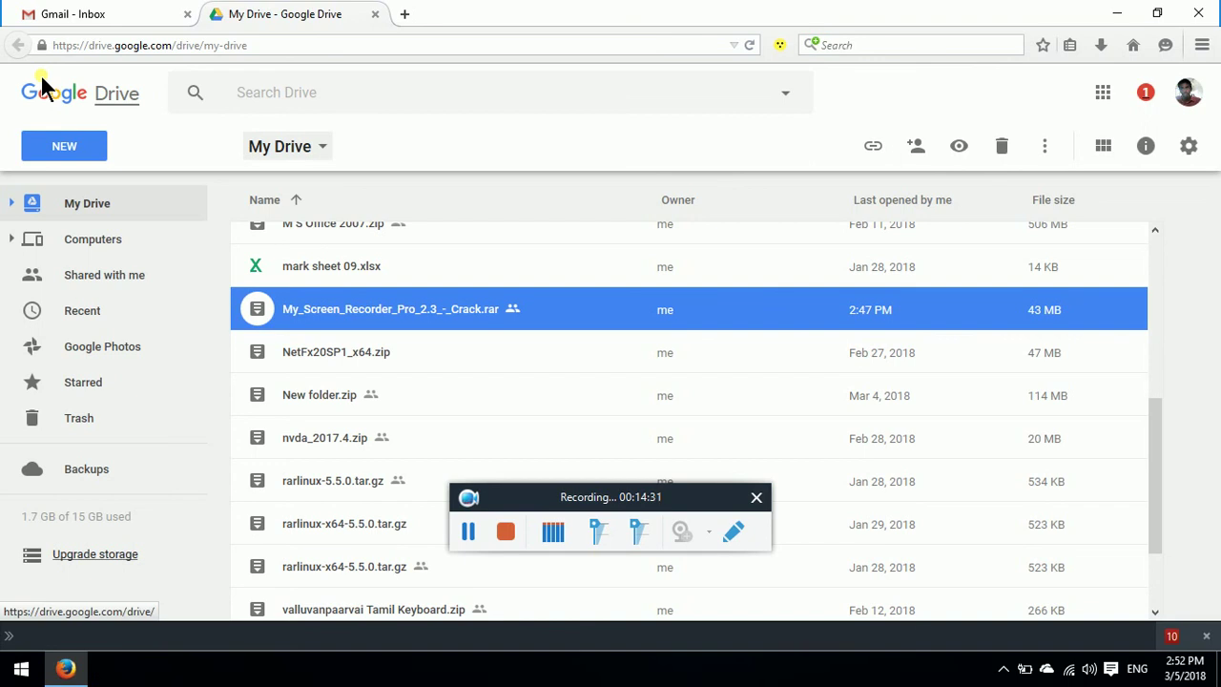
{"action": "key", "text": "Tab"}
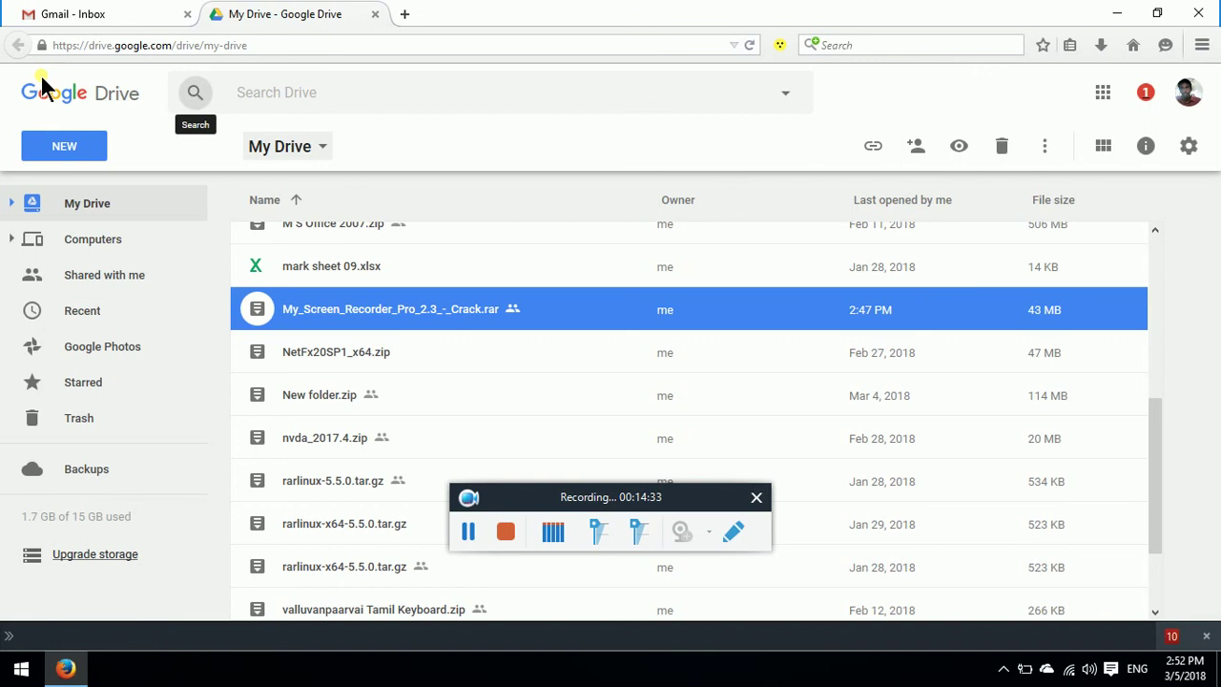
{"action": "key", "text": "Return"}
{"action": "key", "text": "Tab"}
{"action": "key", "text": "Tab"}
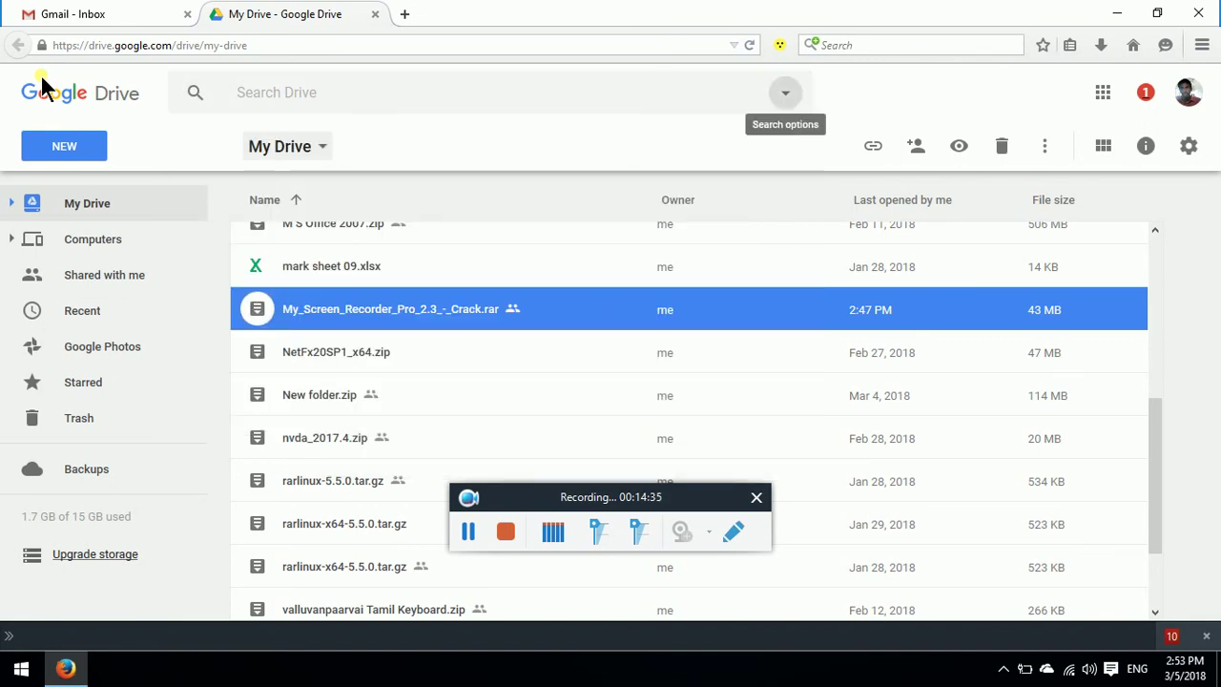
{"action": "key", "text": "Tab"}
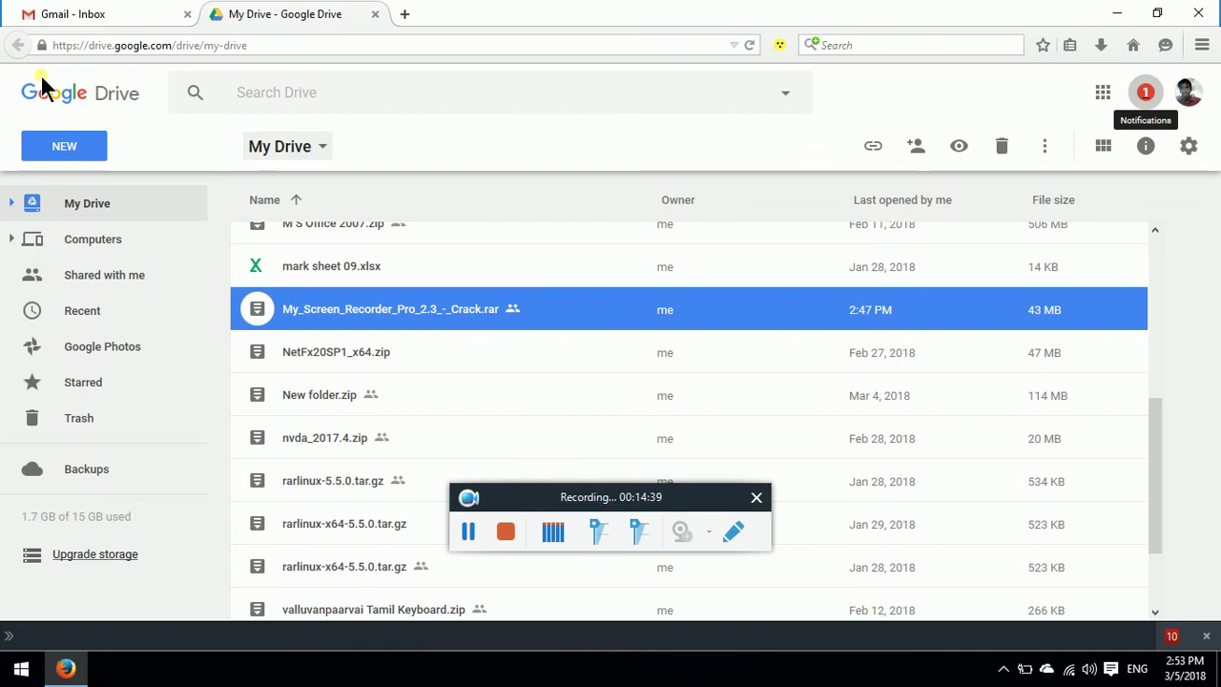
{"action": "key", "text": "Tab"}
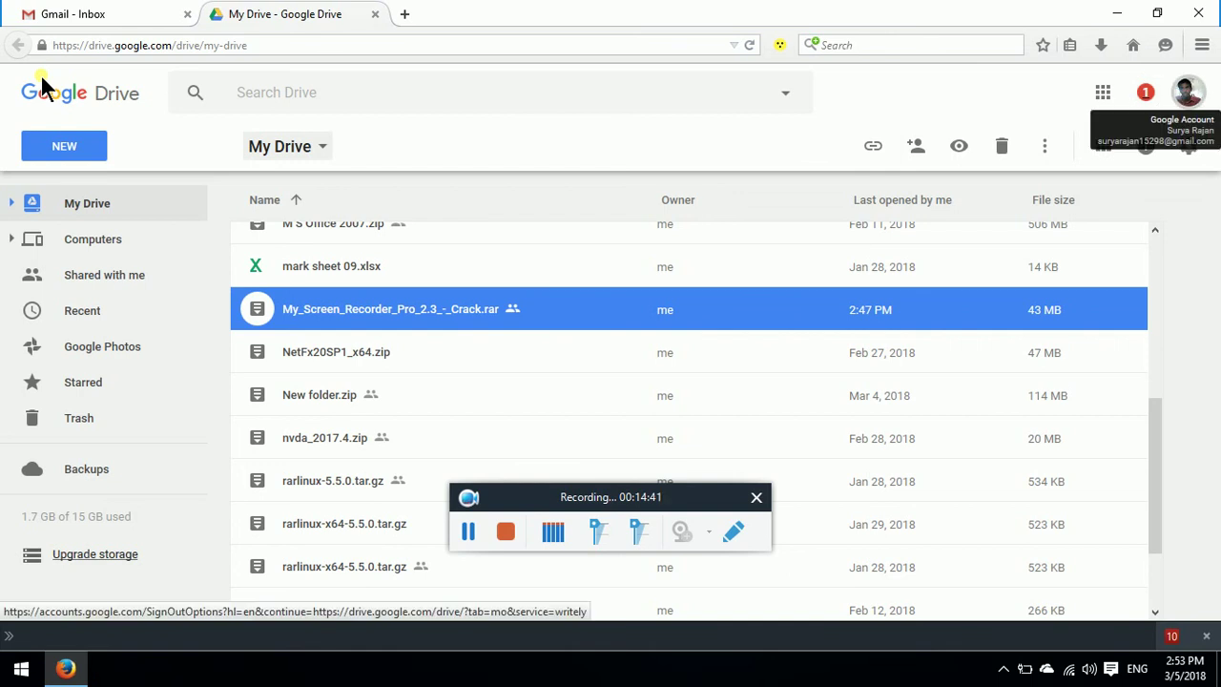
{"action": "key", "text": "Tab"}
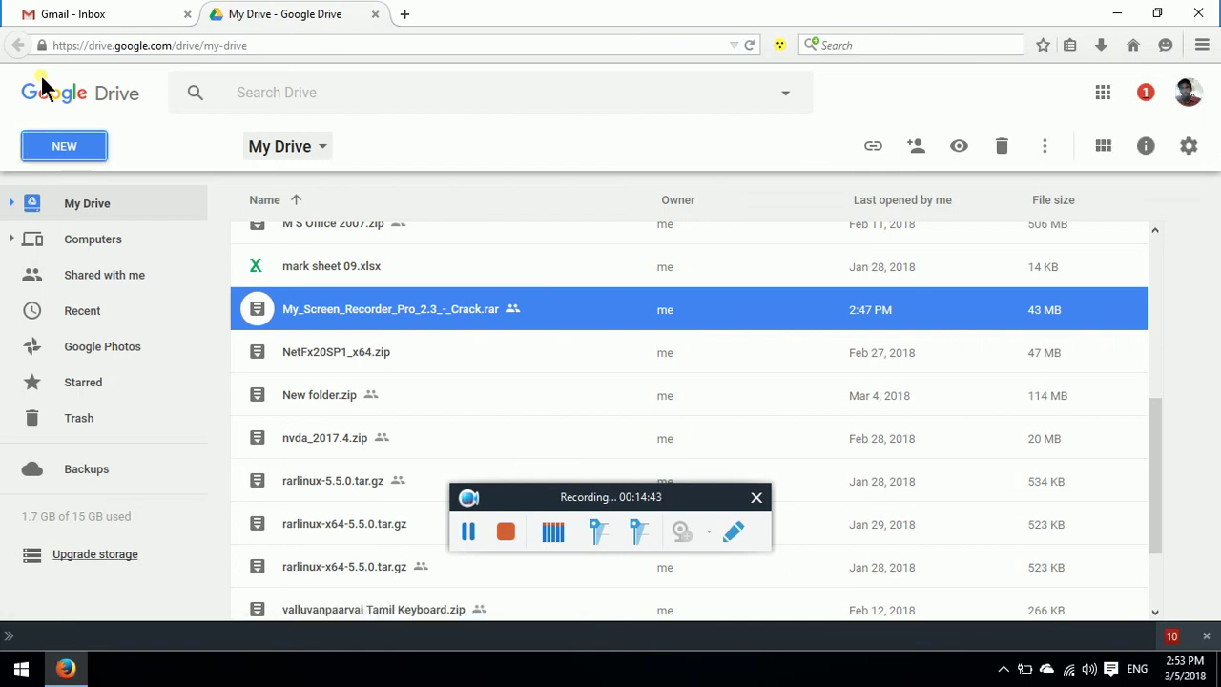
{"action": "key", "text": "Tab"}
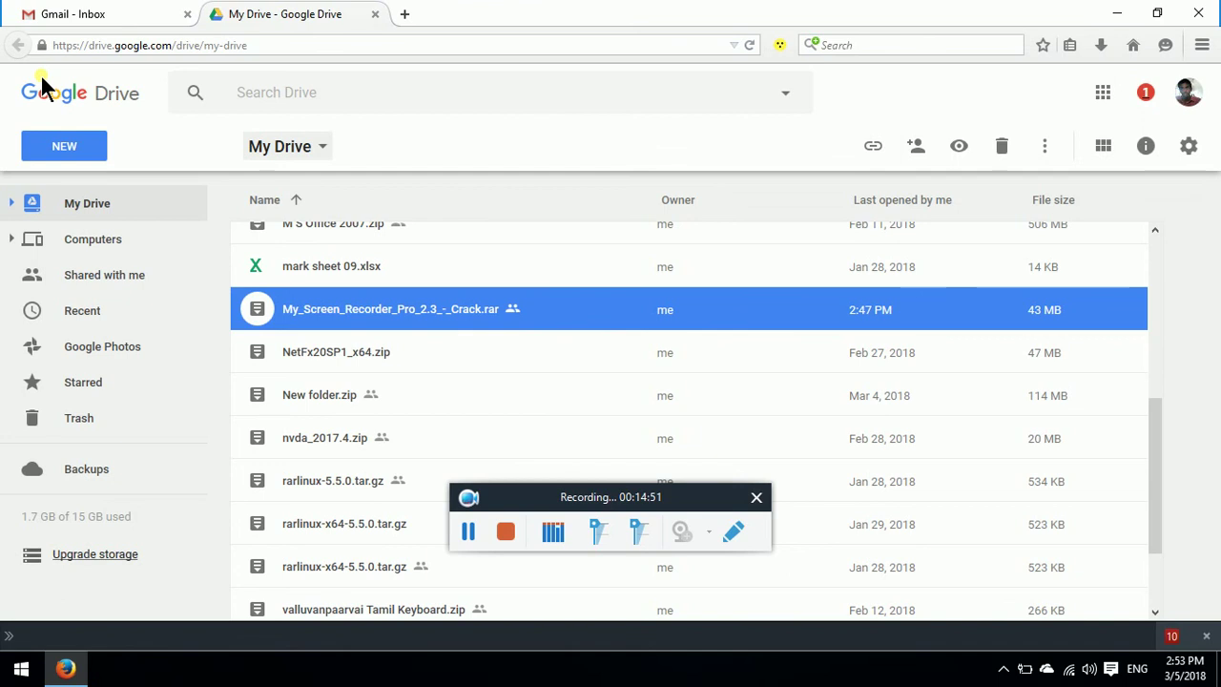
Open the File Upload dialog from the upload entry in the My Drive add menu
{"action": "key", "text": "c"}
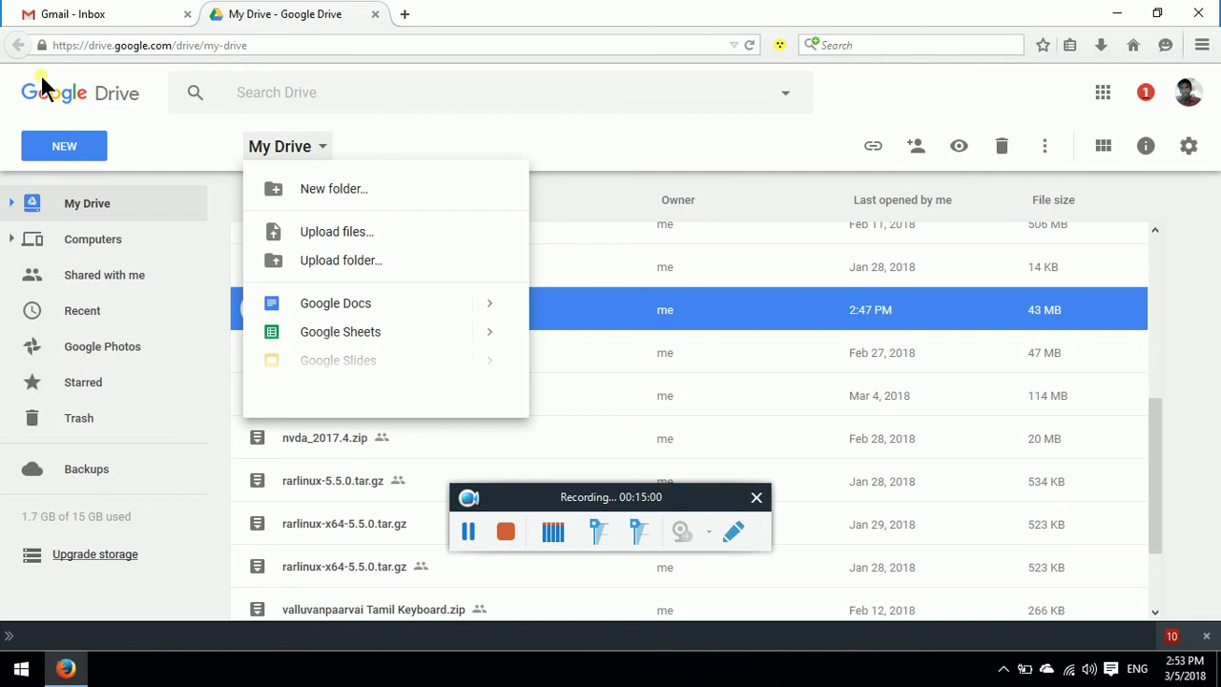
{"action": "key", "text": "Up"}
{"action": "key", "text": "Up"}
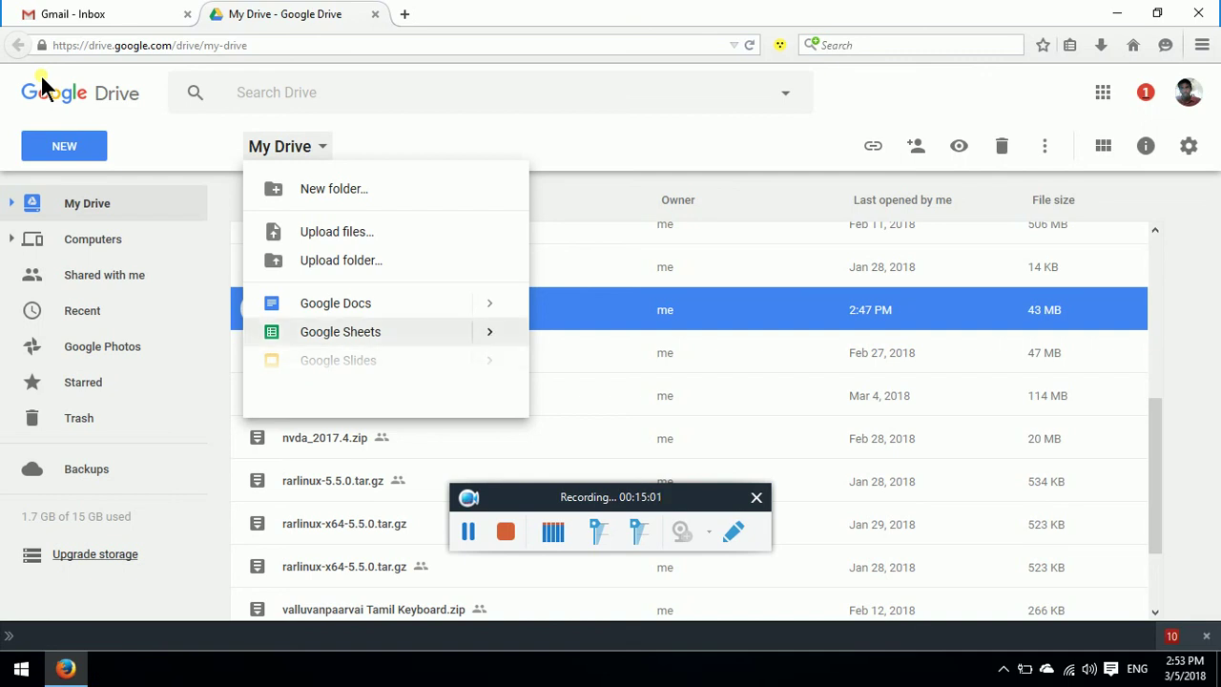
{"action": "key", "text": "Up"}
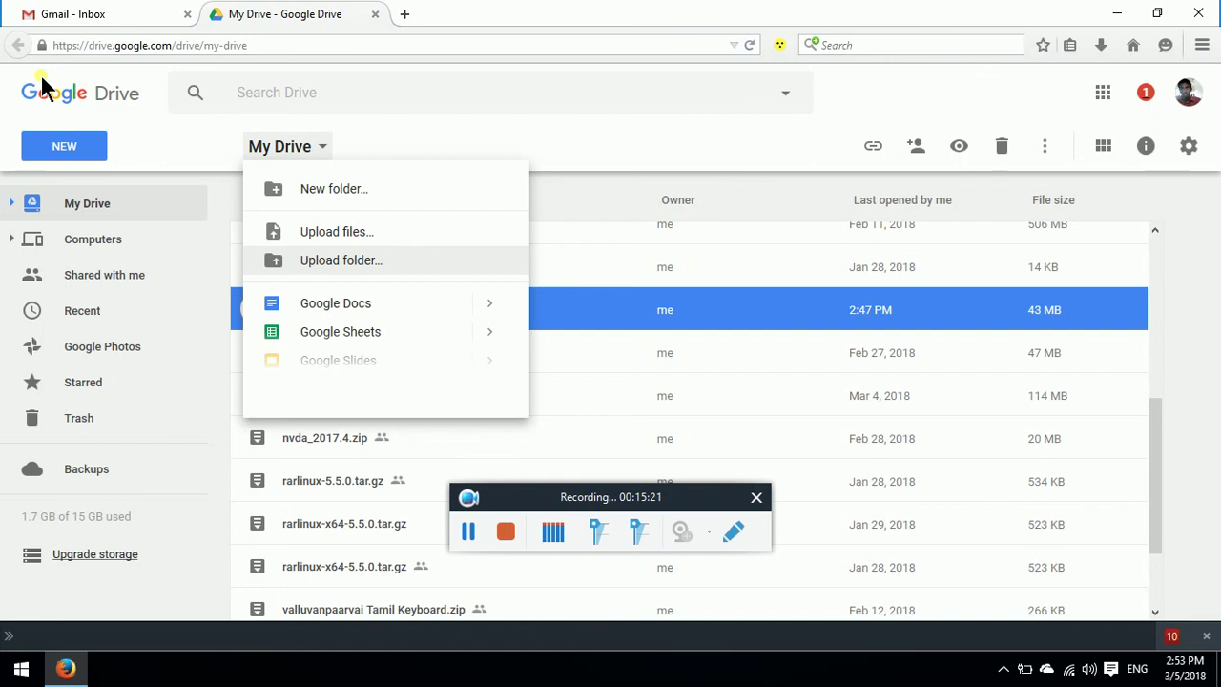
{"action": "key", "text": "Return"}
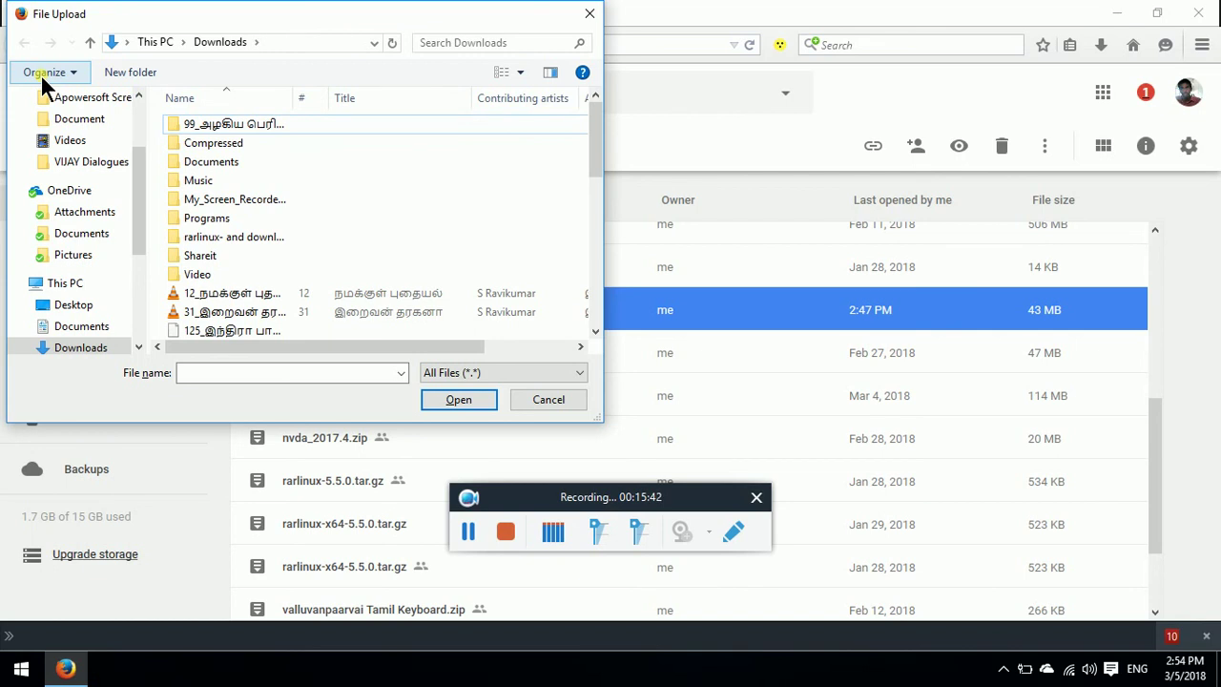
Go up from Downloads to This PC and into IMPORTANT disk (E:)
{"action": "key", "text": "alt+Up"}
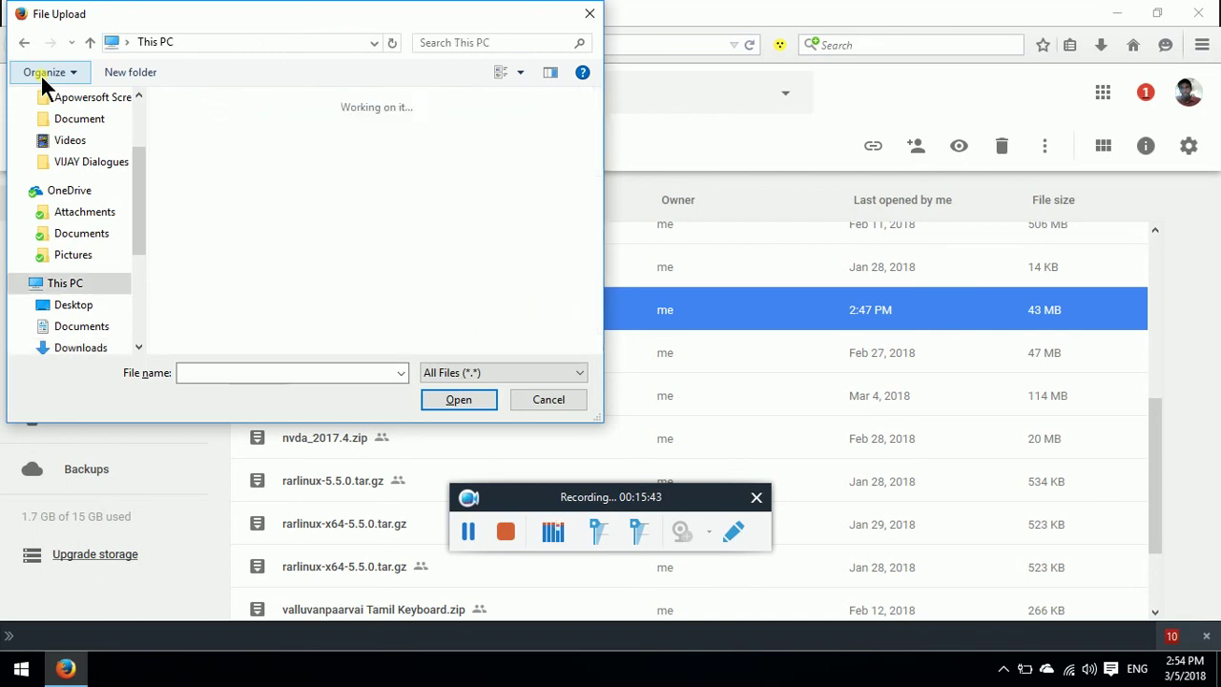
{"action": "key", "text": "Down"}
{"action": "key", "text": "Down"}
{"action": "key", "text": "Down"}
{"action": "key", "text": "Down"}
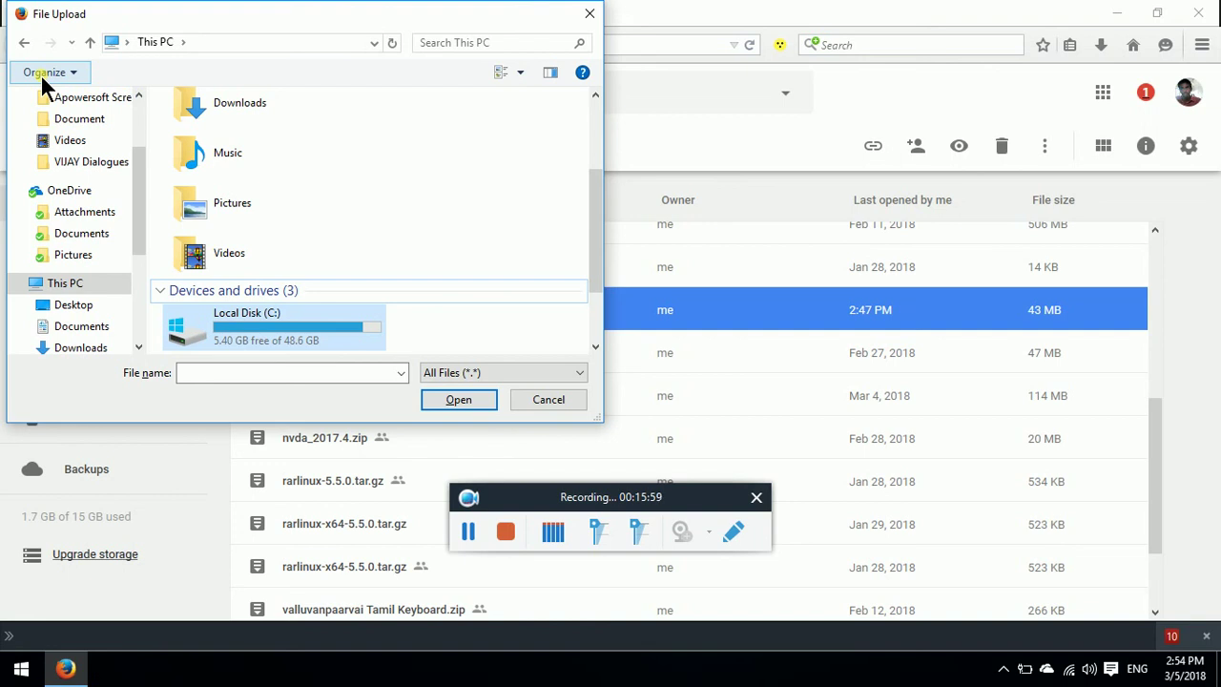
{"action": "key", "text": "Down"}
{"action": "key", "text": "Down"}
{"action": "key", "text": "Down"}
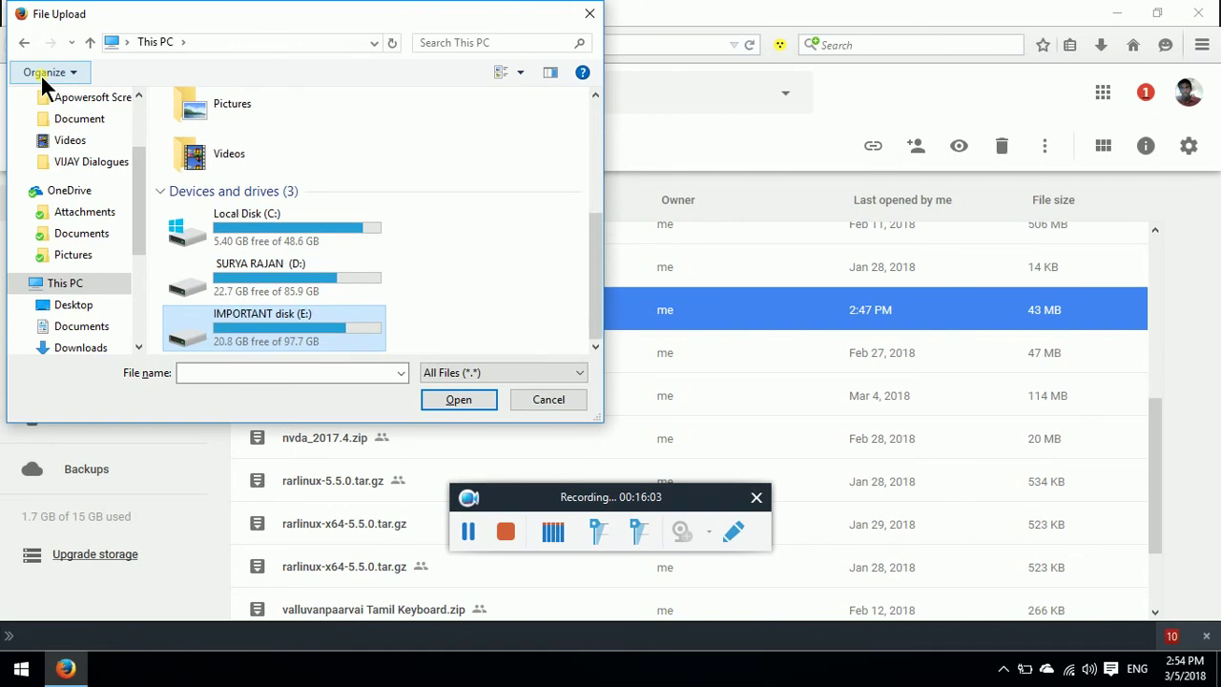
{"action": "key", "text": "Return"}
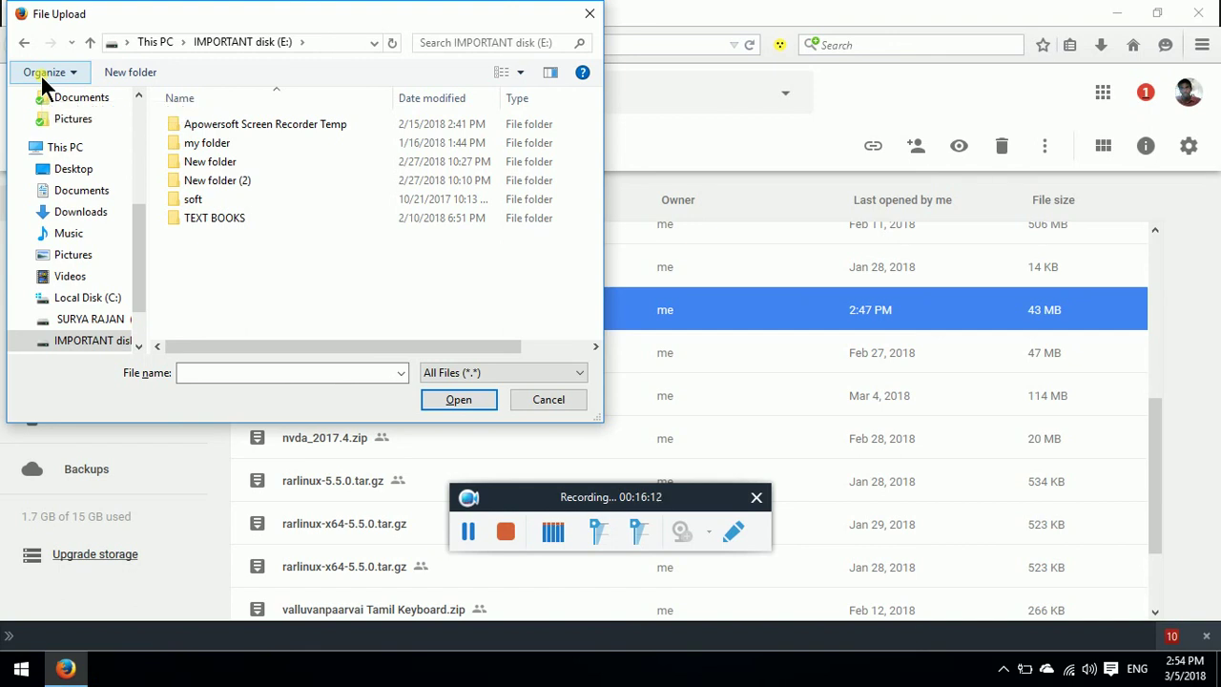
Open the TEXT BOOKS folder on drive E: and select its Surya folder
{"action": "key", "text": "t"}
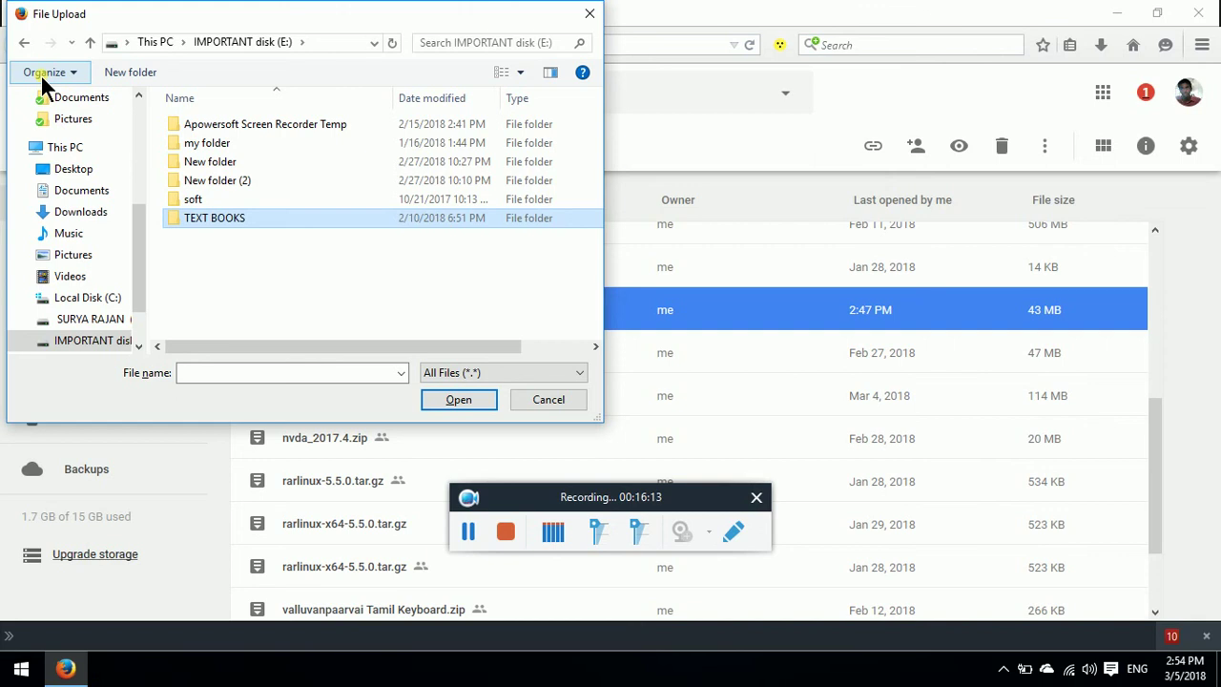
{"action": "key", "text": "Return"}
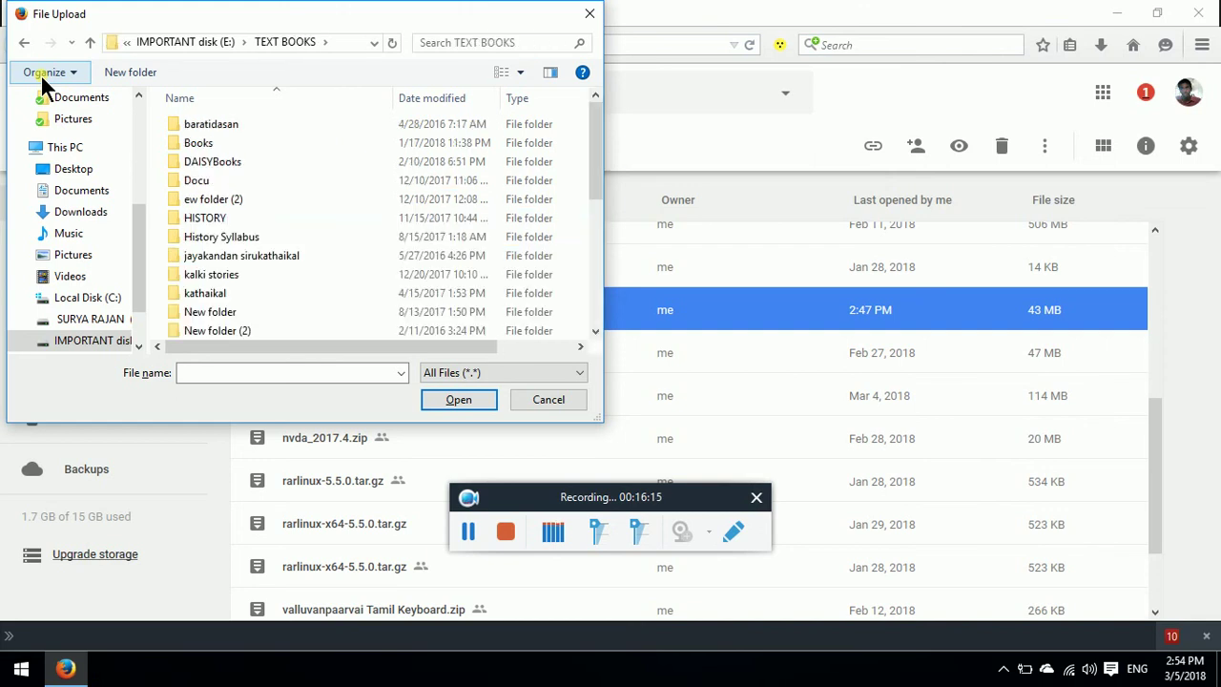
{"action": "key", "text": "d"}
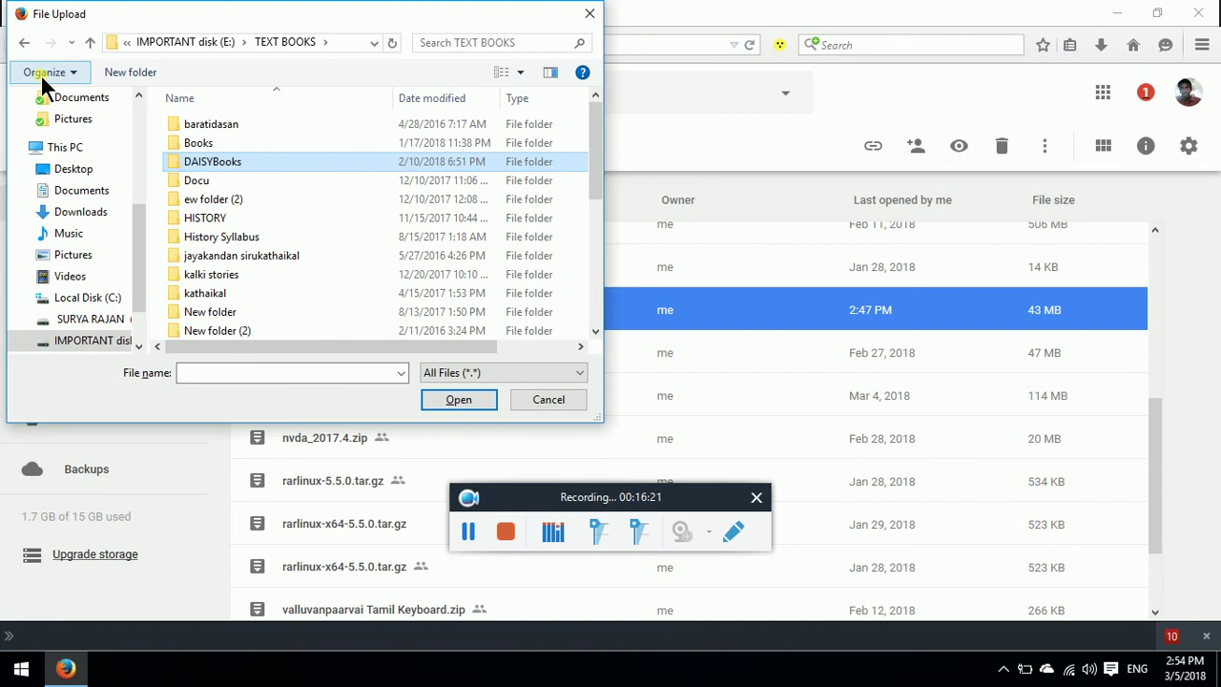
{"action": "key", "text": "s"}
{"action": "key", "text": "s"}
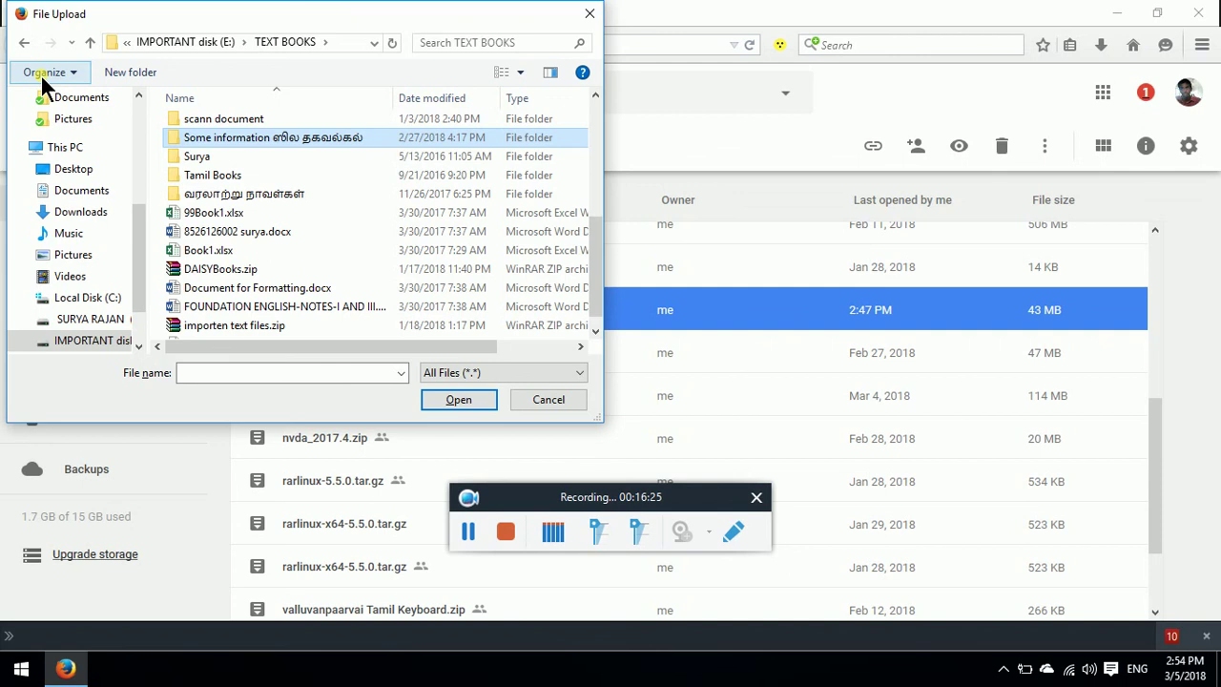
{"action": "key", "text": "s"}
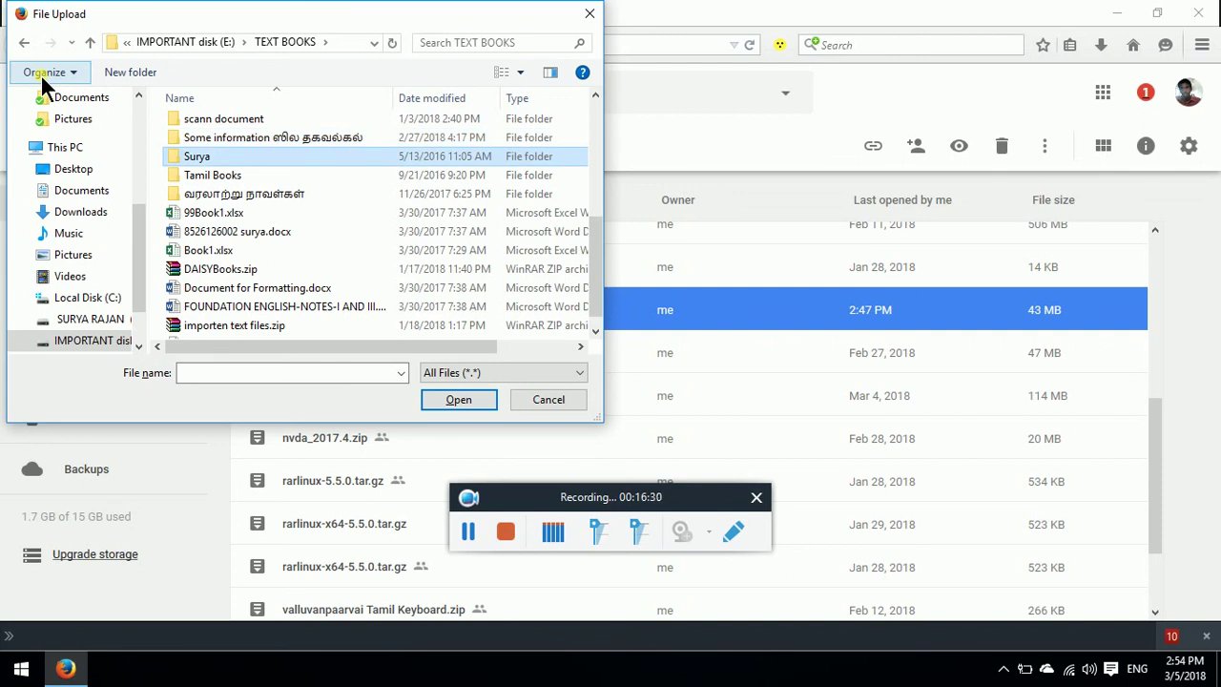
{"action": "key", "text": "Return"}
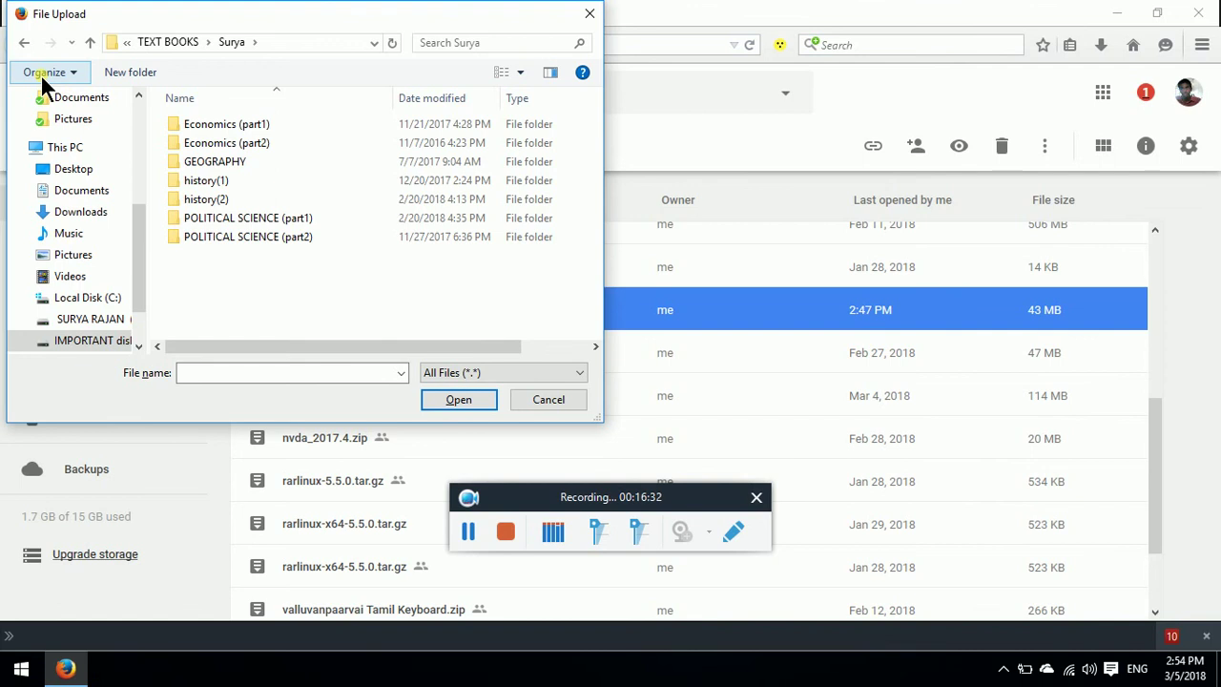
Open Surya to list its Economics, GEOGRAPHY, history and POLITICAL SCIENCE subfolders
{"action": "key", "text": "Down"}
{"action": "key", "text": "Up"}
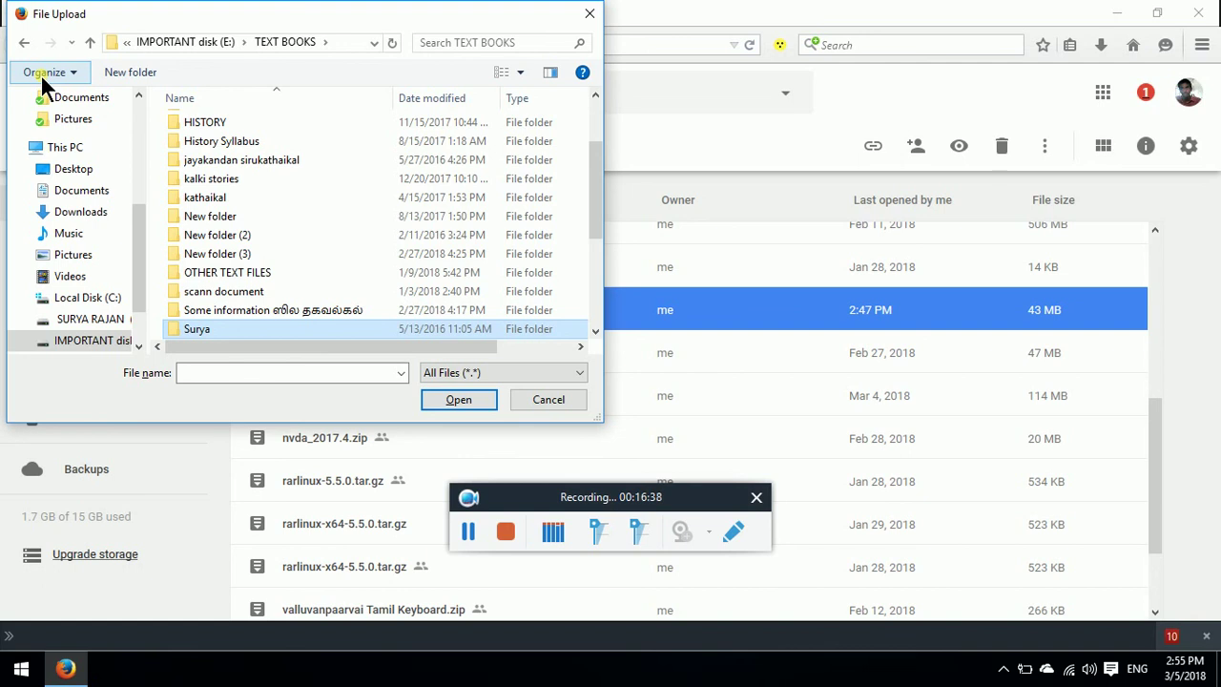
{"action": "key", "text": "Tab"}
{"action": "key", "text": "Tab"}
{"action": "key", "text": "Tab"}
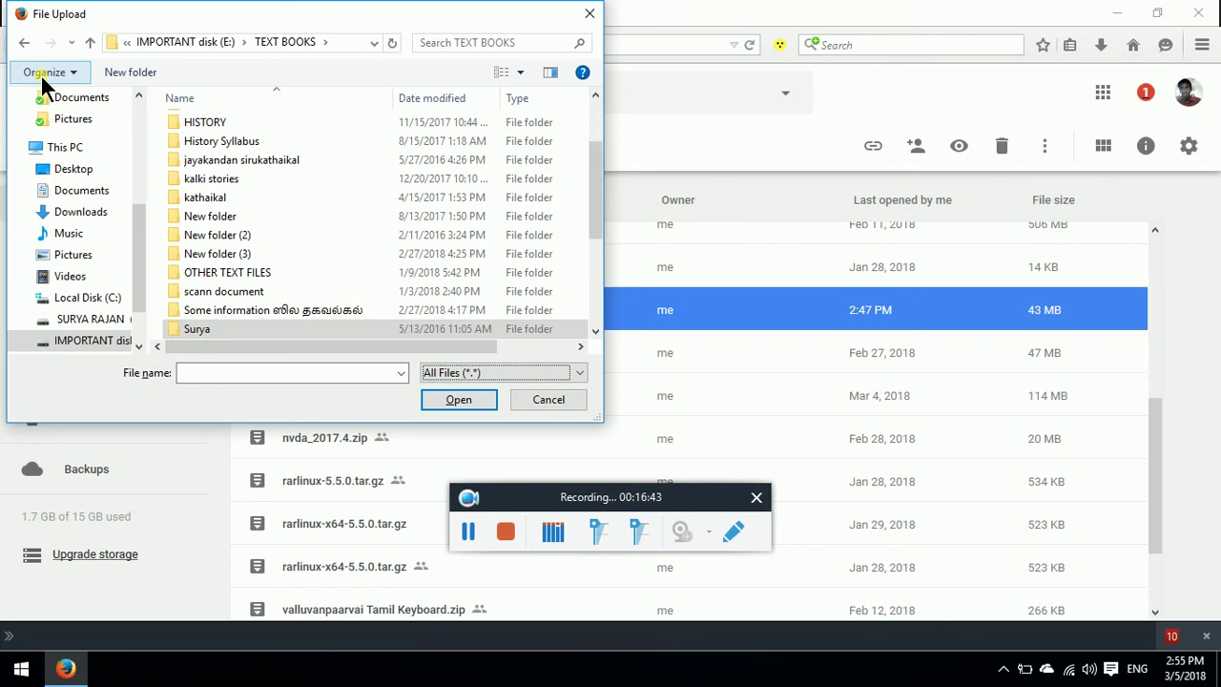
{"action": "key", "text": "Tab"}
{"action": "key", "text": "Tab"}
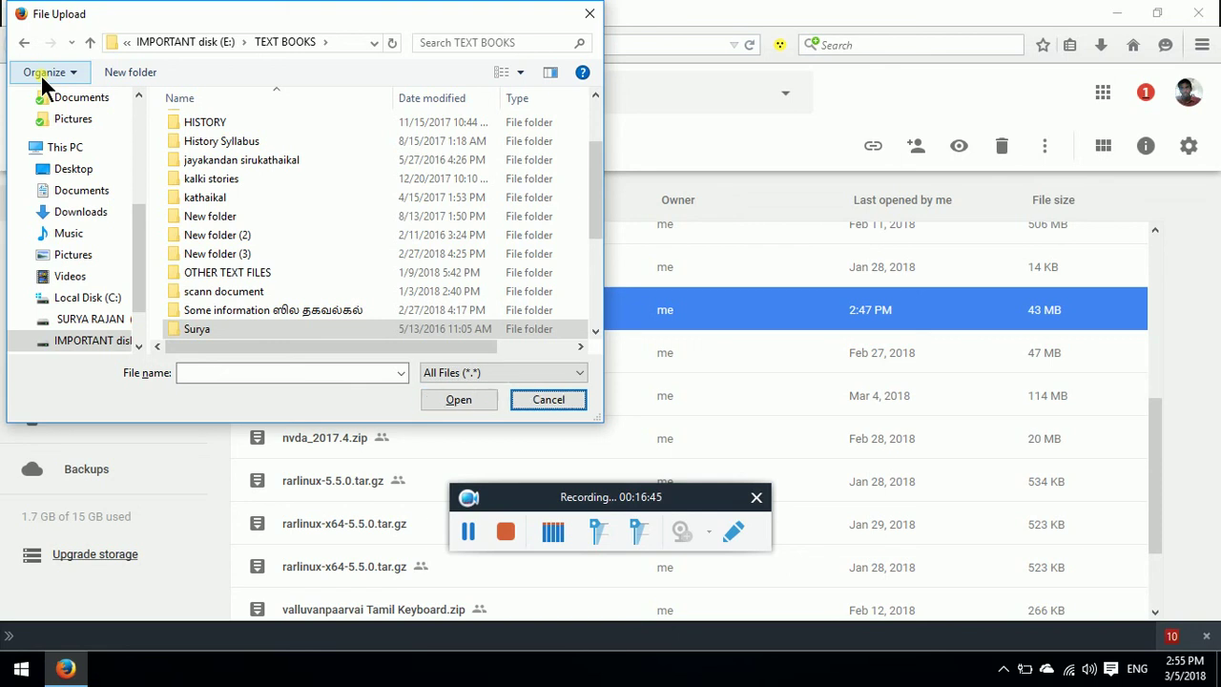
{"action": "key", "text": "shift+Tab"}
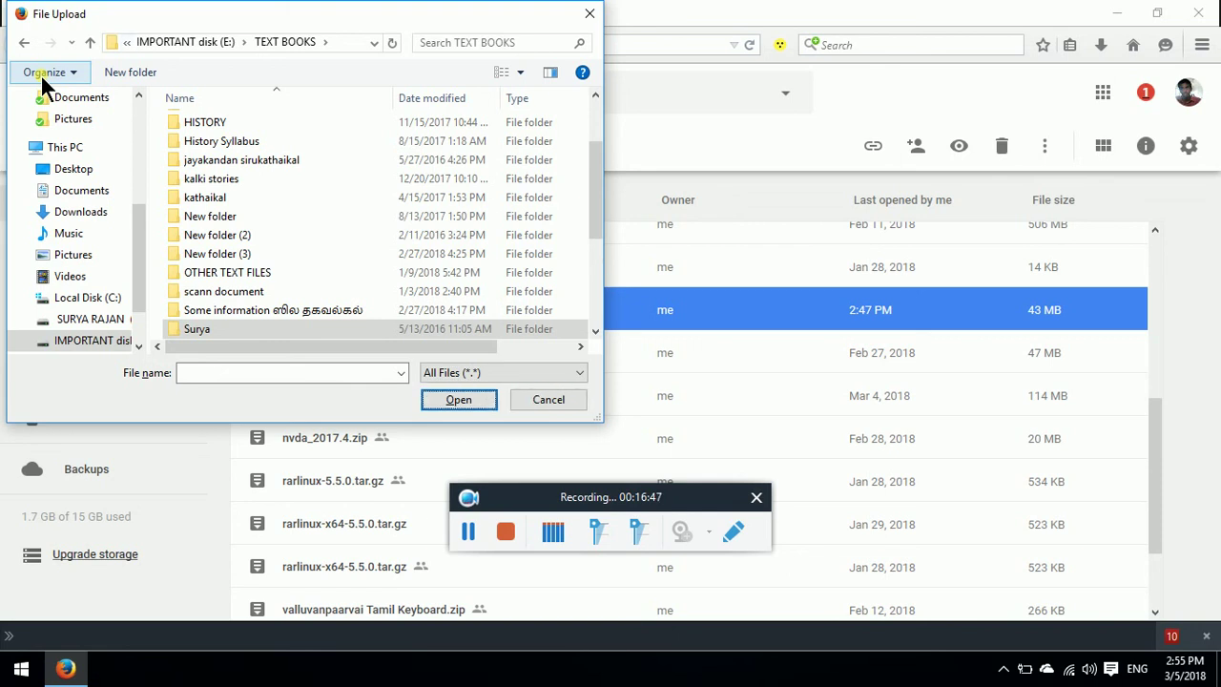
{"action": "key", "text": "Return"}
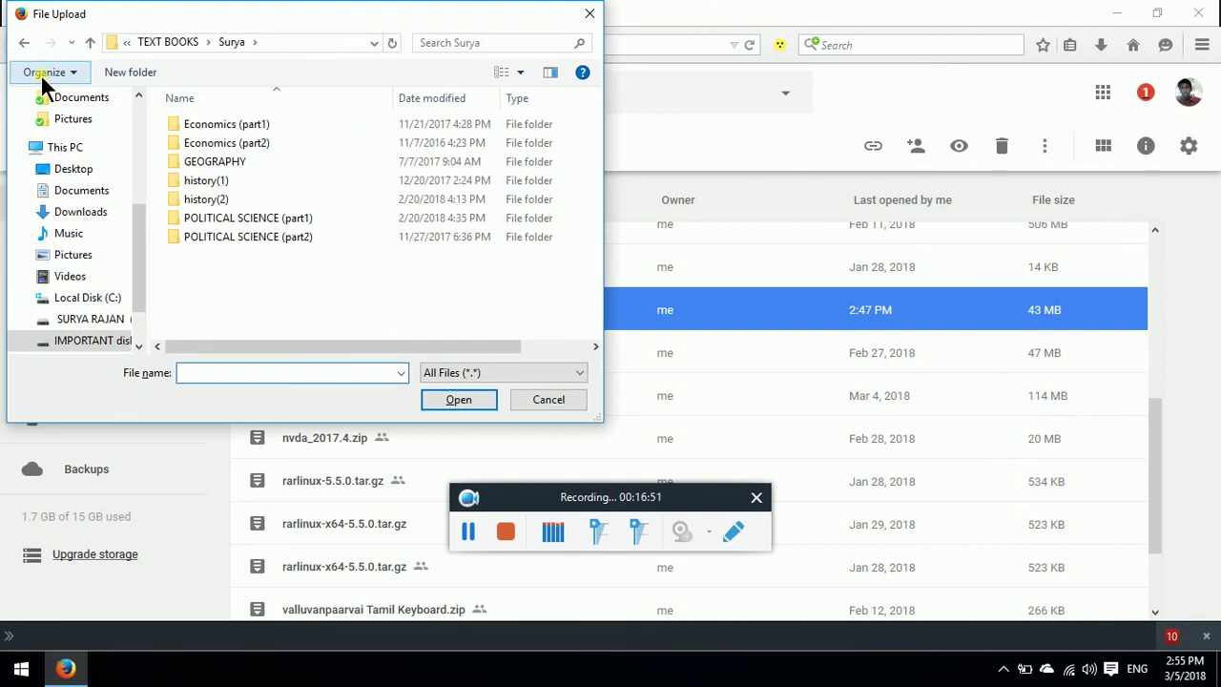
Select Economics (part1) in Surya and open it, after checking the file-type filter list
{"action": "key", "text": "Tab"}
{"action": "key", "text": "Tab"}
{"action": "key", "text": "Tab"}
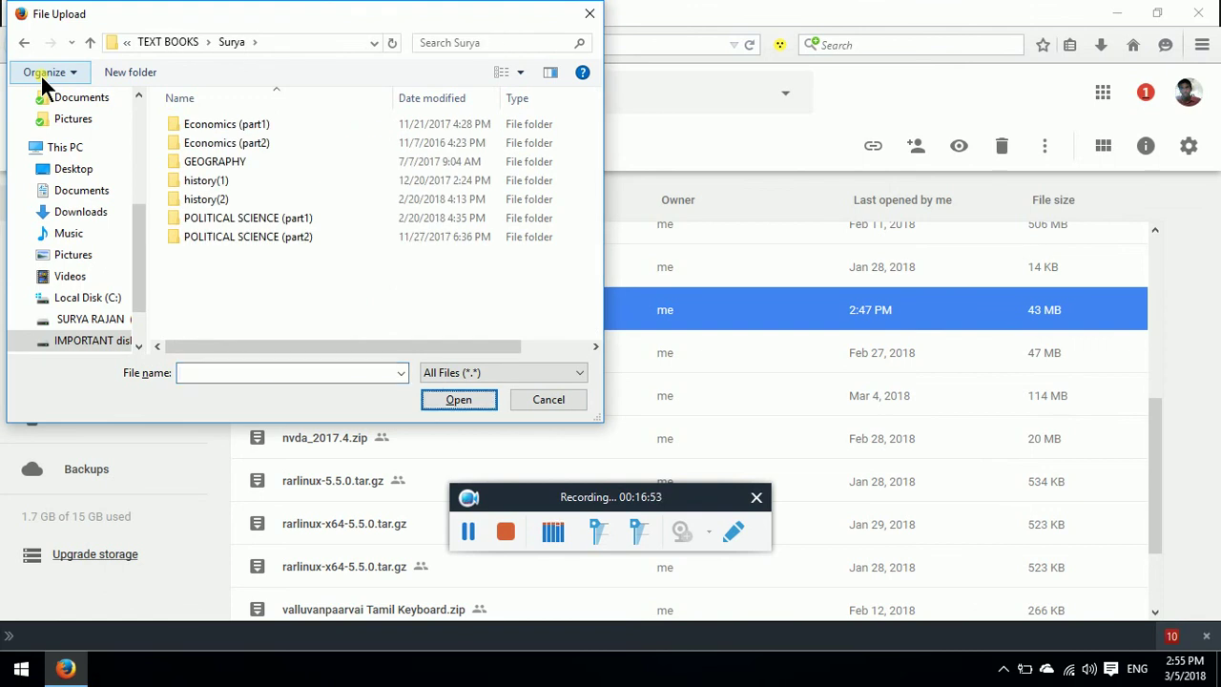
{"action": "key", "text": "Tab"}
{"action": "key", "text": "Tab"}
{"action": "key", "text": "Tab"}
{"action": "key", "text": "Tab"}
{"action": "key", "text": "Tab"}
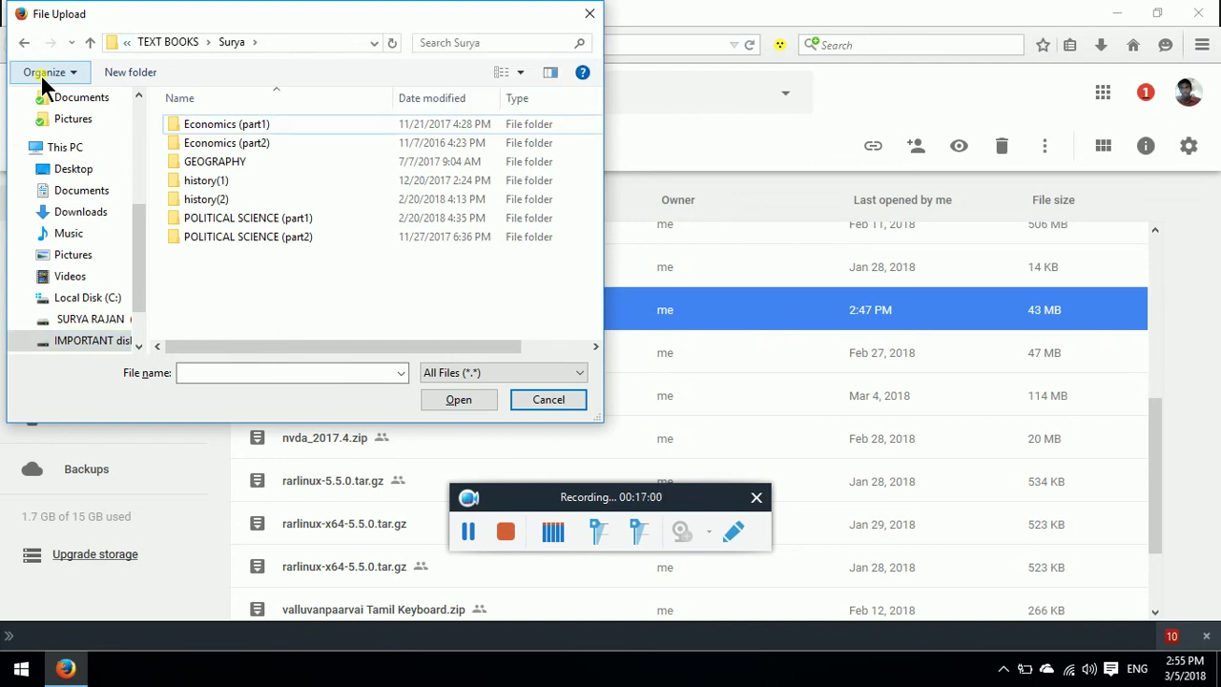
{"action": "key", "text": "space"}
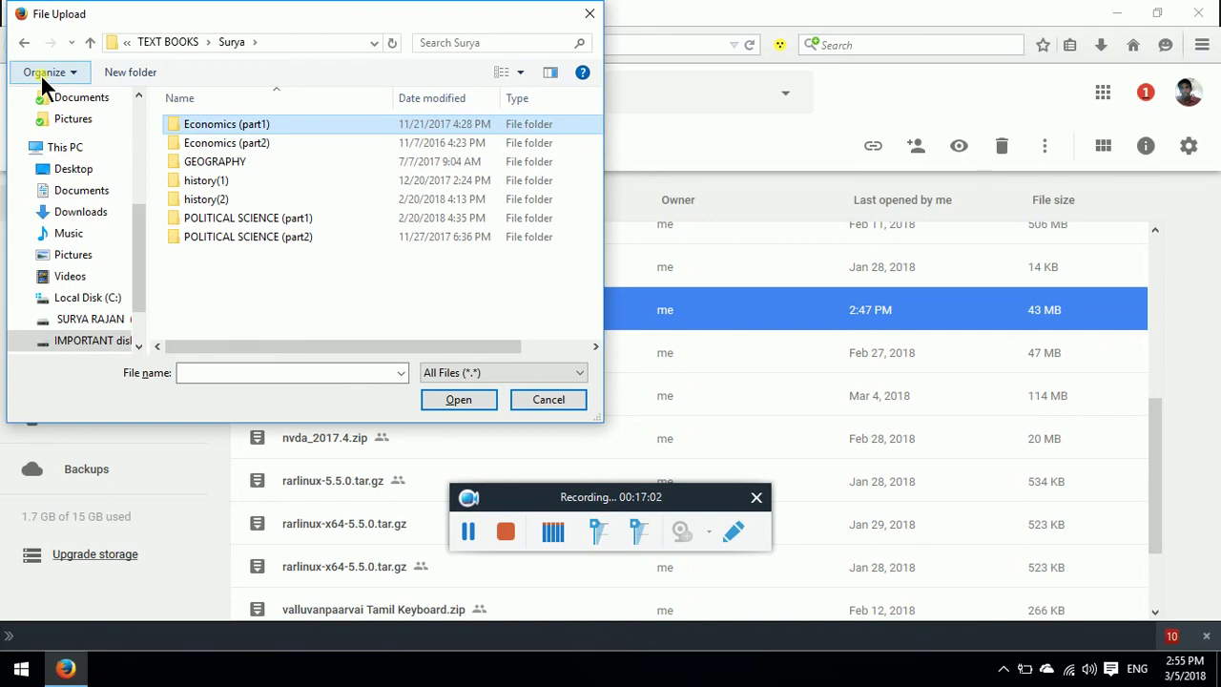
{"action": "key", "text": "Down"}
{"action": "key", "text": "Up"}
{"action": "key", "text": "Tab"}
{"action": "key", "text": "Tab"}
{"action": "key", "text": "Tab"}
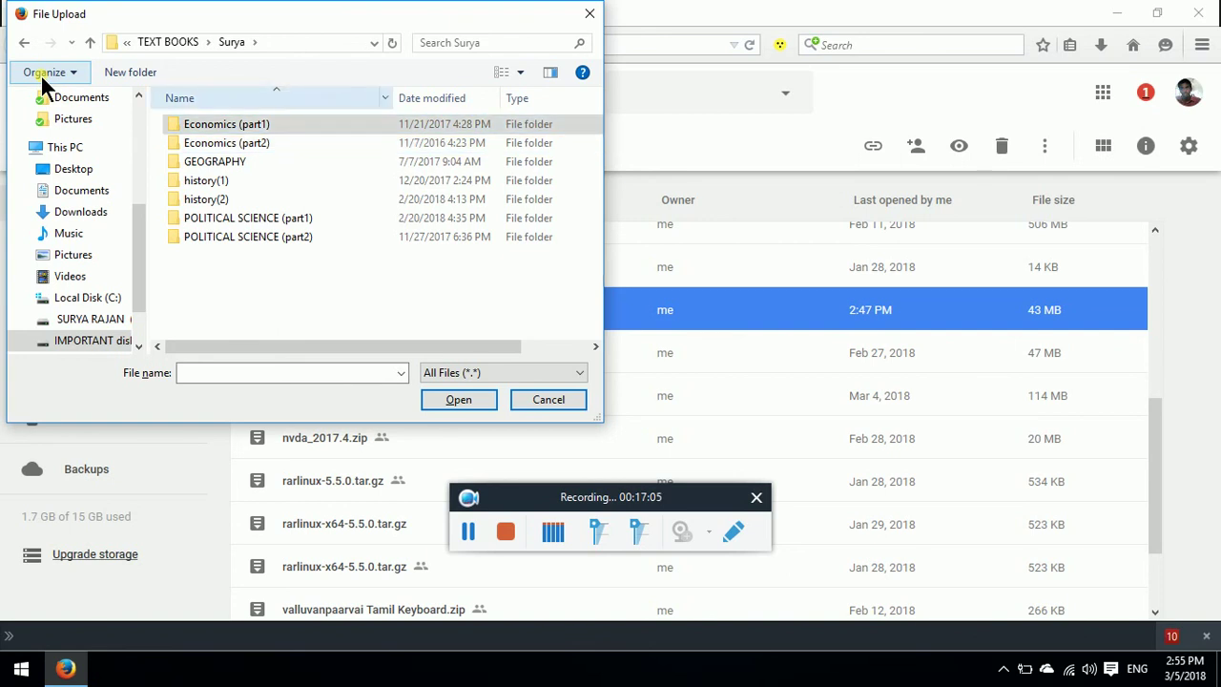
{"action": "key", "text": "alt+Down"}
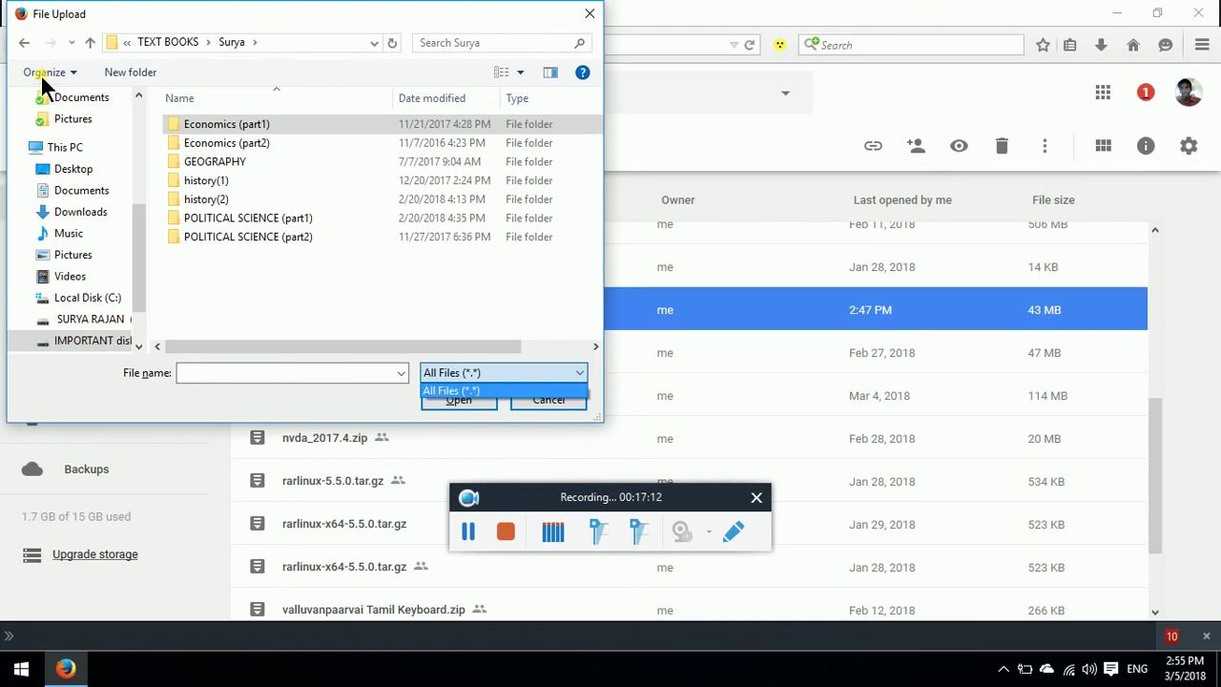
{"action": "key", "text": "Tab"}
{"action": "key", "text": "Tab"}
{"action": "key", "text": "Tab"}
{"action": "key", "text": "Return"}
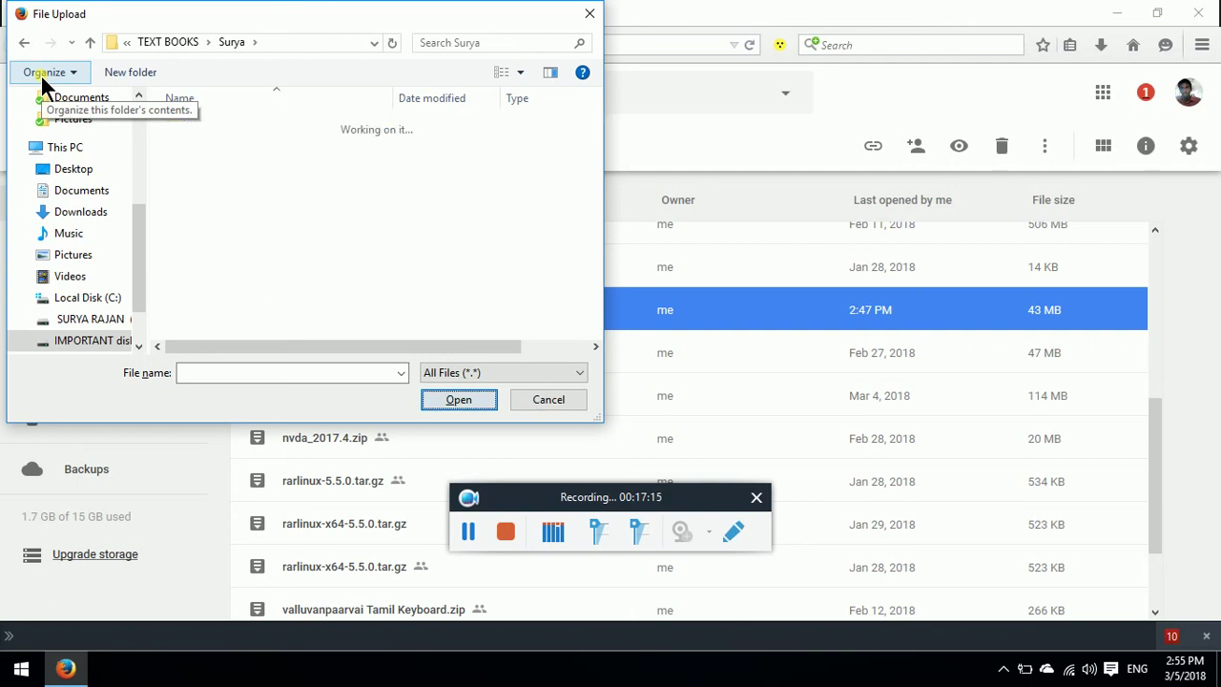
Pick Chapter 2 Population.docx, then go back up through Surya to TEXT BOOKS
{"action": "key", "text": "Tab"}
{"action": "key", "text": "Tab"}
{"action": "key", "text": "Tab"}
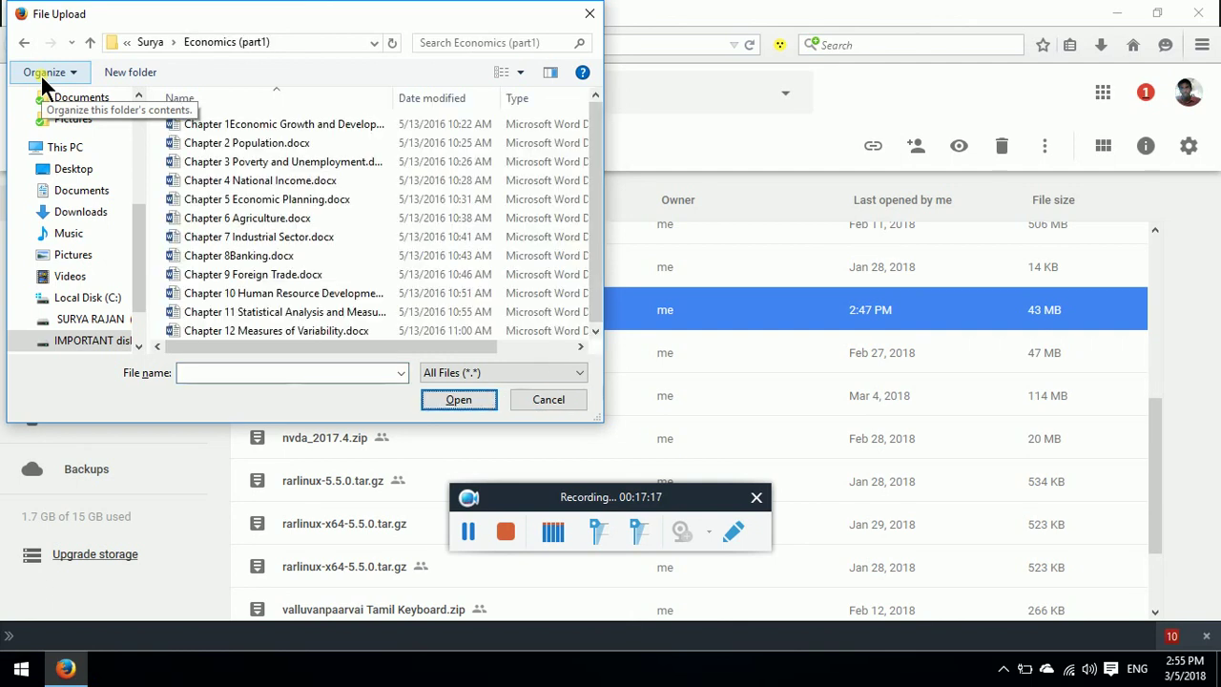
{"action": "key", "text": "Tab"}
{"action": "key", "text": "Tab"}
{"action": "key", "text": "Tab"}
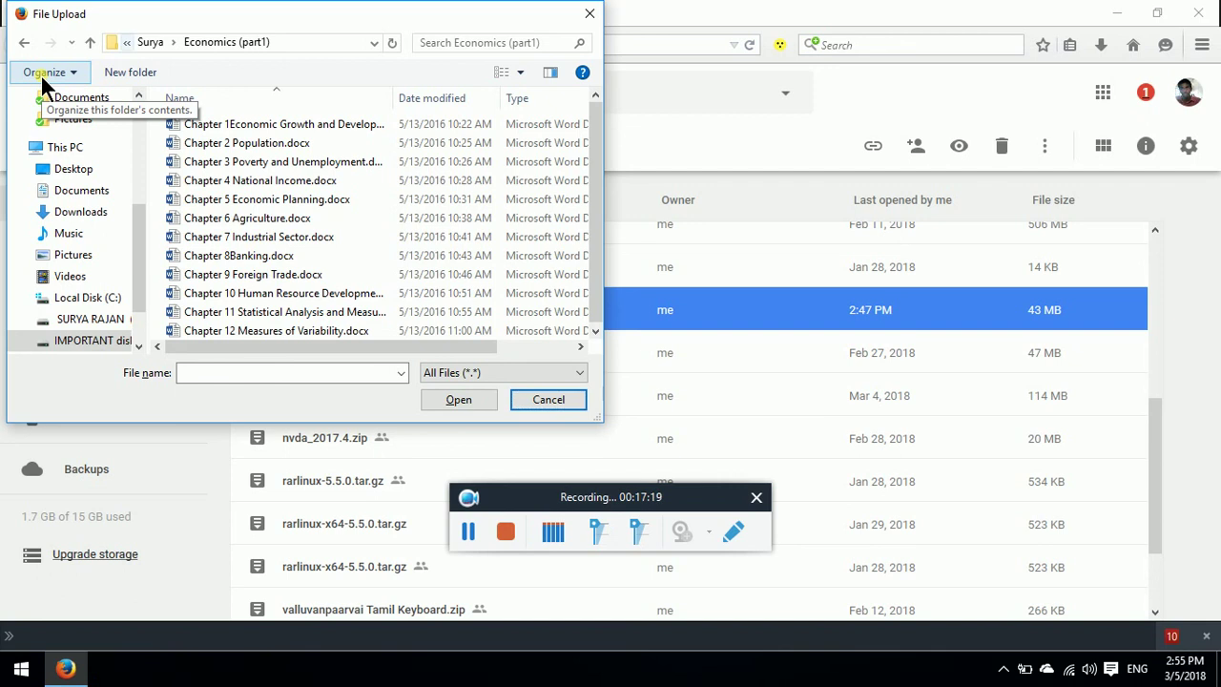
{"action": "key", "text": "Tab"}
{"action": "key", "text": "Tab"}
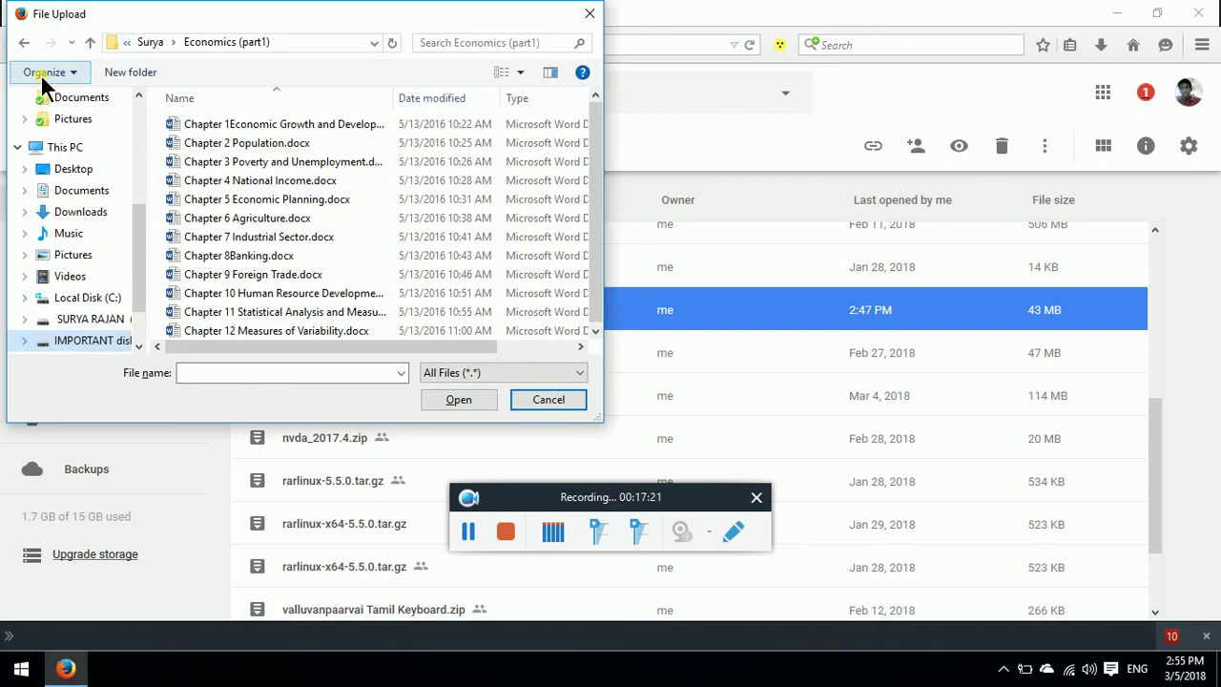
{"action": "key", "text": "Down"}
{"action": "key", "text": "BackSpace"}
{"action": "key", "text": "Down"}
{"action": "key", "text": "Up"}
{"action": "key", "text": "BackSpace"}
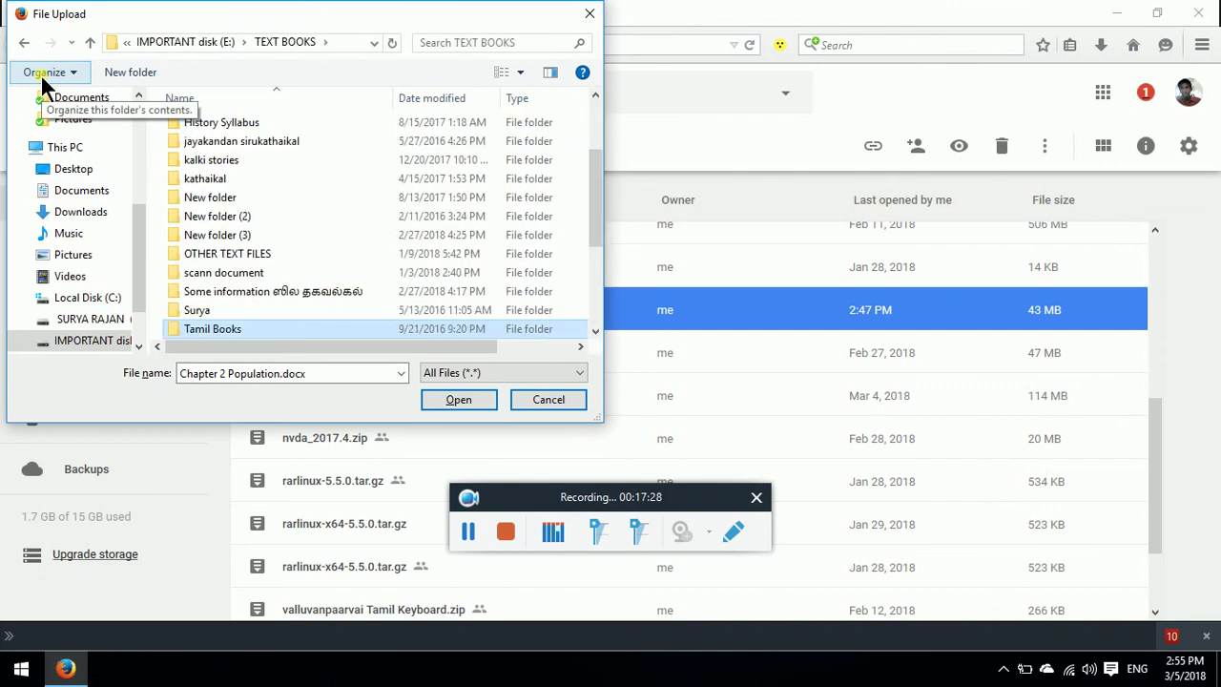
{"action": "key", "text": "Up"}
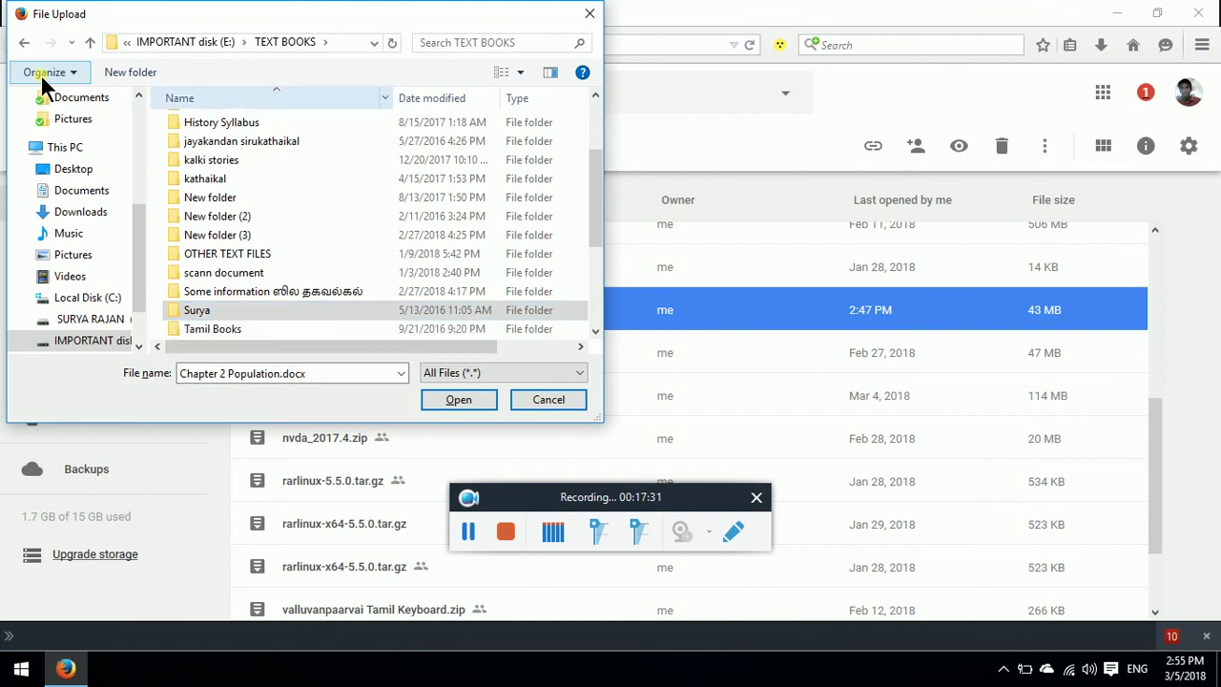
Check the Name range filter options (Other, 0 – 9) and close them unchanged
{"action": "key", "text": "Tab"}
{"action": "key", "text": "Tab"}
{"action": "key", "text": "shift+Tab"}
{"action": "key", "text": "shift+Tab"}
{"action": "key", "text": "shift+Tab"}
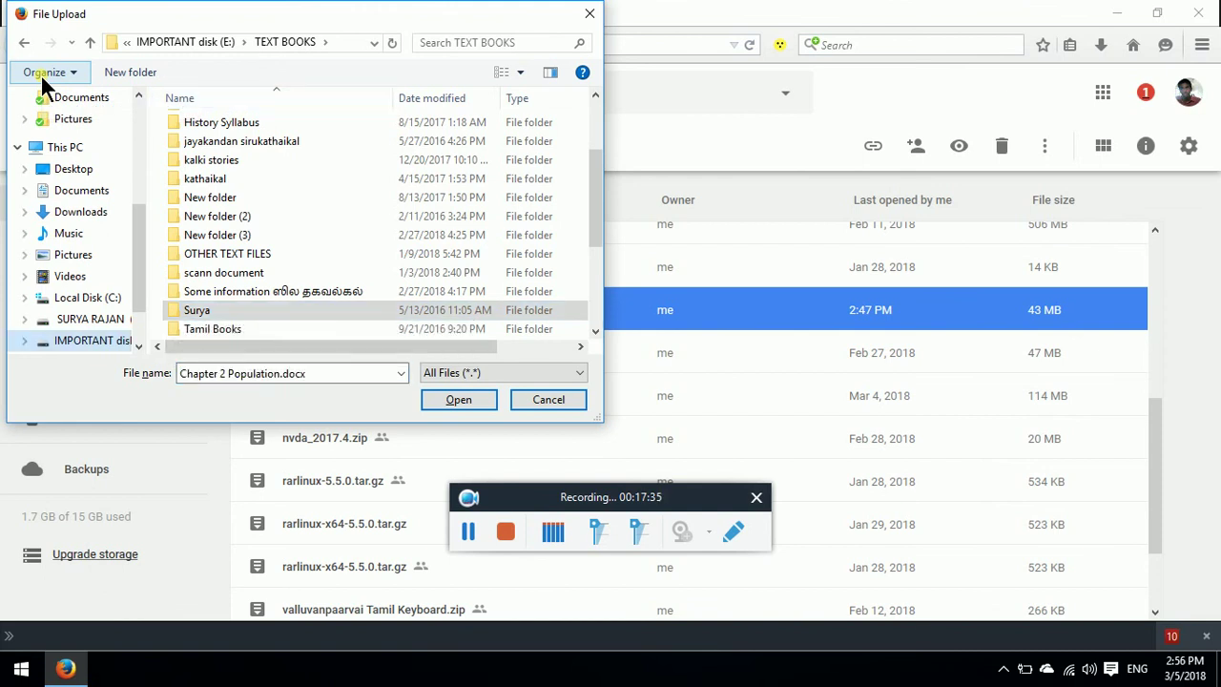
{"action": "key", "text": "shift+Tab"}
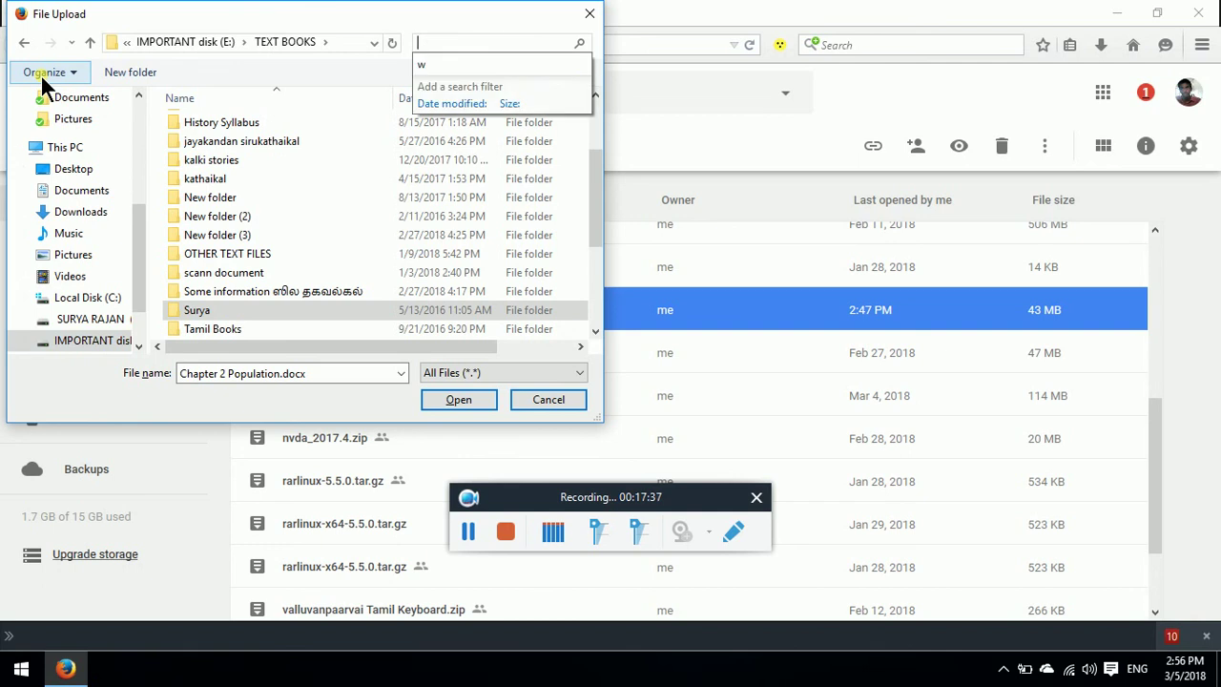
{"action": "key", "text": "shift+Tab"}
{"action": "key", "text": "shift+Tab"}
{"action": "key", "text": "shift+Tab"}
{"action": "key", "text": "shift+Tab"}
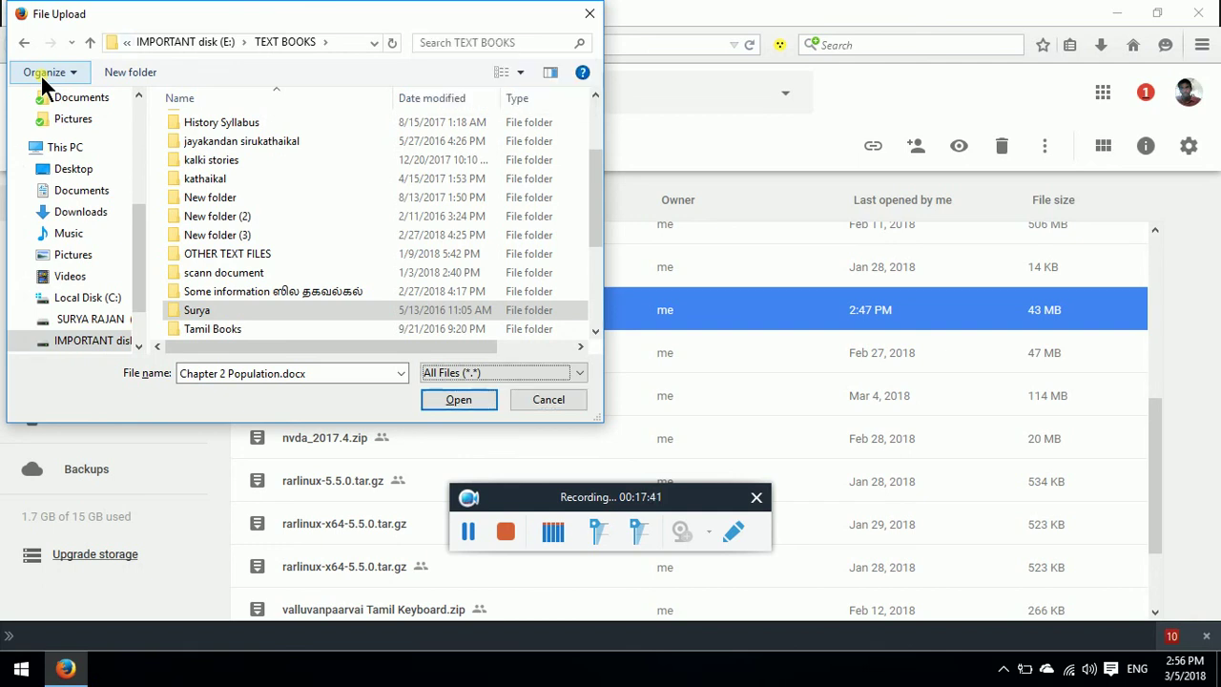
{"action": "key", "text": "shift+Tab"}
{"action": "key", "text": "shift+Tab"}
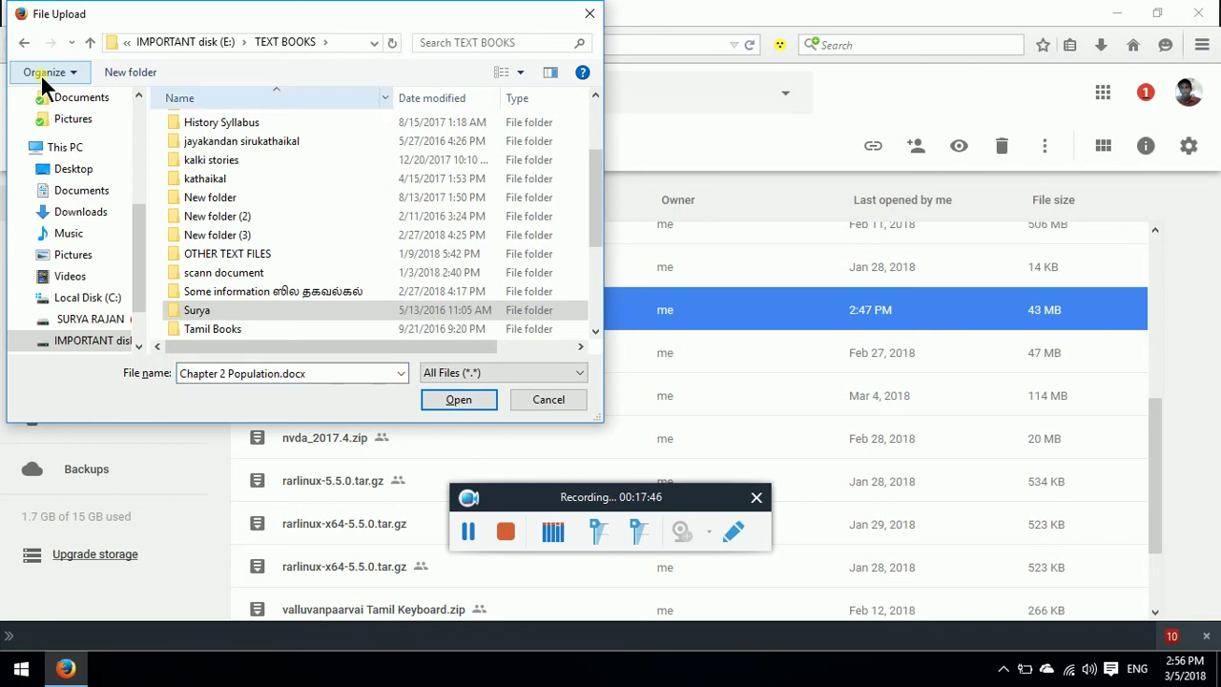
{"action": "key", "text": "alt+Down"}
{"action": "key", "text": "Up"}
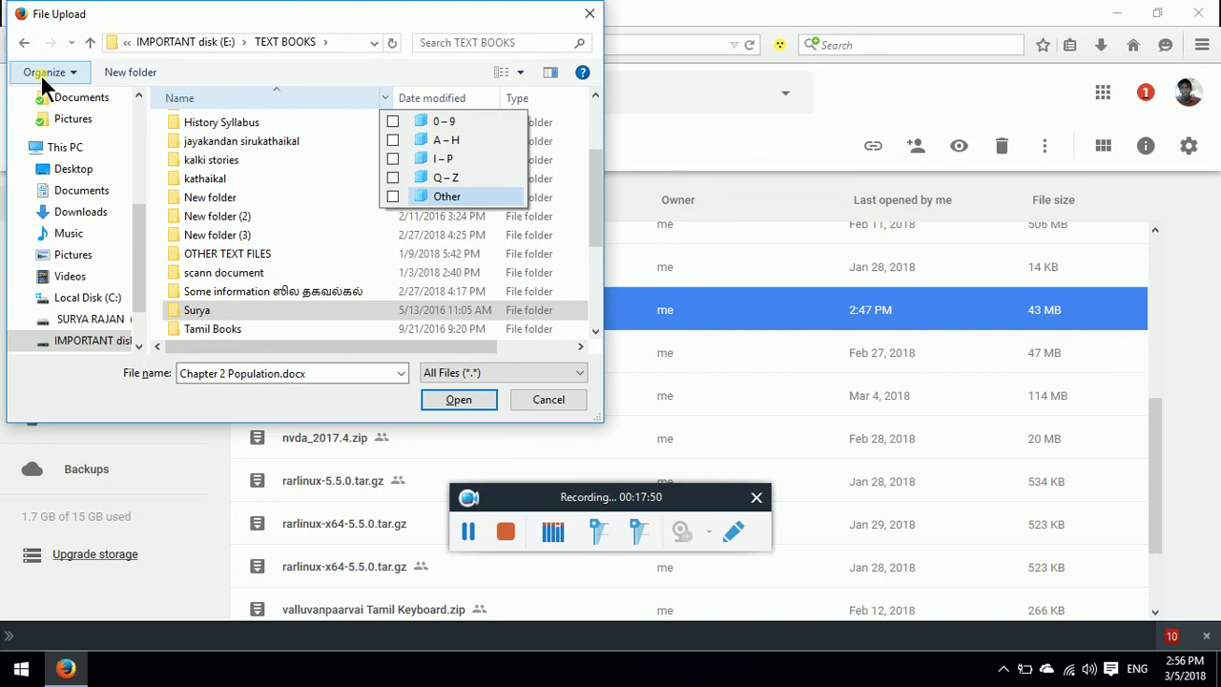
{"action": "key", "text": "Down"}
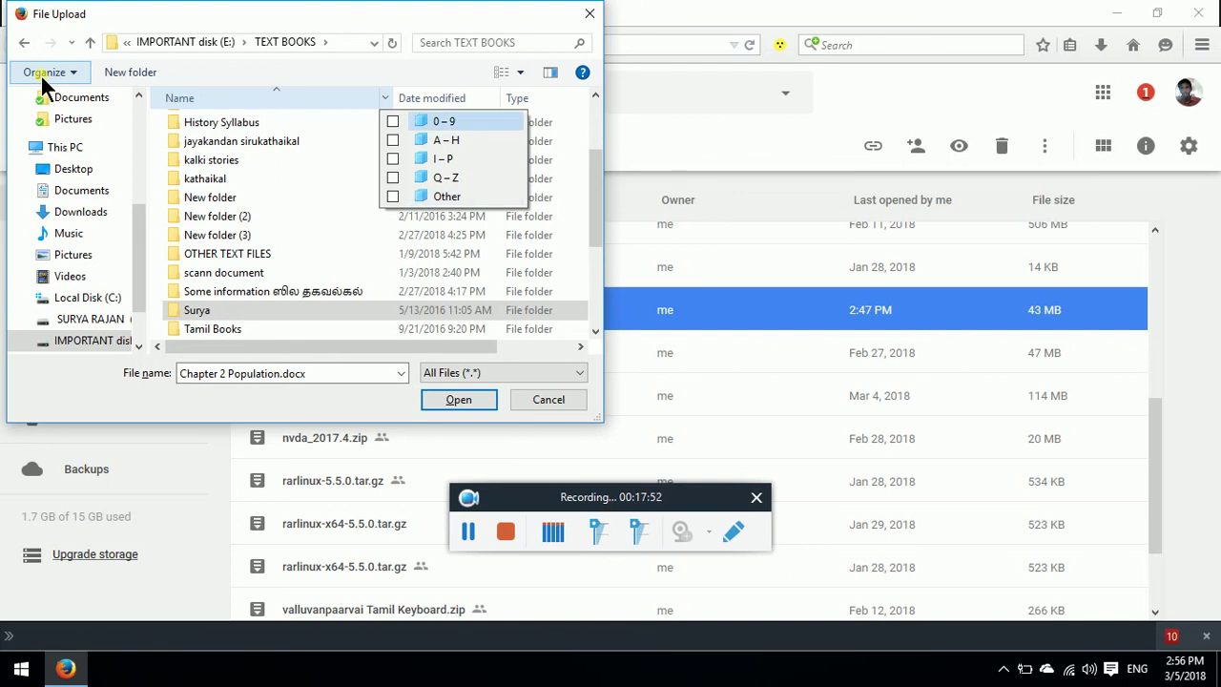
{"action": "key", "text": "Escape"}
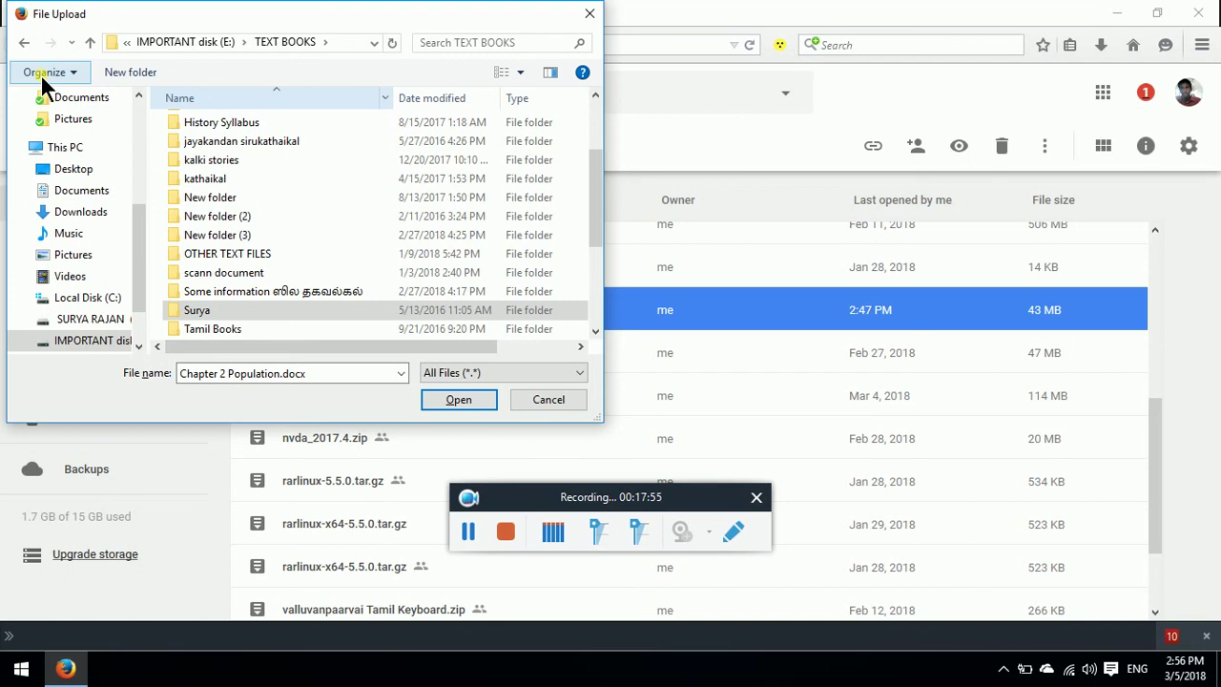
Close the File Upload dialog without uploading and open the My Drive add-items menu
{"action": "key", "text": "Escape"}
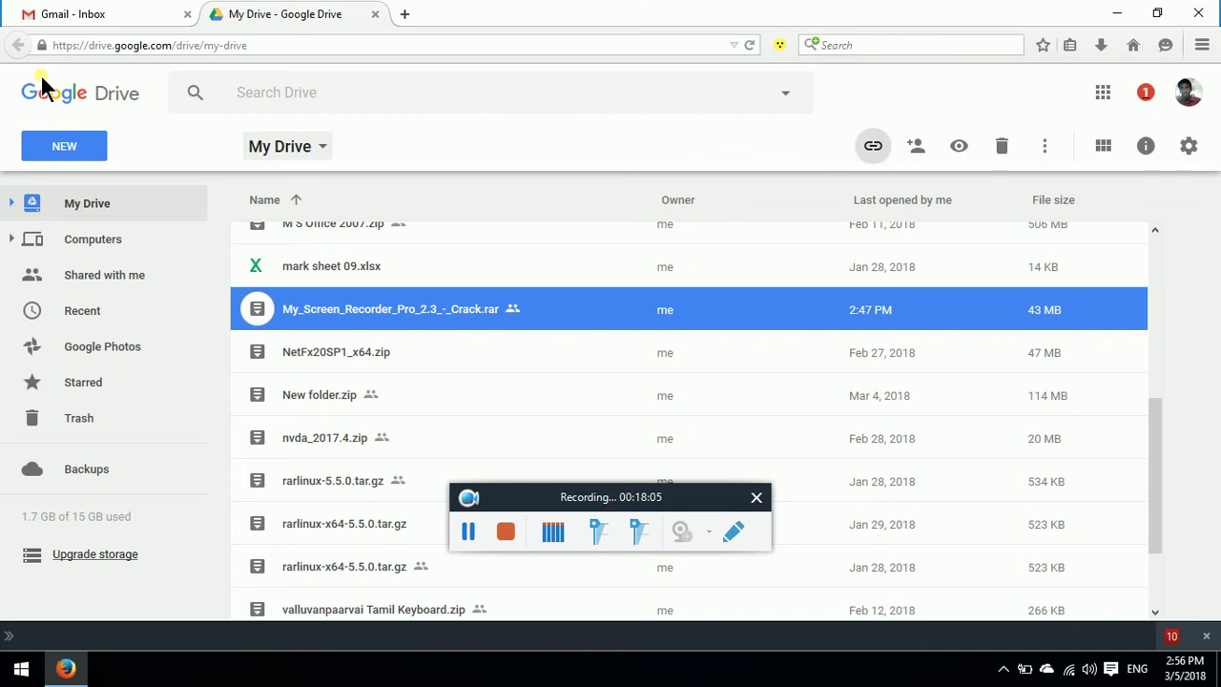
{"action": "key", "text": "Tab"}
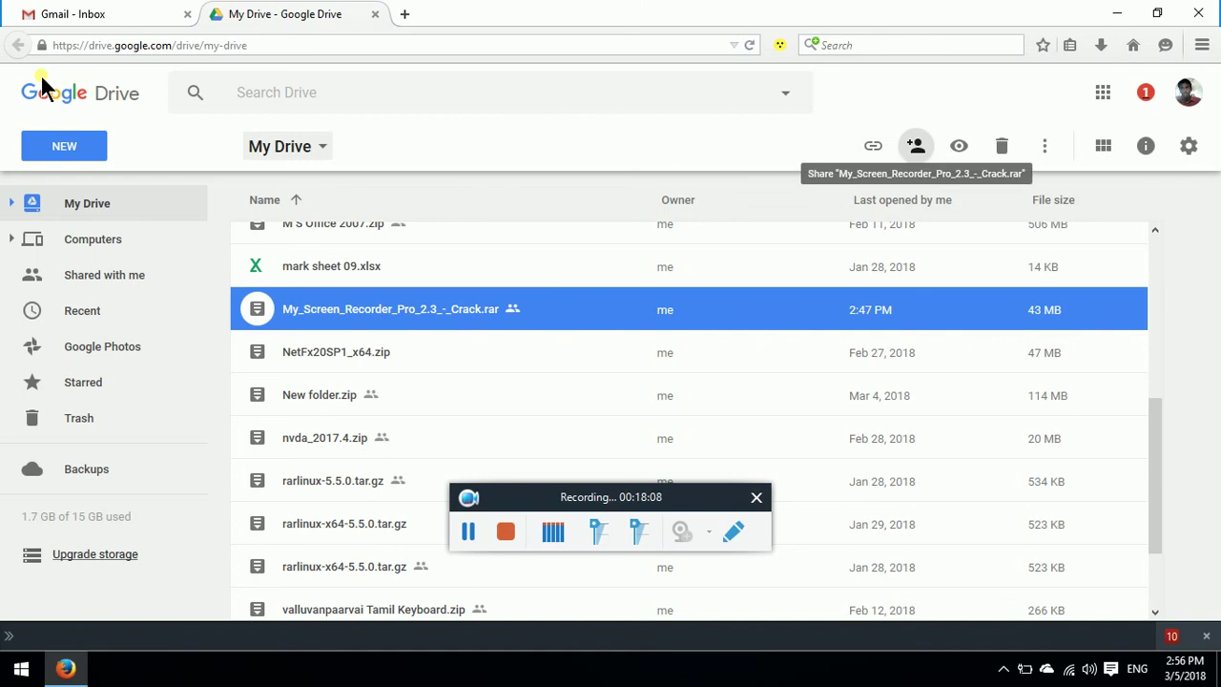
{"action": "key", "text": "Tab"}
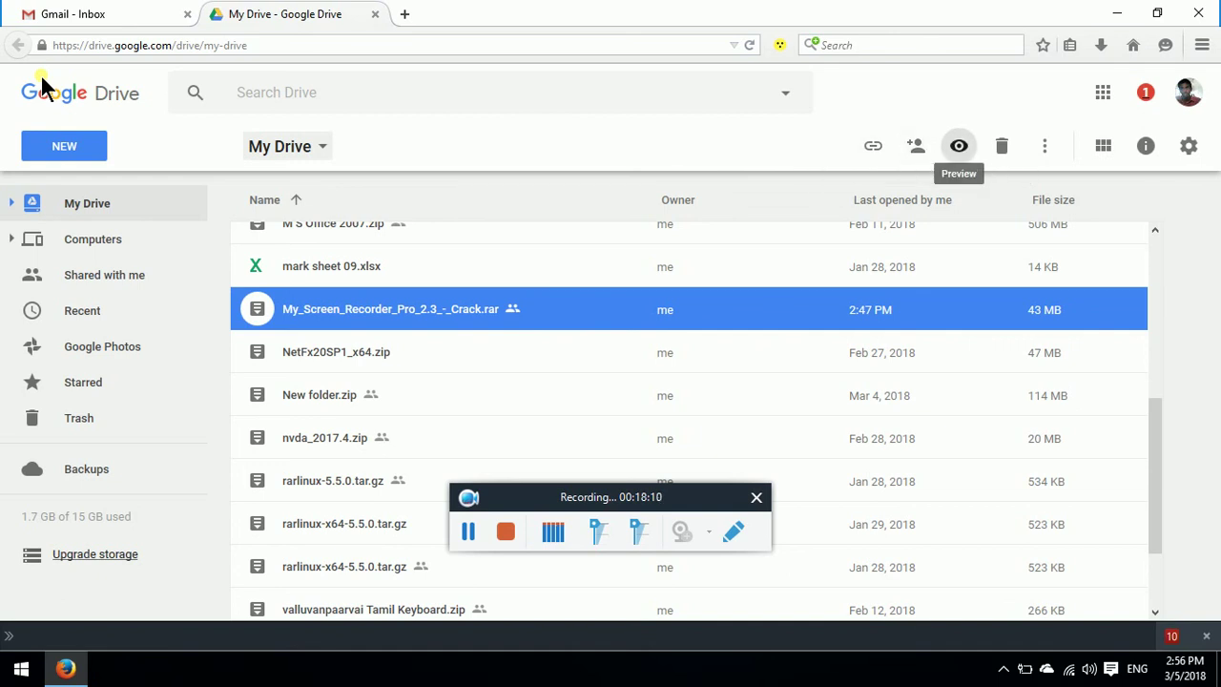
{"action": "key", "text": "shift+Tab"}
{"action": "key", "text": "shift+Tab"}
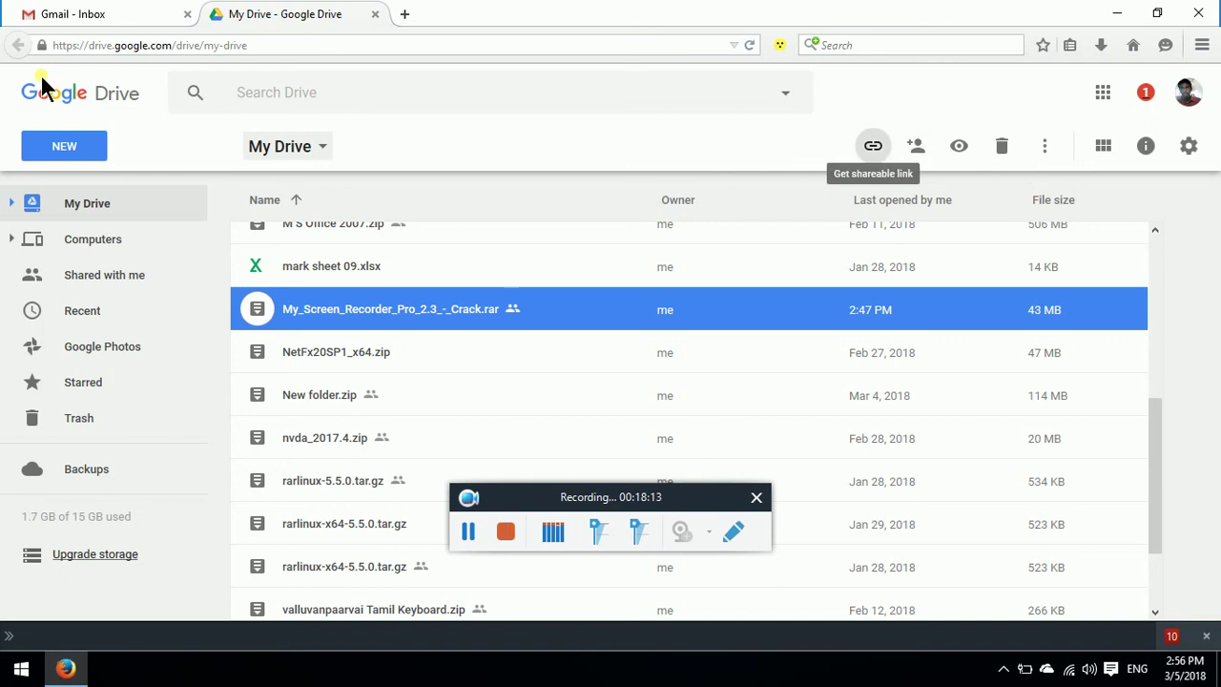
{"action": "key", "text": "Return"}
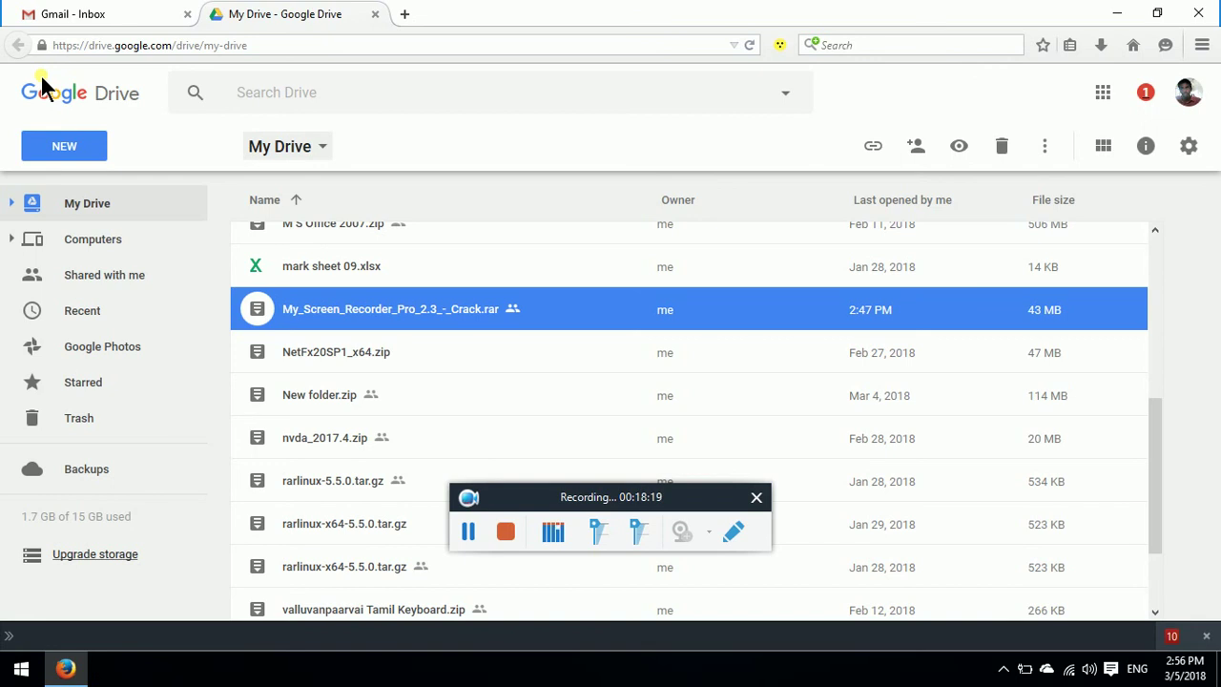
{"action": "key", "text": "Return"}
Choose Upload files and go to This PC > IMPORTANT disk (E:) in the picker
{"action": "key", "text": "Down"}
{"action": "key", "text": "Down"}
{"action": "key", "text": "Down"}
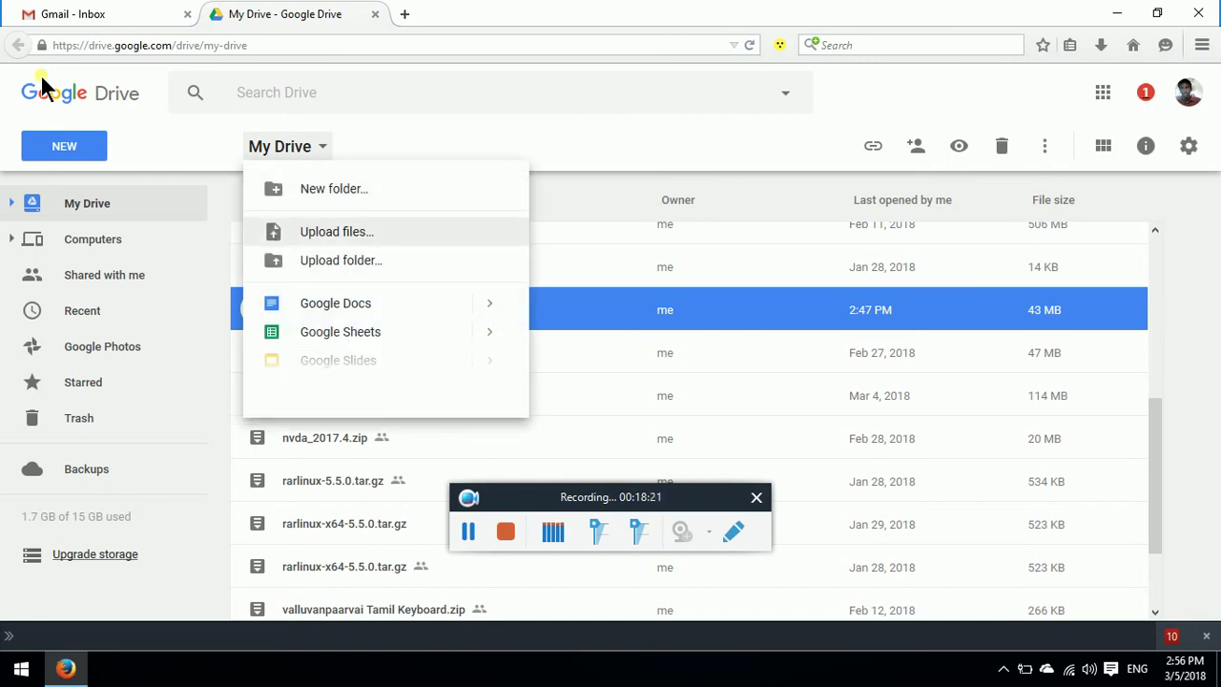
{"action": "key", "text": "Up"}
{"action": "key", "text": "Return"}
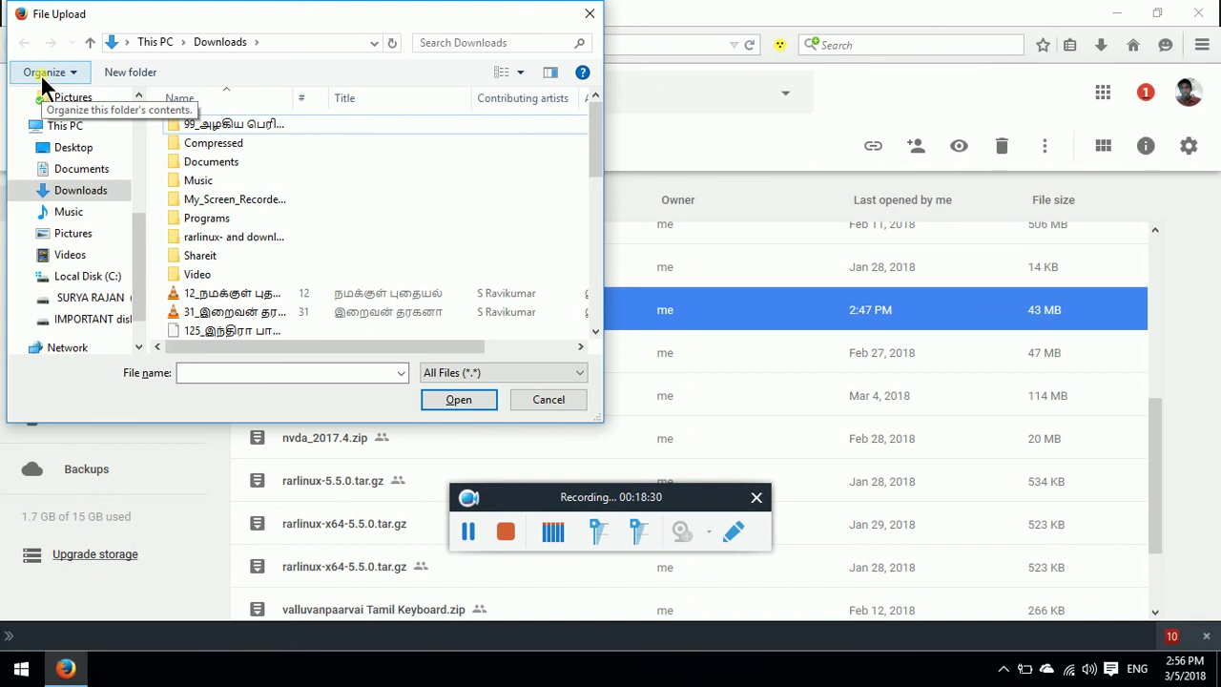
{"action": "key", "text": "alt+Up"}
{"action": "key", "text": "End"}
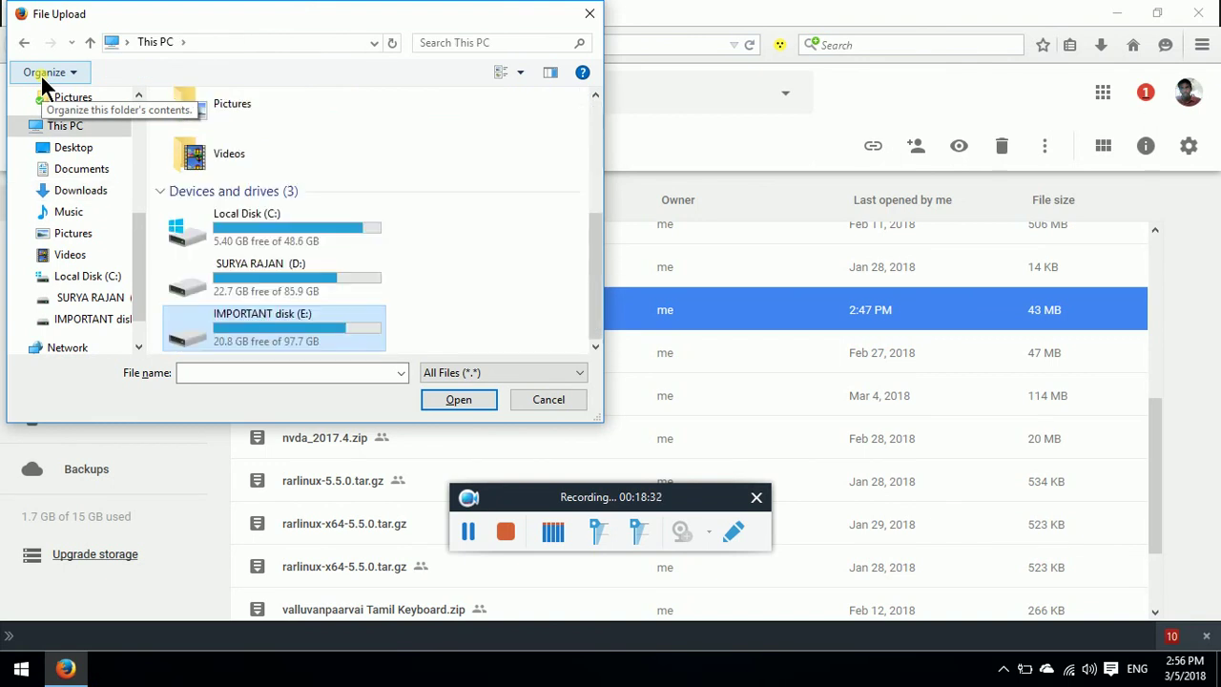
{"action": "key", "text": "Return"}
Open the TEXT BOOKS folder on drive E:
{"action": "key", "text": "Down"}
{"action": "key", "text": "Down"}
{"action": "key", "text": "End"}
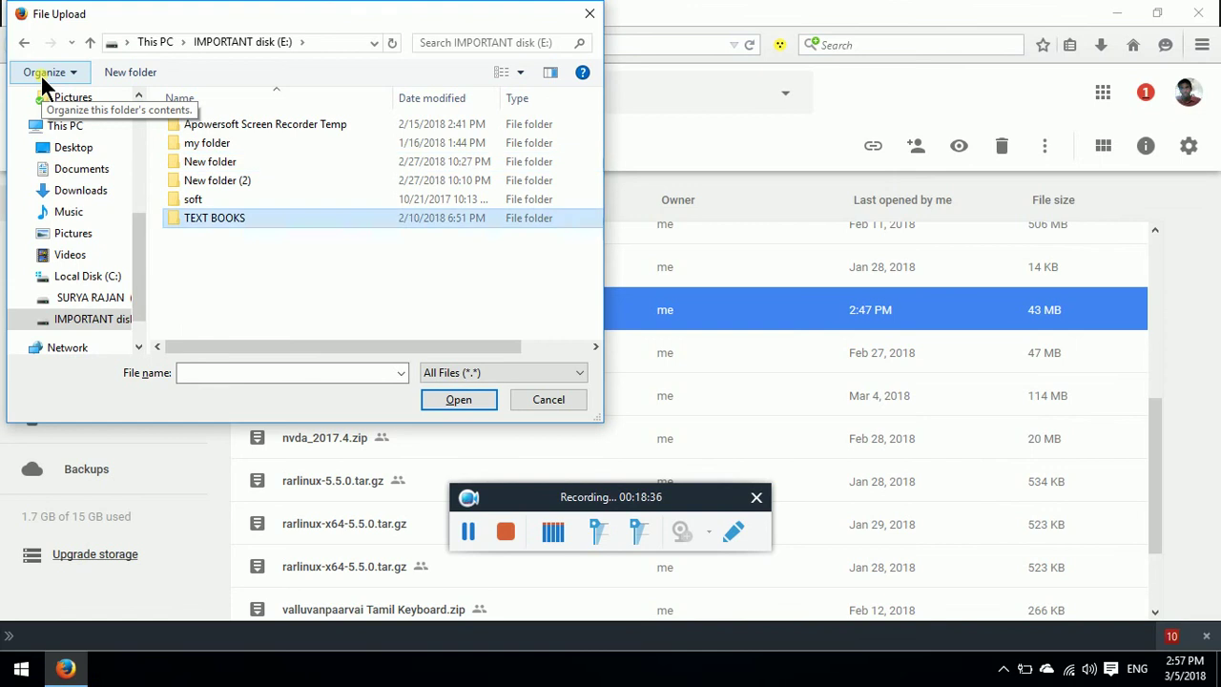
{"action": "key", "text": "Return"}
{"action": "key", "text": "BackSpace"}
{"action": "key", "text": "Tab"}
{"action": "key", "text": "Tab"}
{"action": "key", "text": "Tab"}
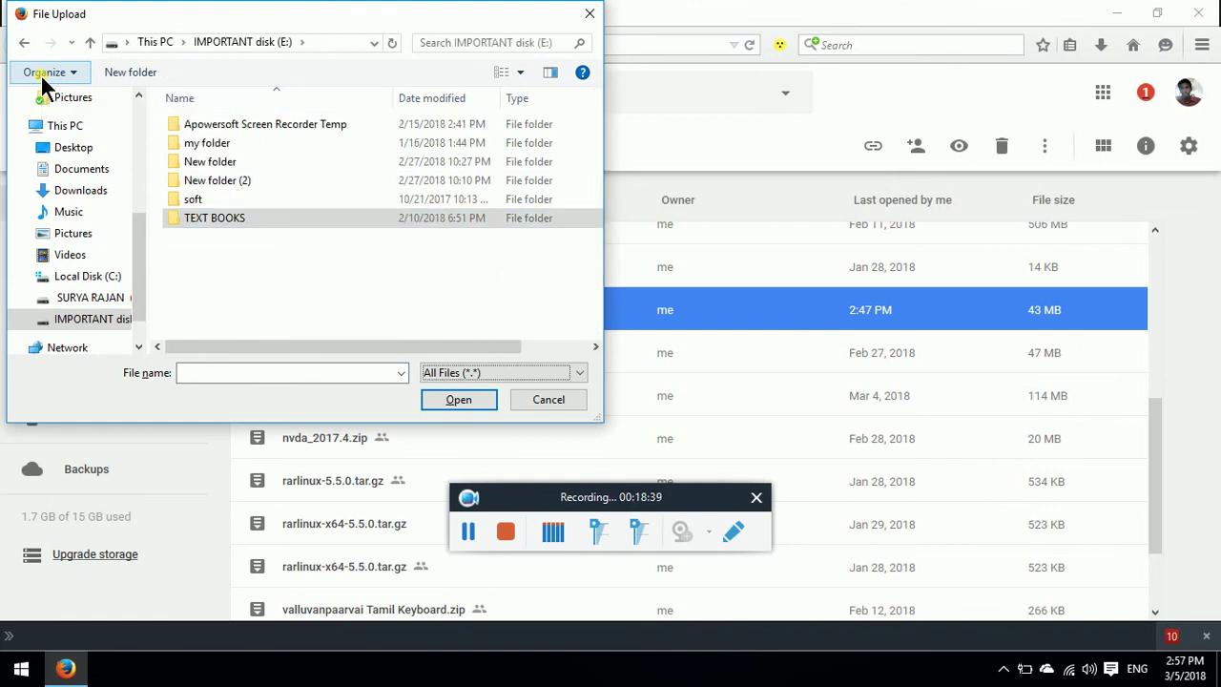
{"action": "key", "text": "Tab"}
{"action": "key", "text": "Tab"}
{"action": "key", "text": "Tab"}
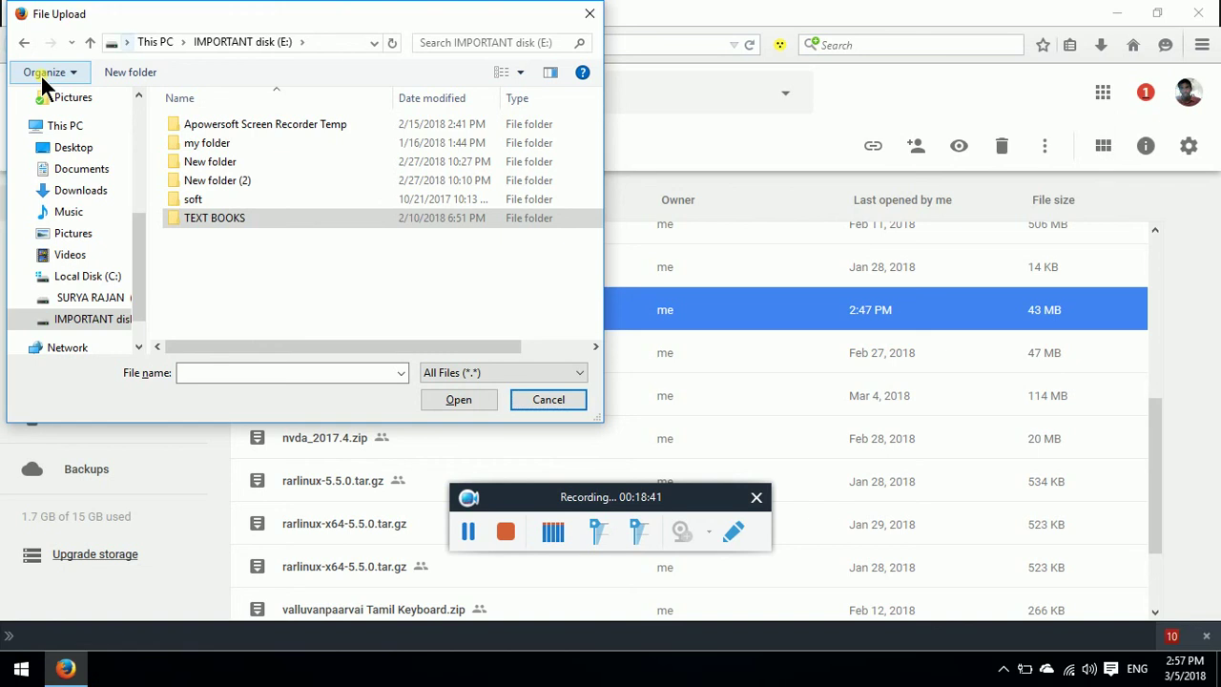
{"action": "key", "text": "Tab"}
{"action": "key", "text": "Tab"}
{"action": "key", "text": "Tab"}
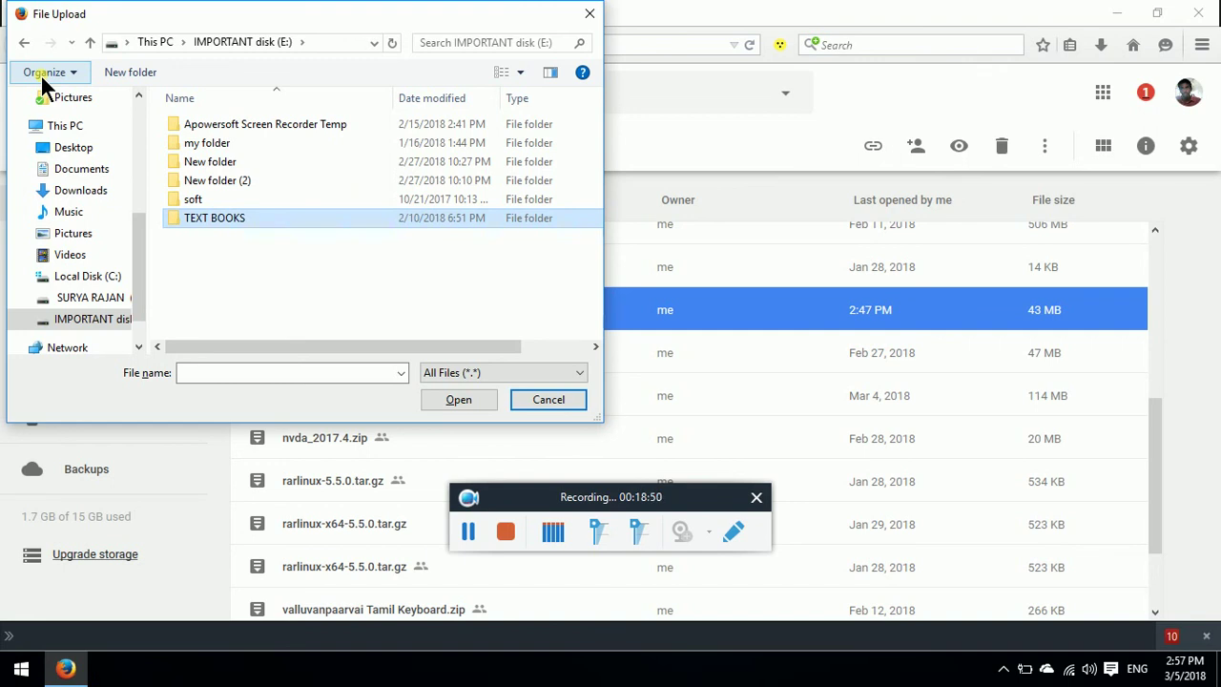
{"action": "key", "text": "Return"}
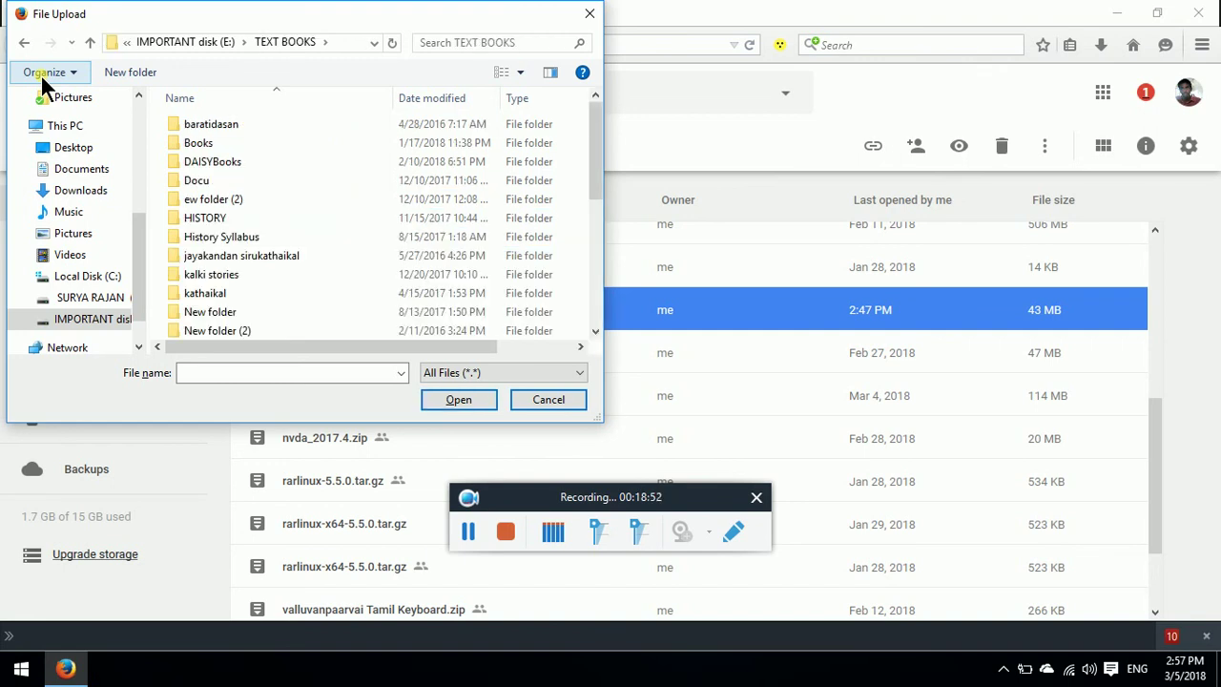
Look inside the baratidasan folder in TEXT BOOKS, then return to the TEXT BOOKS list
{"action": "key", "text": "Down"}
{"action": "key", "text": "Up"}
{"action": "key", "text": "Return"}
{"action": "key", "text": "Down"}
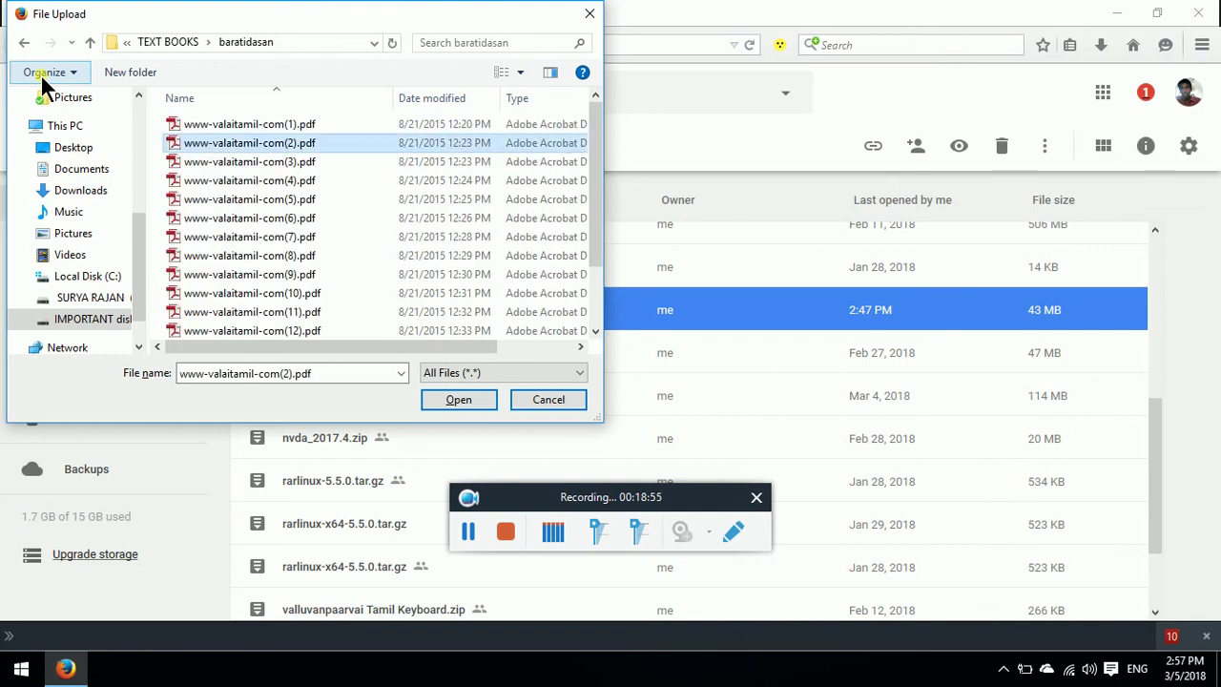
{"action": "key", "text": "BackSpace"}
{"action": "key", "text": "Down"}
{"action": "key", "text": "Up"}
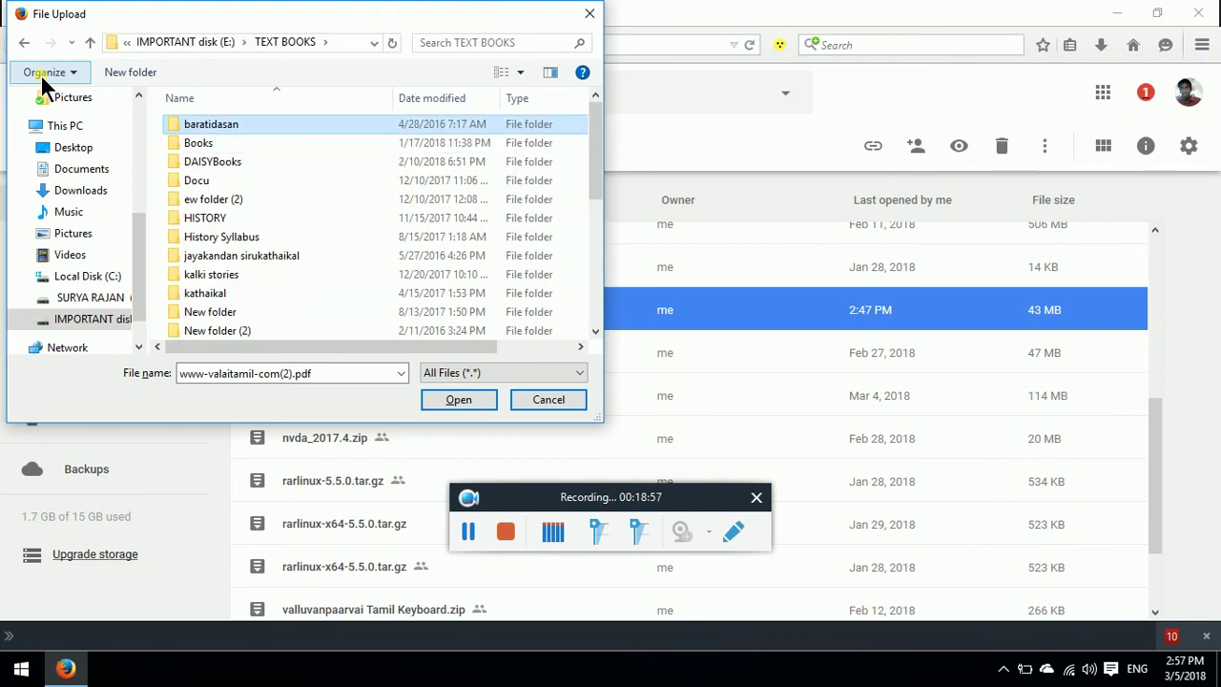
{"action": "key", "text": "Tab"}
{"action": "key", "text": "Tab"}
{"action": "key", "text": "shift+Tab"}
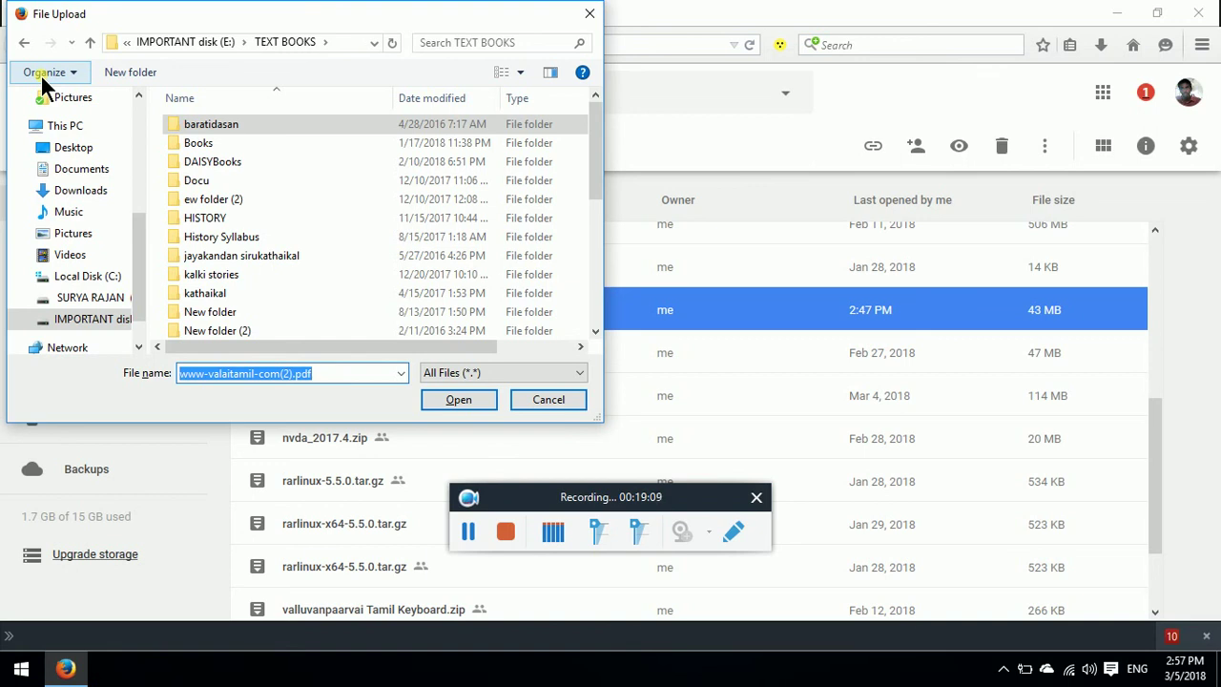
{"action": "key", "text": "Tab"}
{"action": "key", "text": "Tab"}
{"action": "key", "text": "Tab"}
{"action": "key", "text": "Tab"}
{"action": "key", "text": "Tab"}
{"action": "key", "text": "Tab"}
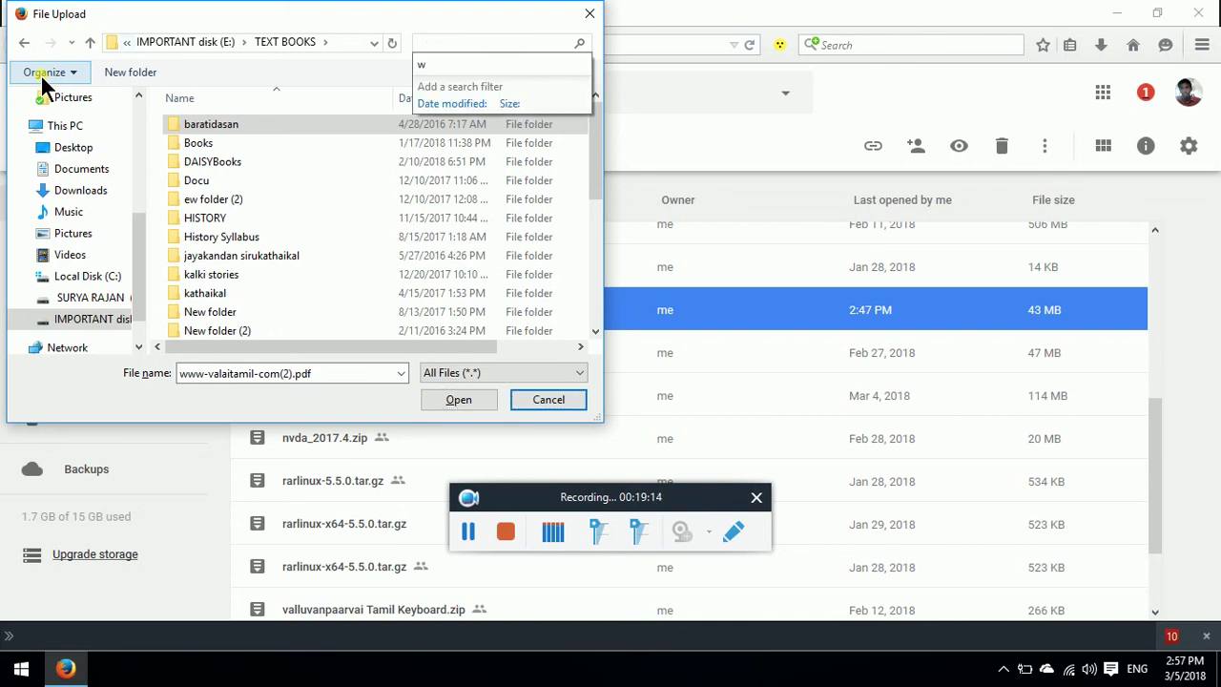
{"action": "key", "text": "Tab"}
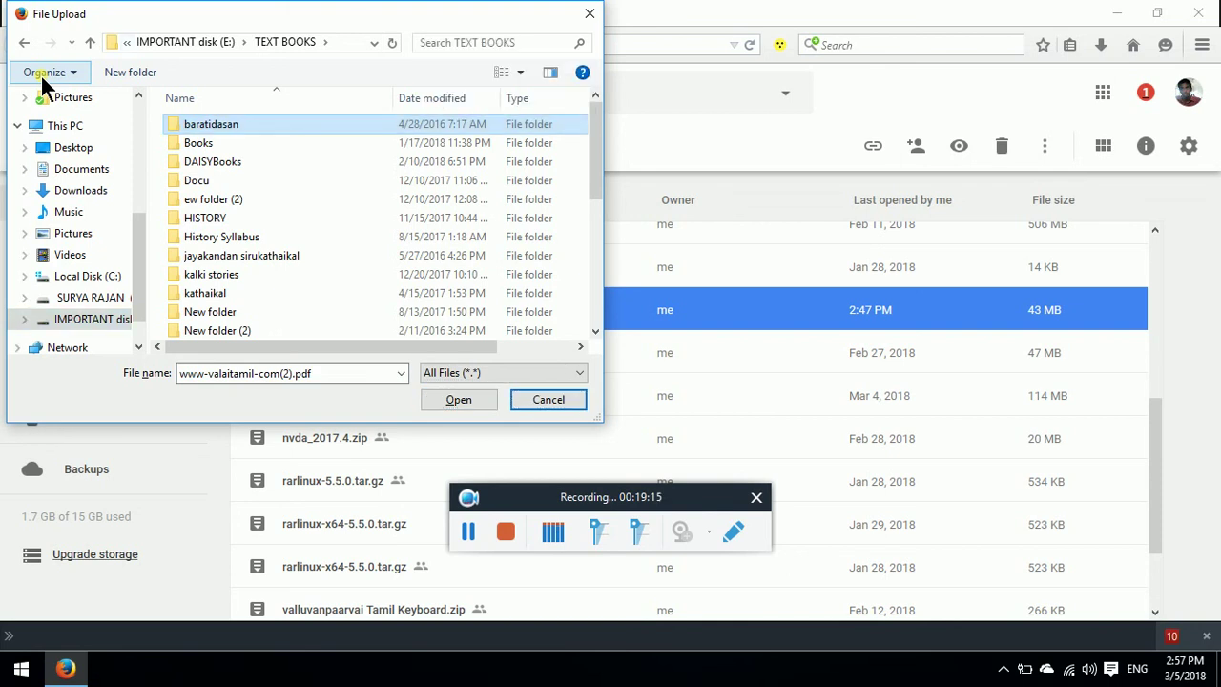
Upload (auto bio graphy சுயசரிதை).zip from my folder on IMPORTANT disk (E:)
{"action": "key", "text": "alt+Up"}
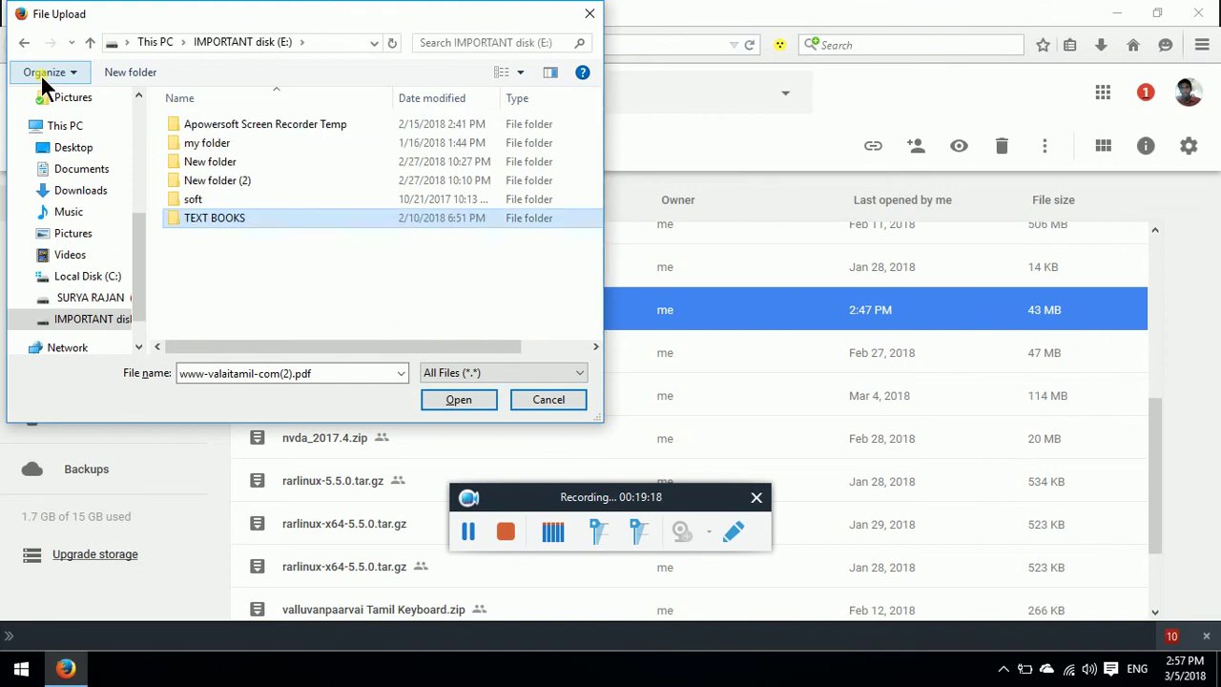
{"action": "key", "text": "Up"}
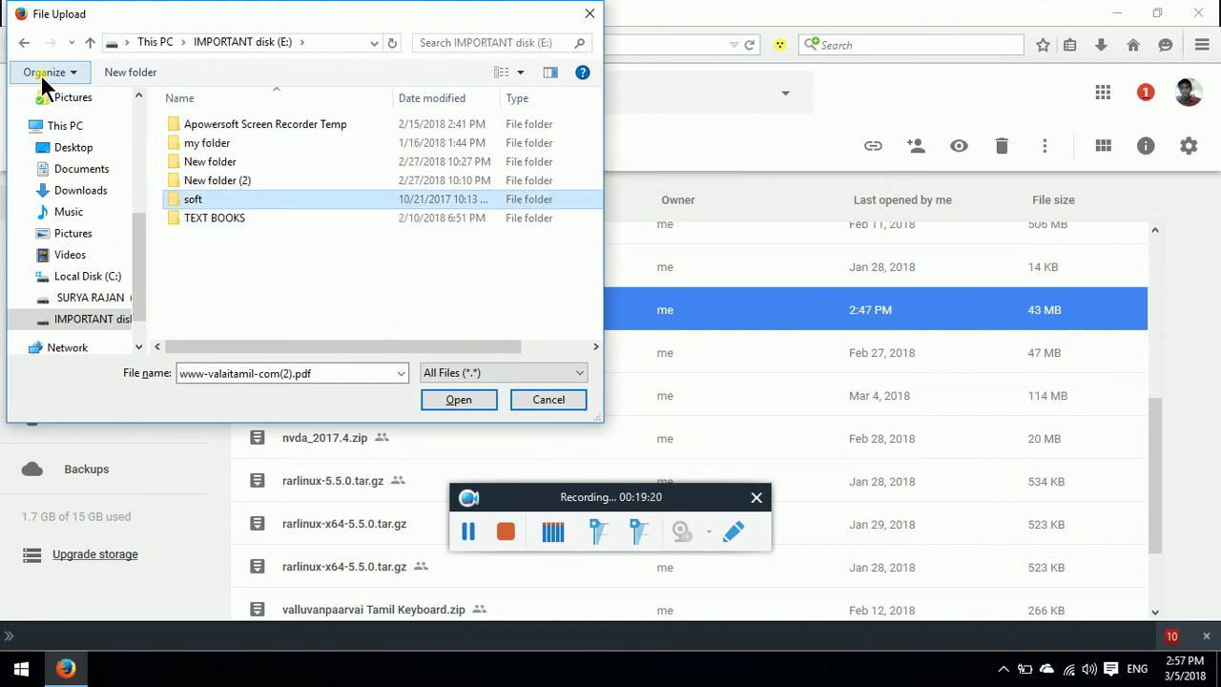
{"action": "key", "text": "Up"}
{"action": "key", "text": "Up"}
{"action": "key", "text": "Up"}
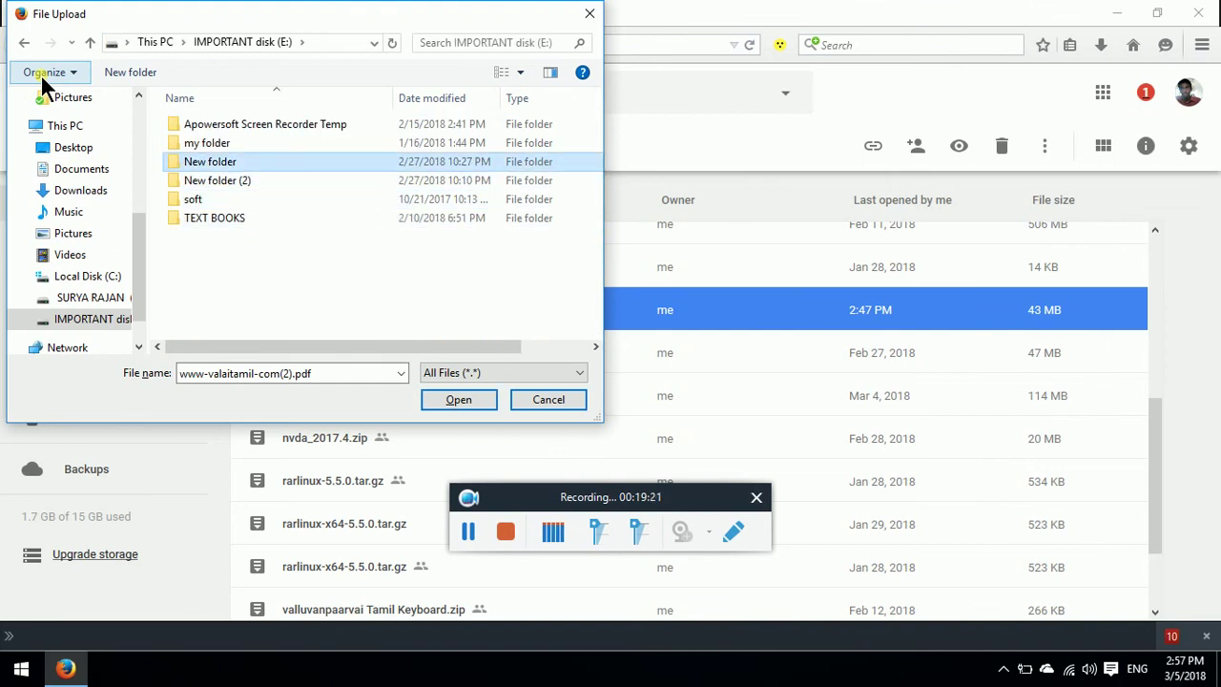
{"action": "key", "text": "Return"}
{"action": "key", "text": "Down"}
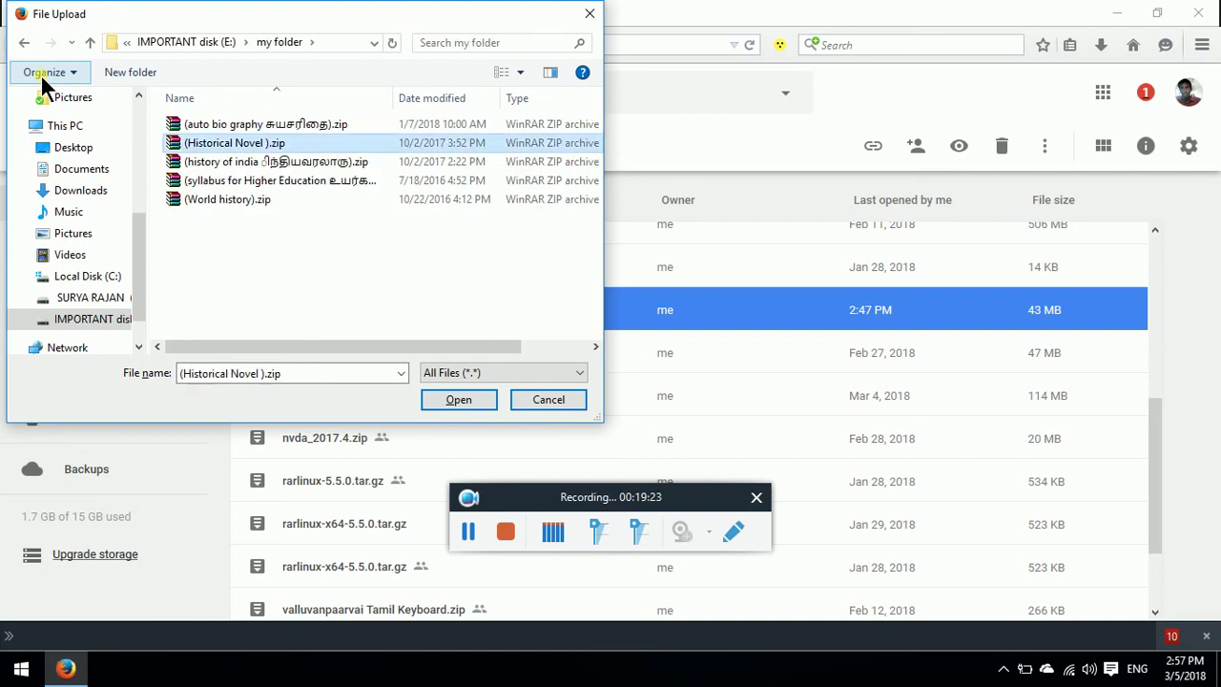
{"action": "key", "text": "Up"}
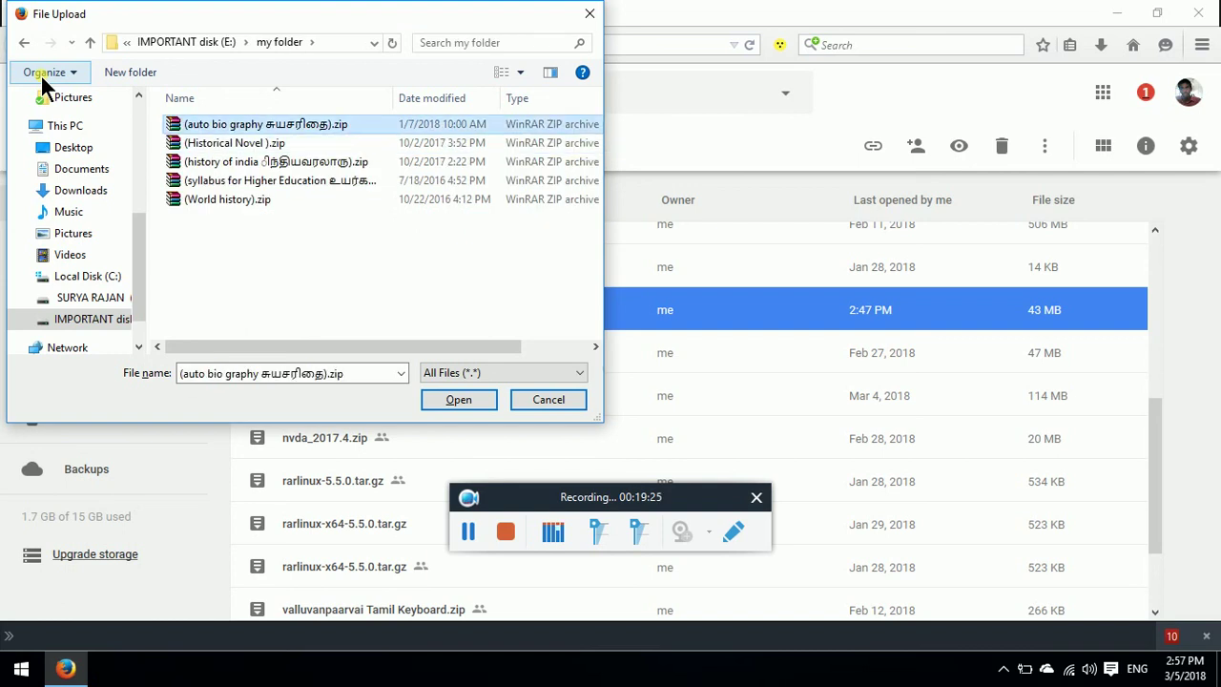
{"action": "key", "text": "Return"}
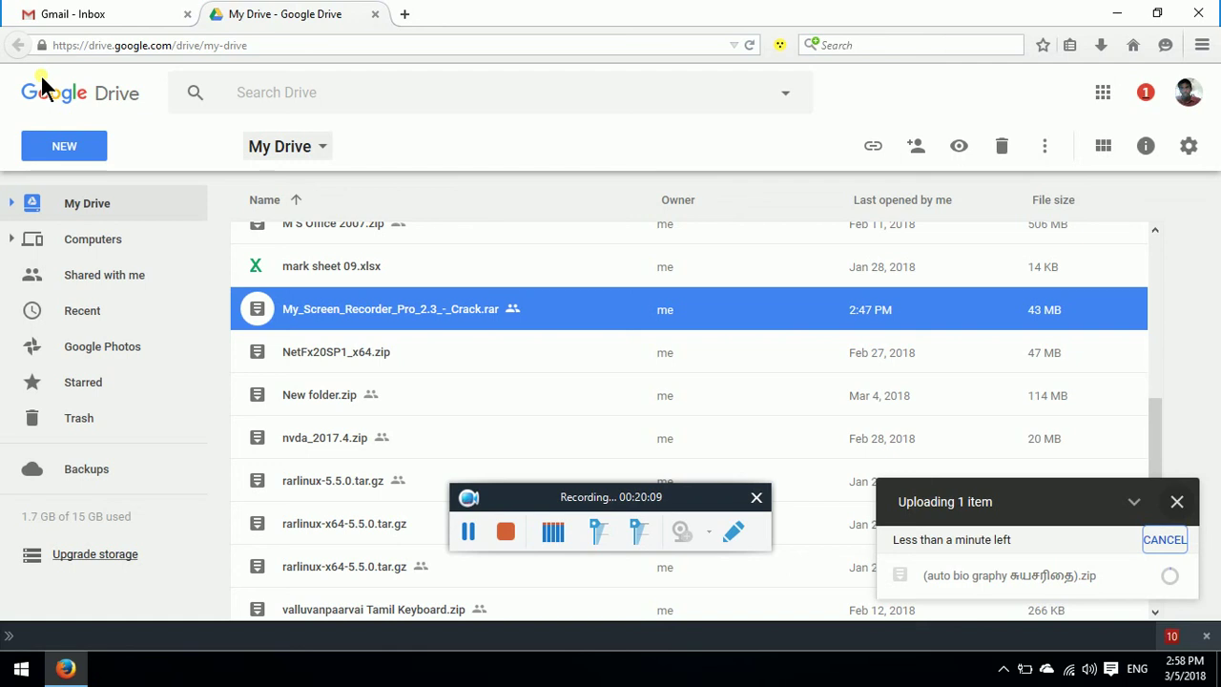
Cancel the in-progress (auto bio graphy சுயசரிதை).zip upload
{"action": "key", "text": "Return"}
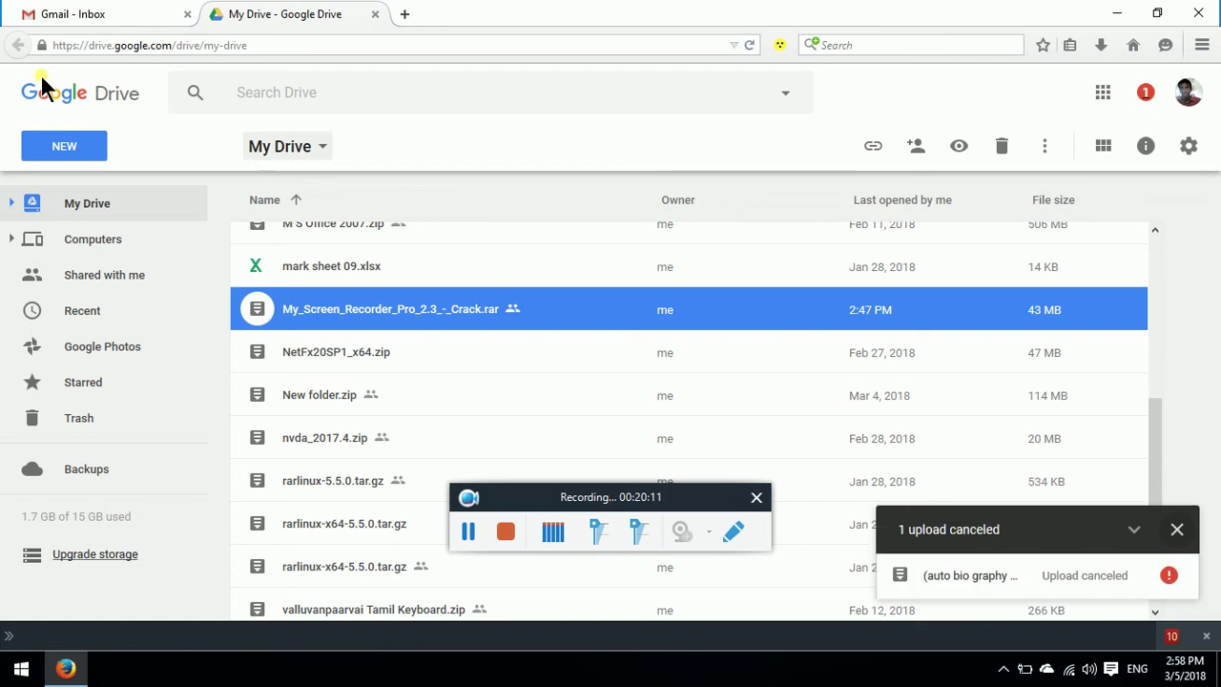